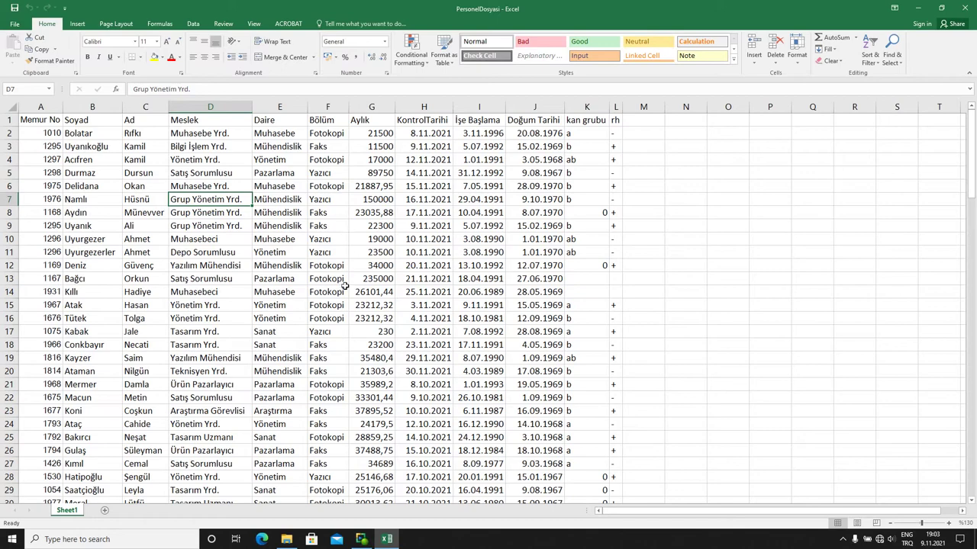
# Step: Freeze the top header row of the PersonelDosyasi list via View > Freeze Panes > Freeze Top Row
pyautogui.scroll(-5, 345, 286)
pyautogui.scroll(-2, 344, 286)
pyautogui.scroll(-4, 345, 286)
pyautogui.scroll(-4, 344, 286)
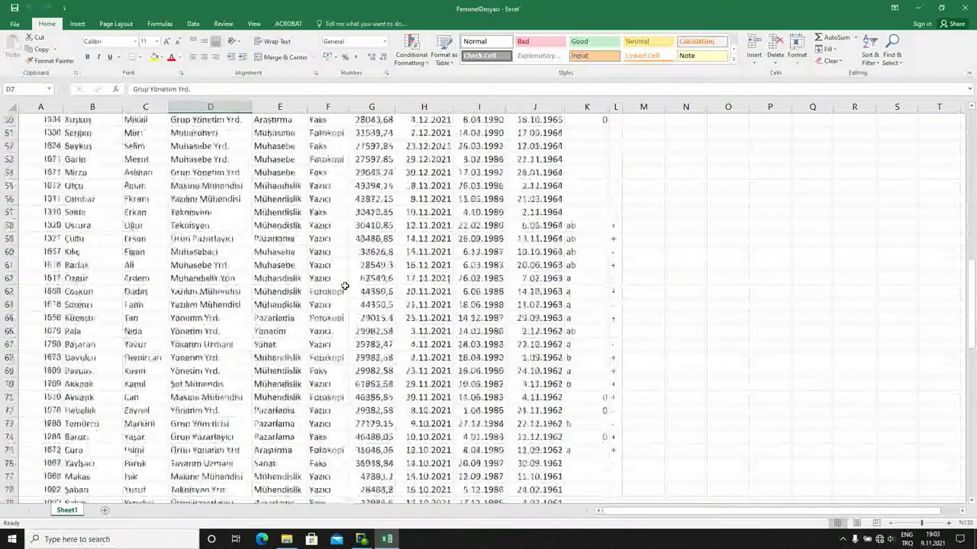
pyautogui.scroll(-4, 345, 286)
pyautogui.scroll(-3, 344, 286)
pyautogui.scroll(10, 345, 286)
pyautogui.scroll(12, 345, 286)
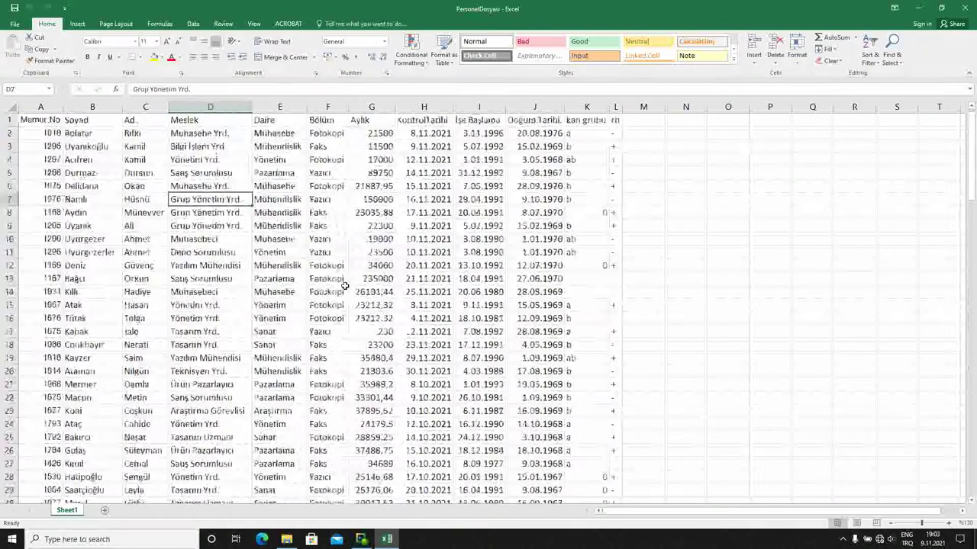
pyautogui.click(254, 23)
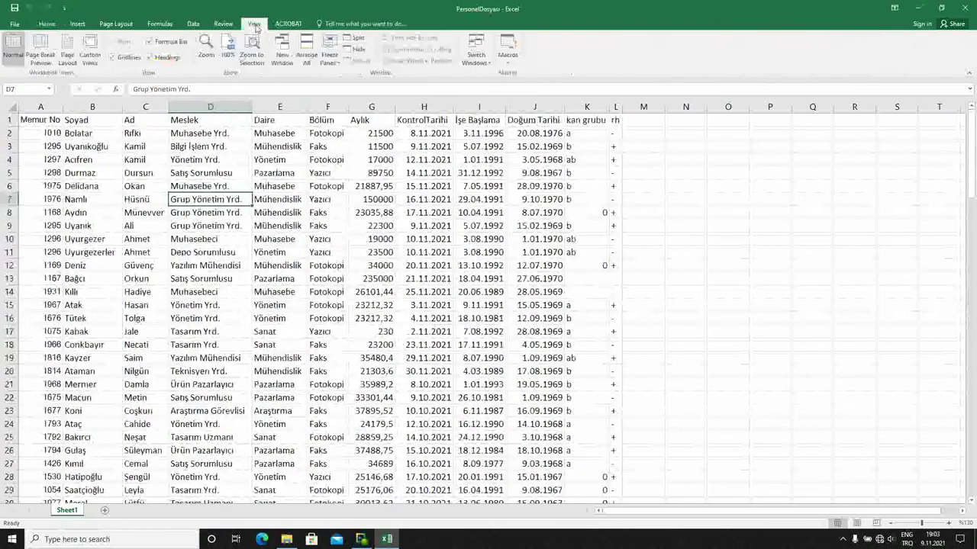
pyautogui.click(331, 61)
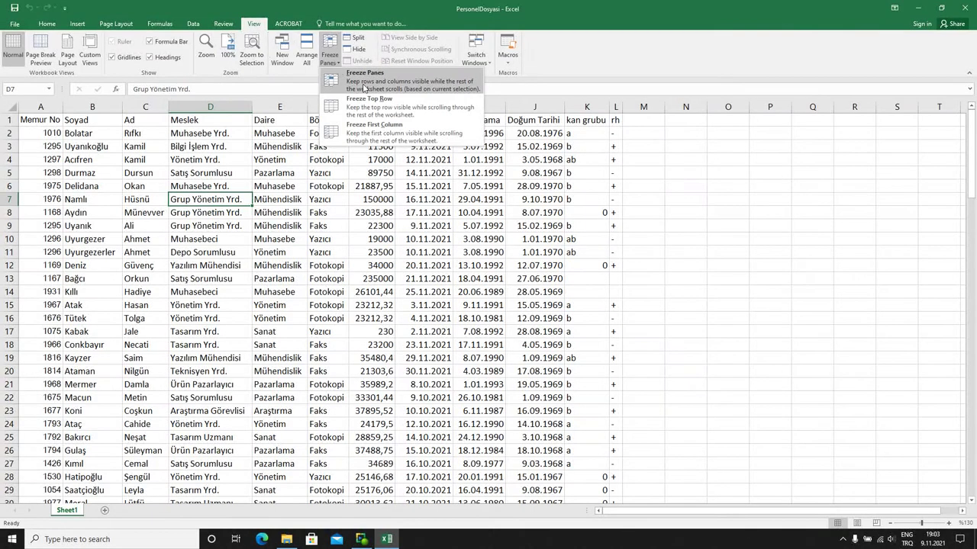
pyautogui.click(370, 111)
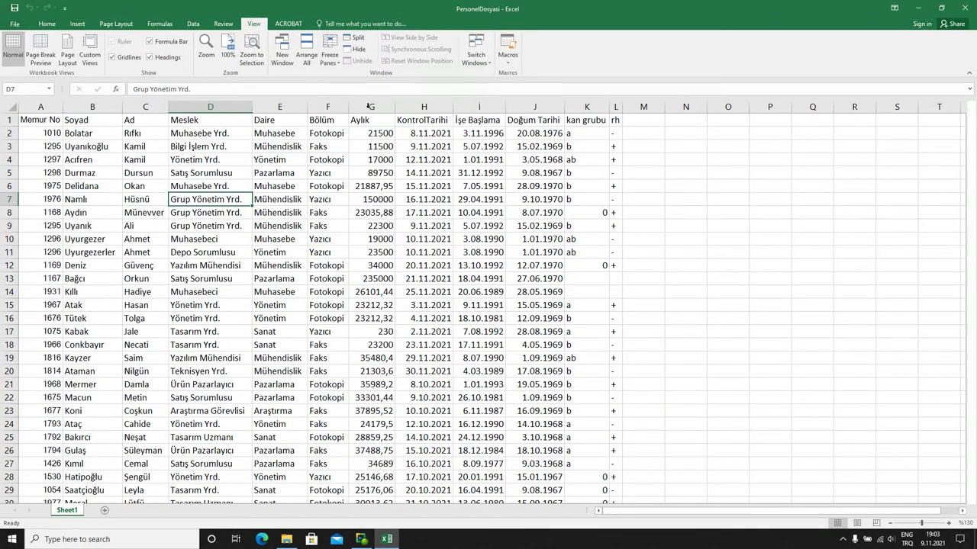
pyautogui.scroll(-6, 273, 319)
pyautogui.scroll(6, 273, 319)
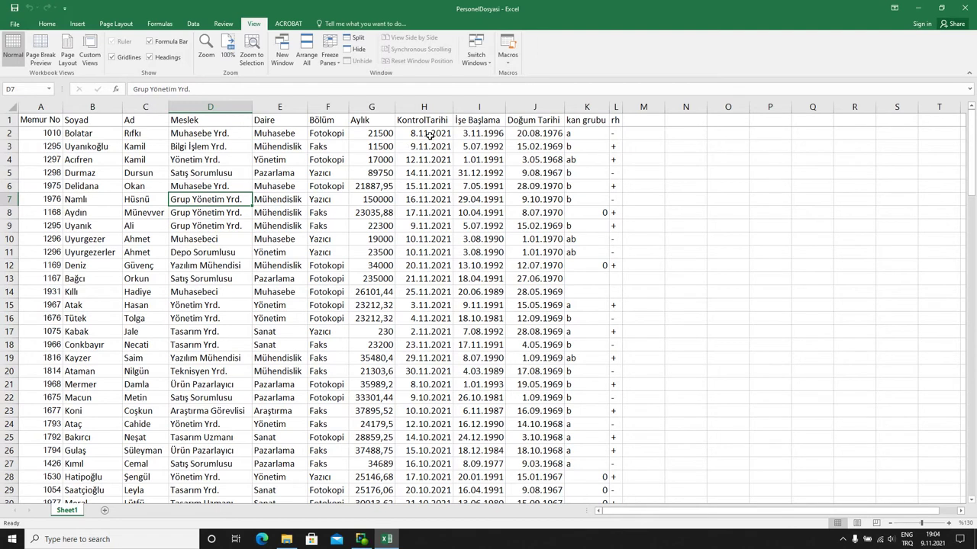
# Step: Select the KontrolTarihi dates H2:H122 and open the Conditional Formatting menu
pyautogui.click(429, 135)
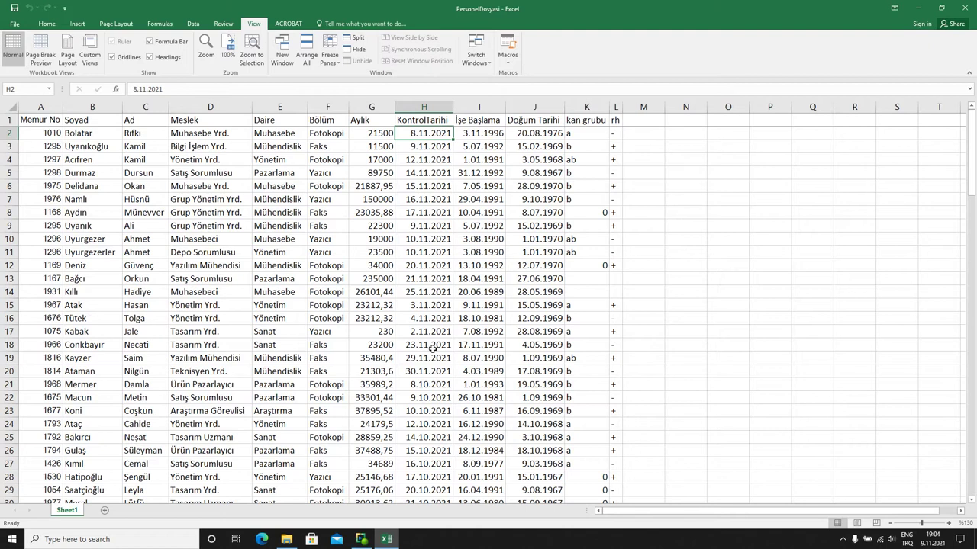
pyautogui.click(46, 23)
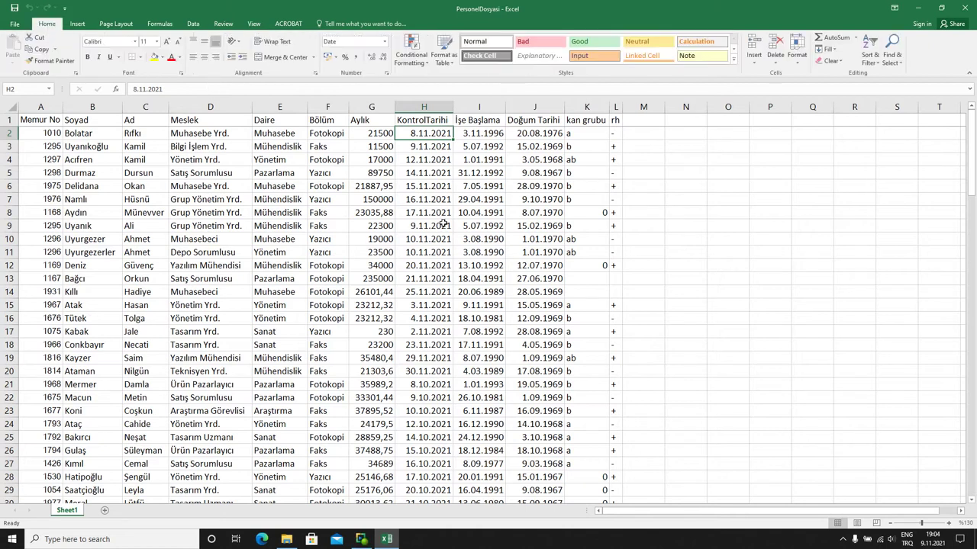
pyautogui.hotkey('shift', 'Down')
pyautogui.hotkey('shift', 'Down')
pyautogui.hotkey('shift', 'Up')
pyautogui.hotkey('shift', 'Up')
pyautogui.hotkey('ctrl', 'shift', 'Down')
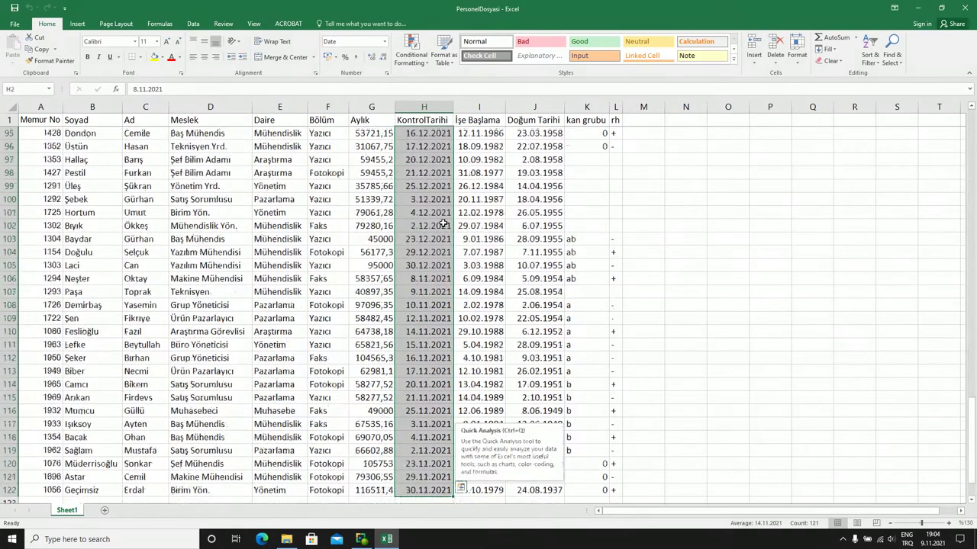
pyautogui.click(419, 62)
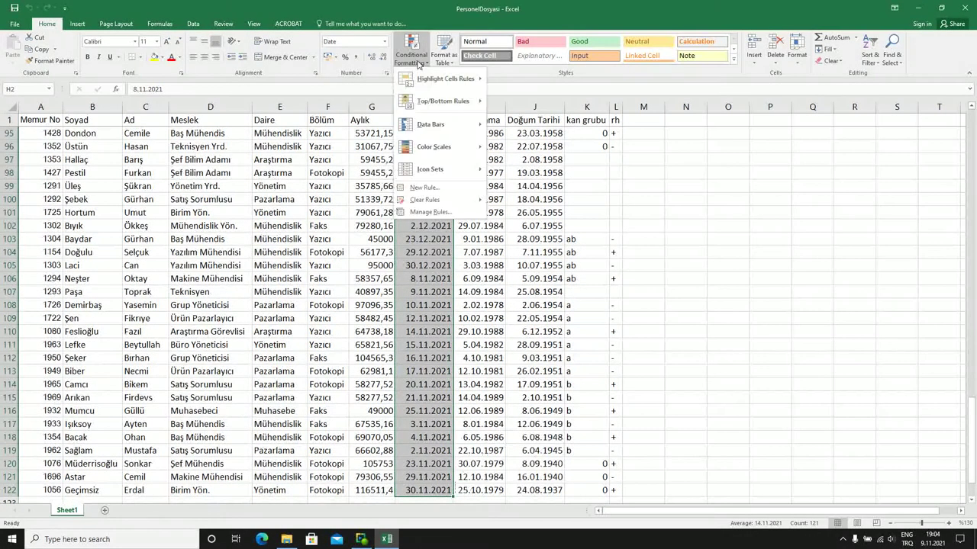
pyautogui.moveTo(445, 78)
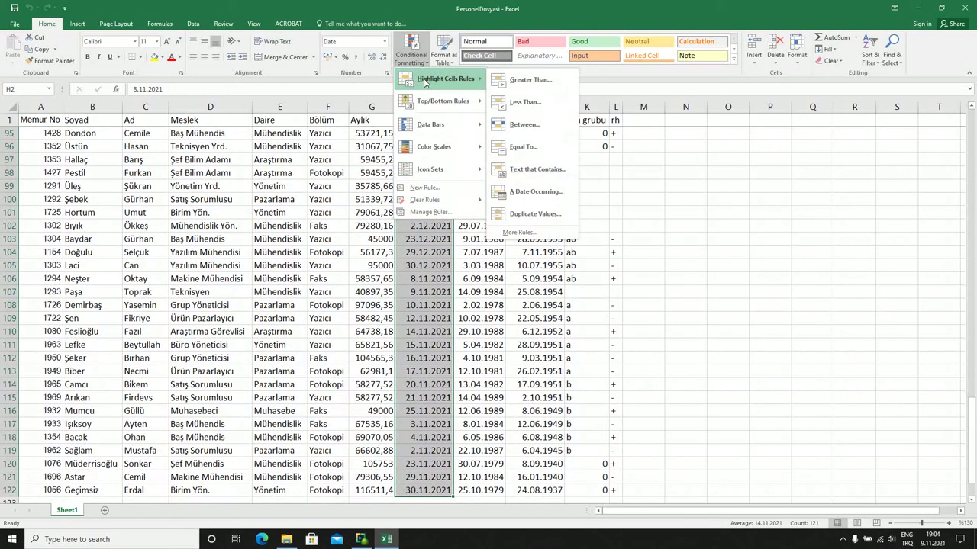
# Step: Start an A Date Occurring rule, trying Today and Tomorrow before settling on In the last 7 days
pyautogui.click(551, 192)
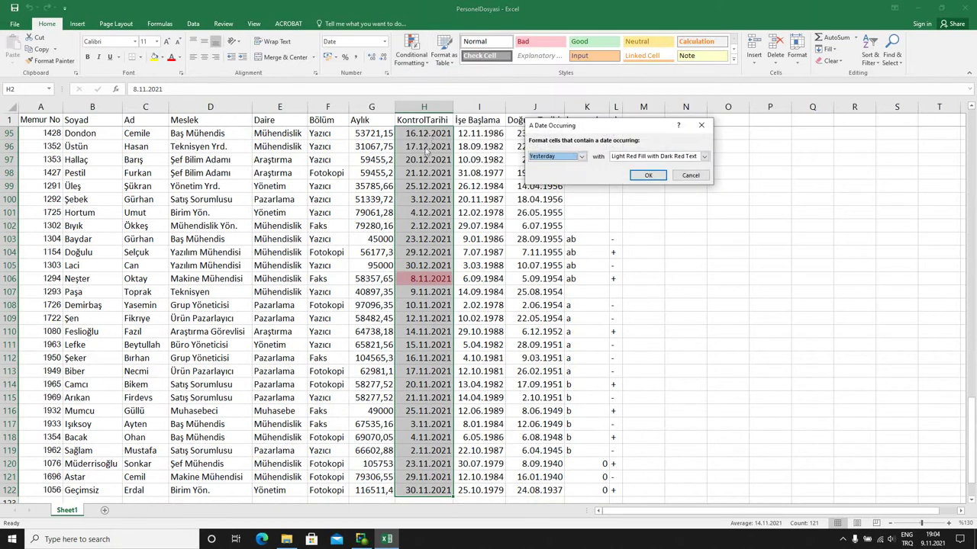
pyautogui.click(581, 156)
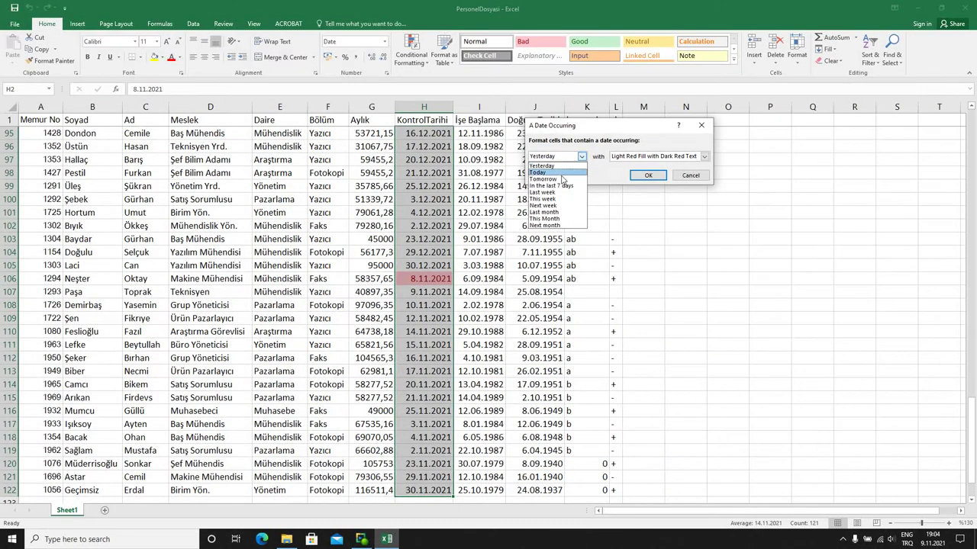
pyautogui.click(564, 173)
pyautogui.click(582, 156)
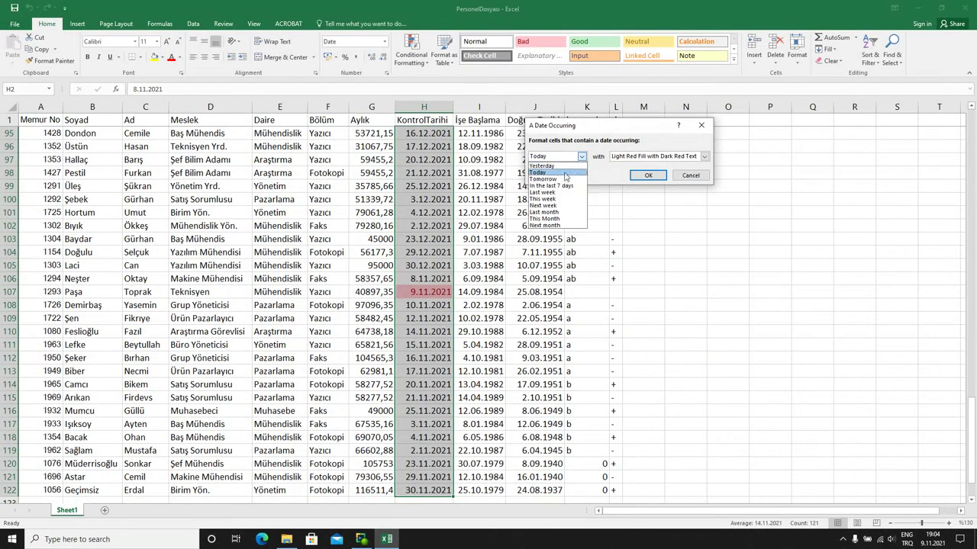
pyautogui.click(562, 181)
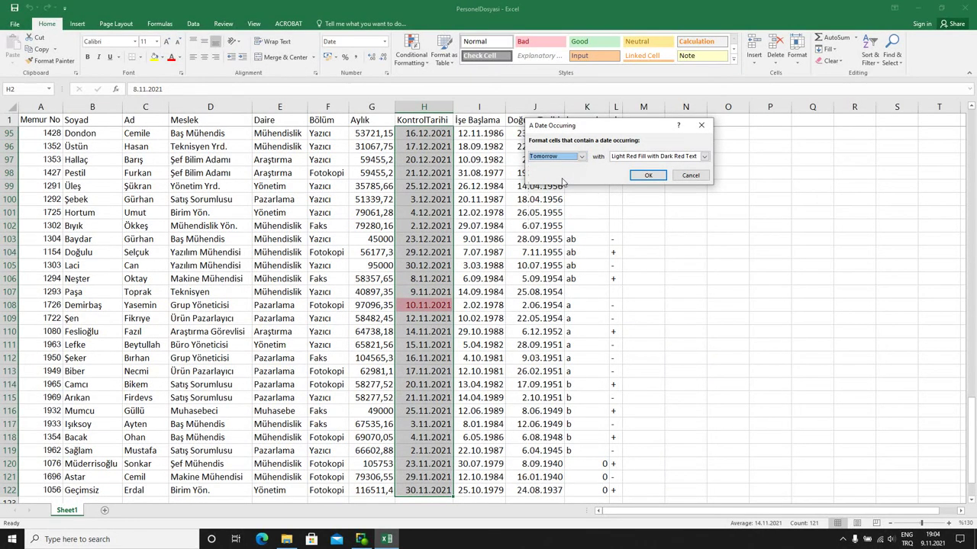
pyautogui.click(581, 157)
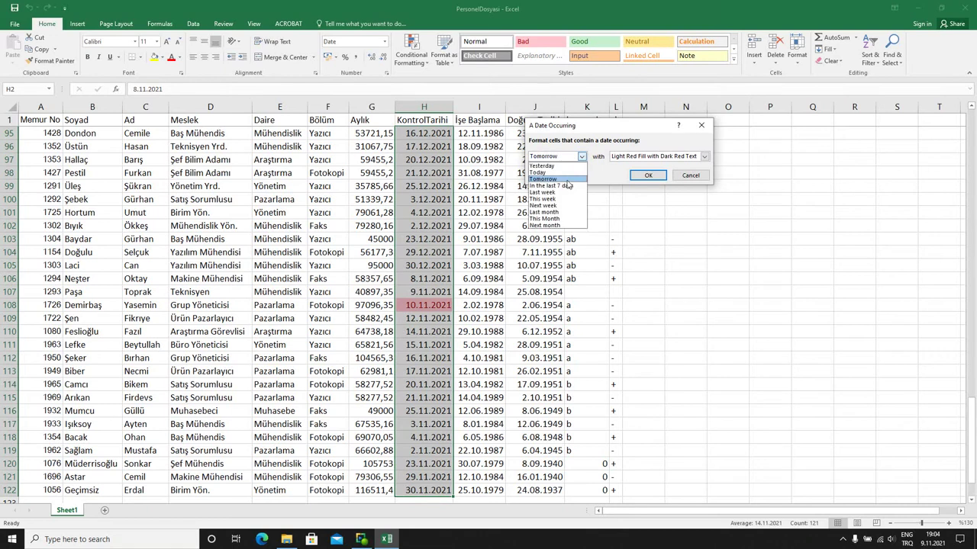
pyautogui.click(567, 185)
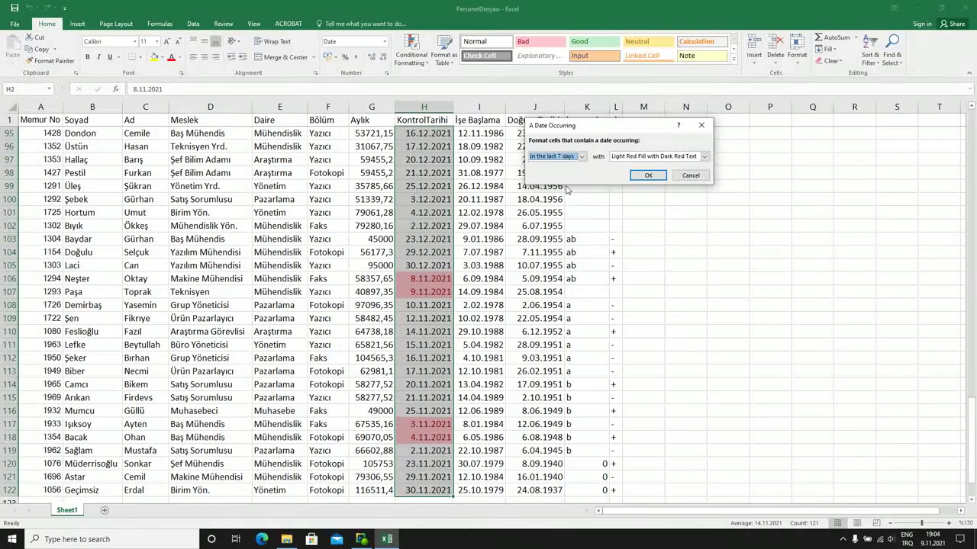
# Step: Confirm on the taskbar calendar that today is 9 November 2021, then return to the date dropdown
pyautogui.click(936, 540)
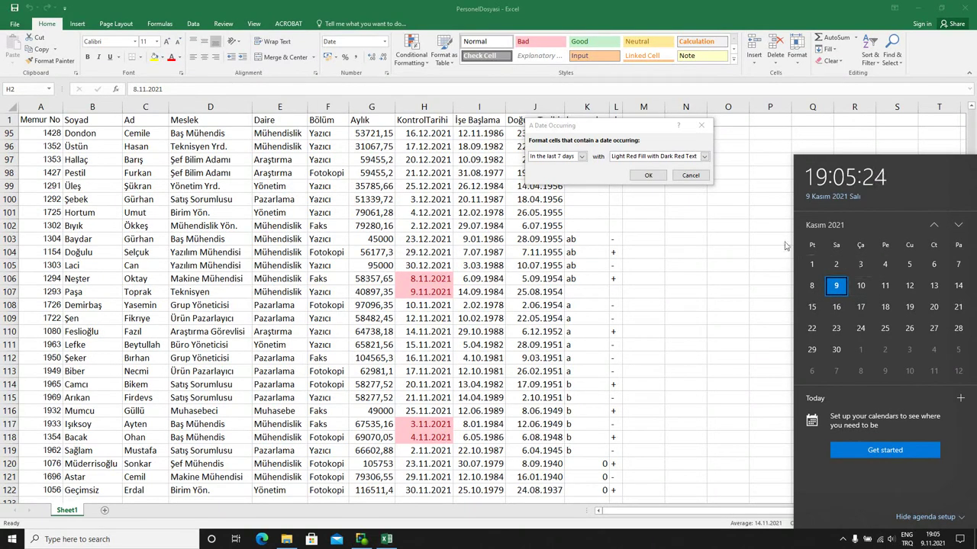
pyautogui.click(581, 156)
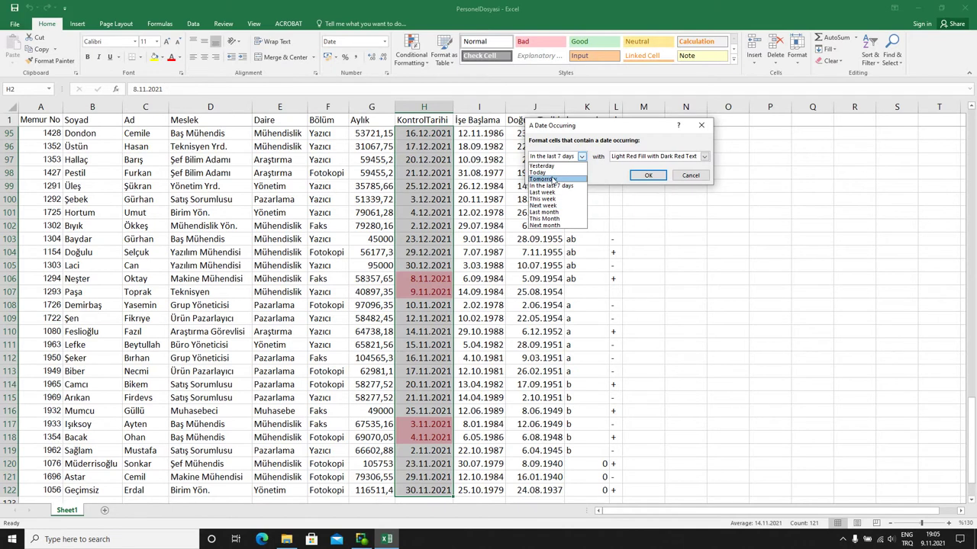
# Step: Switch the date rule to Tomorrow and compare Yellow, Green and Light Red fill formats
pyautogui.click(543, 179)
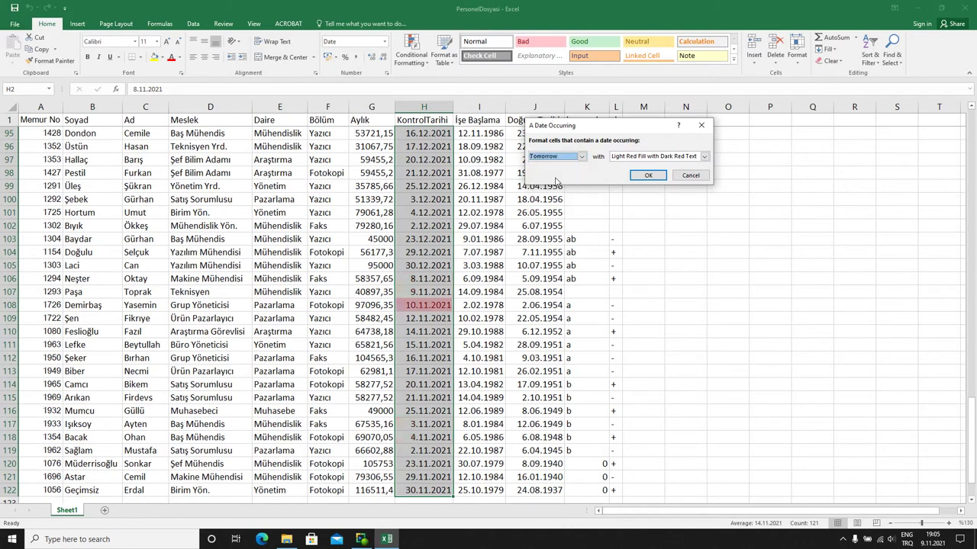
pyautogui.click(623, 158)
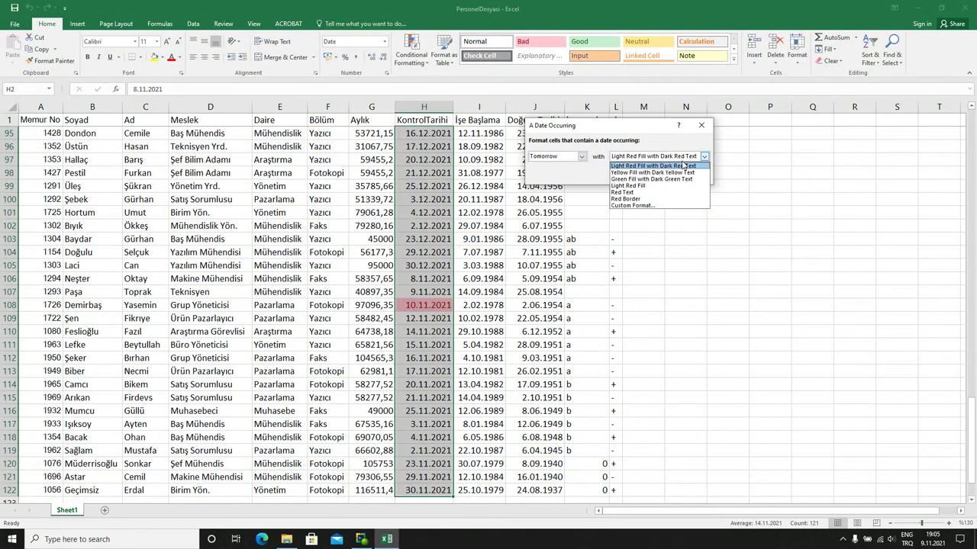
pyautogui.click(647, 174)
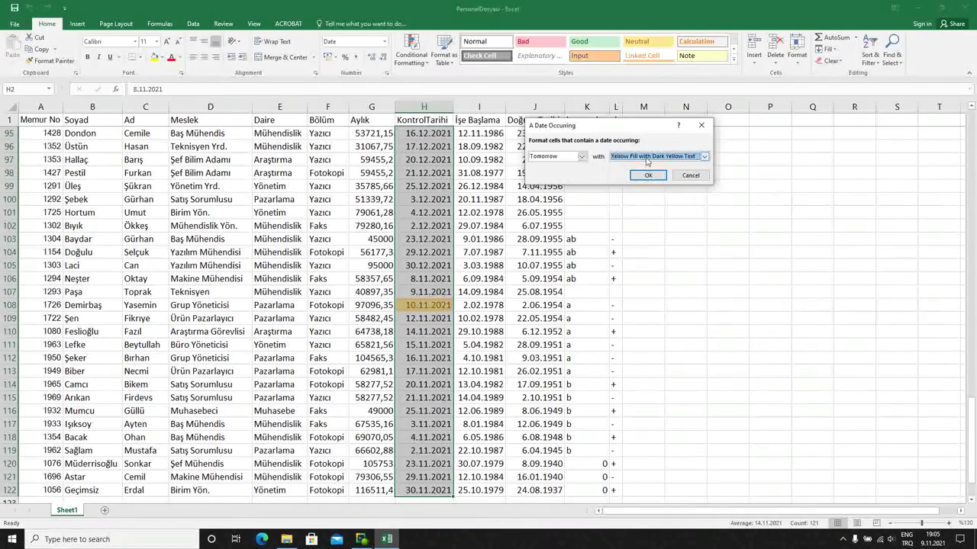
pyautogui.click(647, 157)
pyautogui.click(650, 180)
pyautogui.click(647, 157)
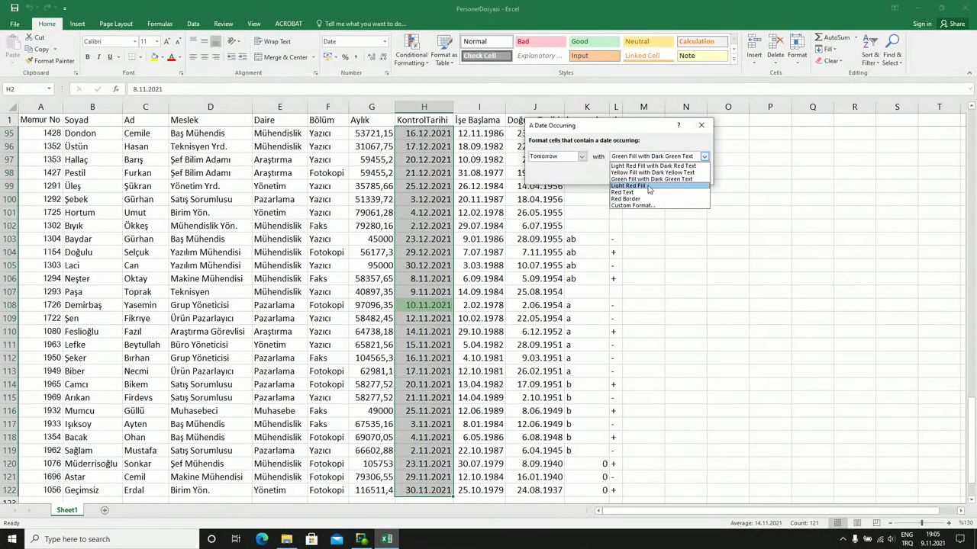
pyautogui.click(649, 187)
pyautogui.click(647, 156)
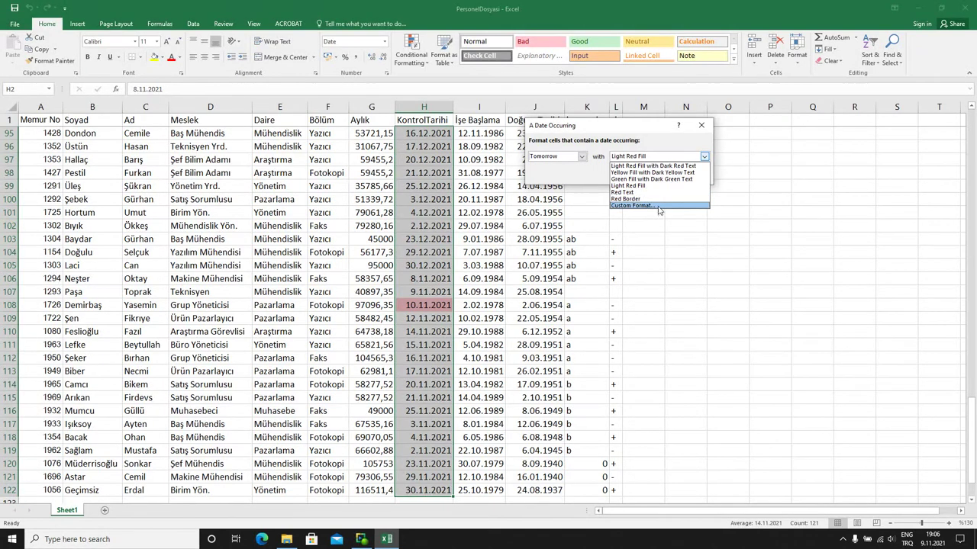
# Step: Start a custom format and make the highlighted text bold and orange
pyautogui.click(658, 206)
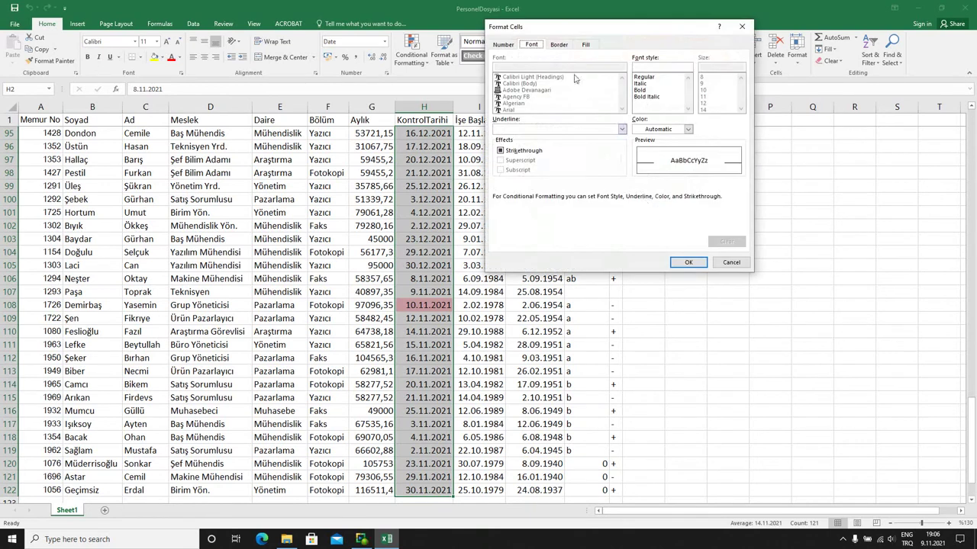
pyautogui.click(641, 90)
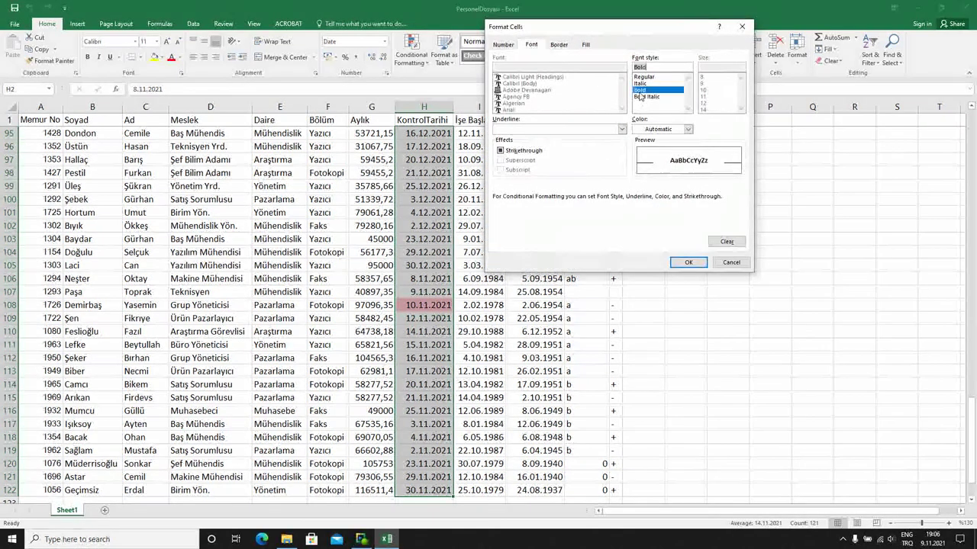
pyautogui.click(669, 133)
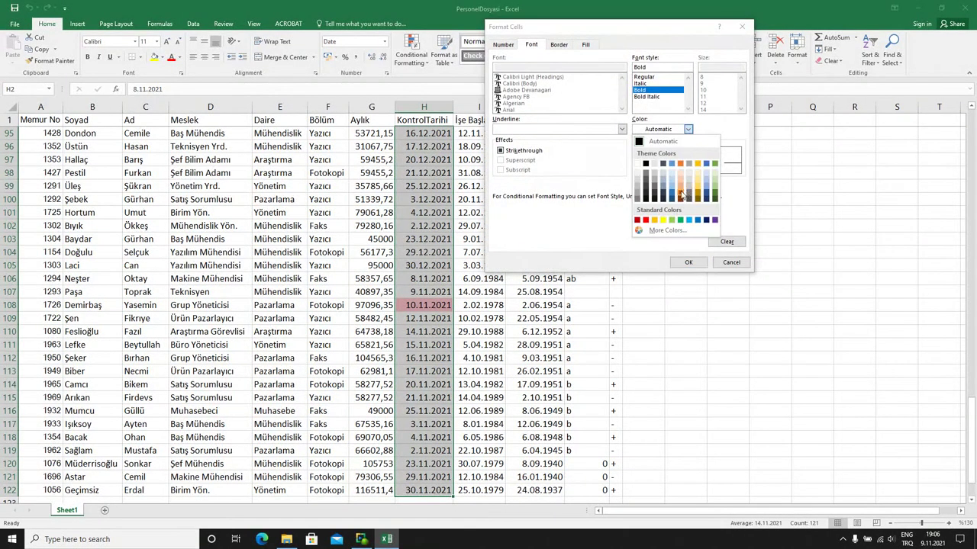
pyautogui.click(681, 196)
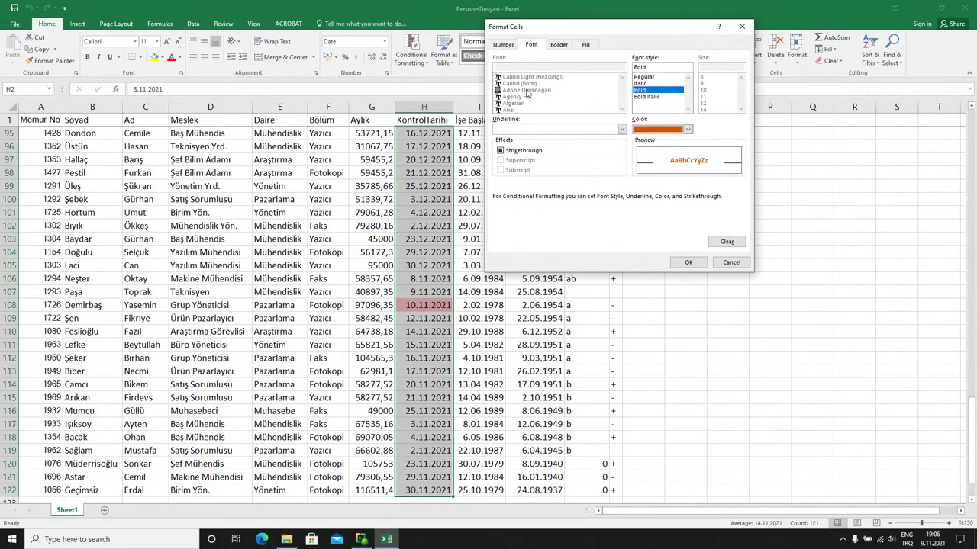
# Step: Give the highlighted cells a dark brown outline border
pyautogui.click(561, 45)
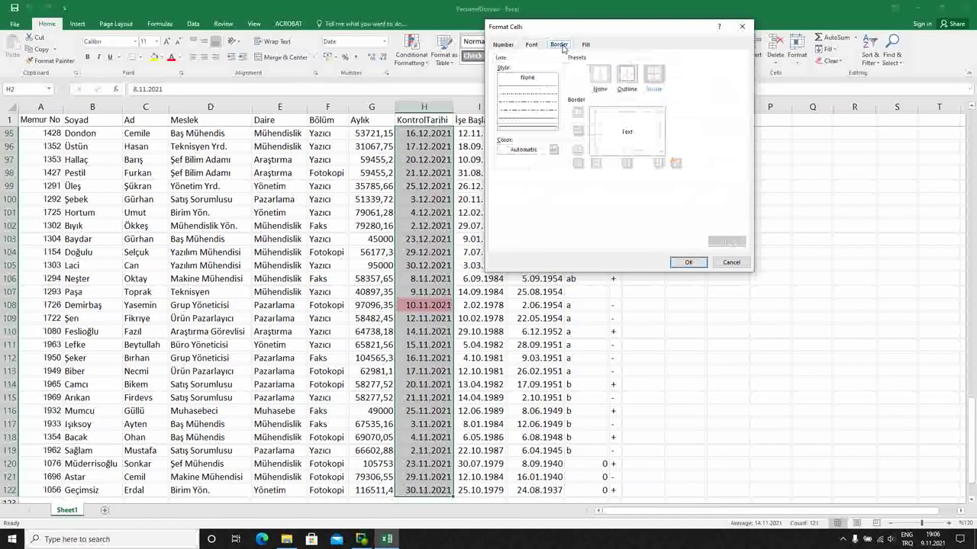
pyautogui.click(553, 150)
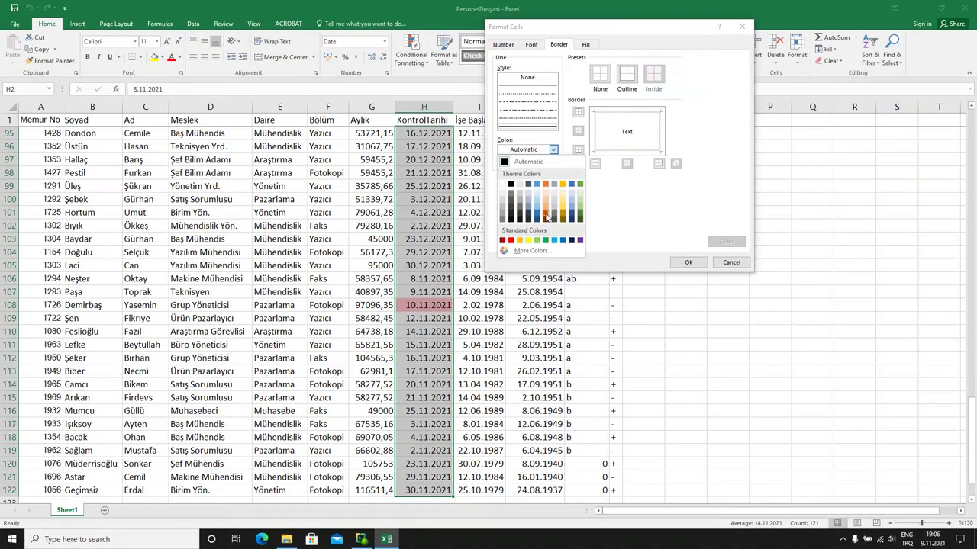
pyautogui.click(545, 219)
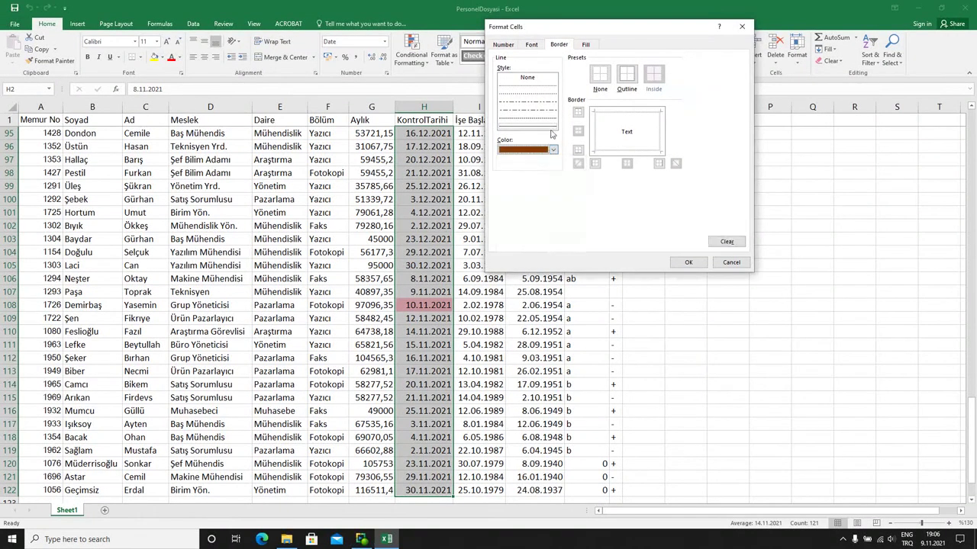
pyautogui.click(626, 74)
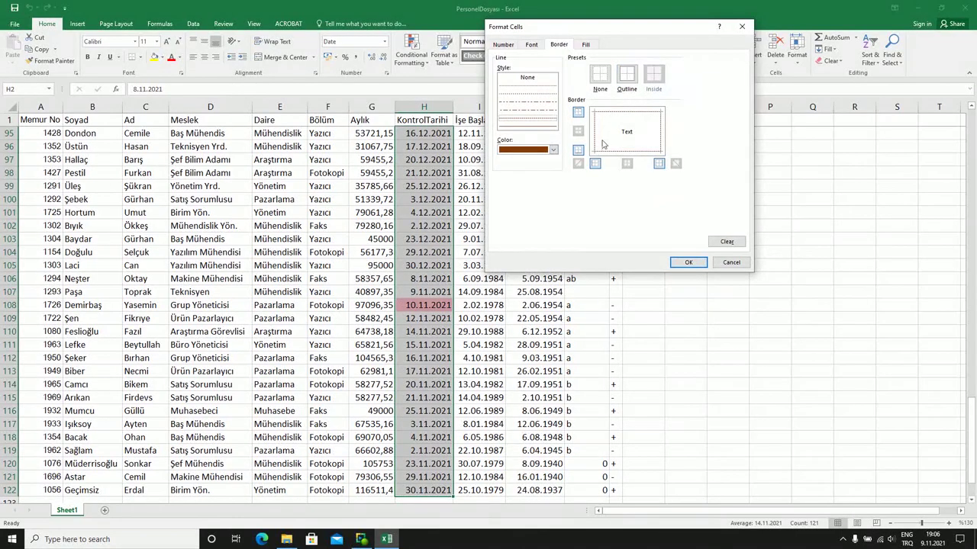
# Step: Set a light cream background fill and confirm the custom format
pyautogui.click(587, 46)
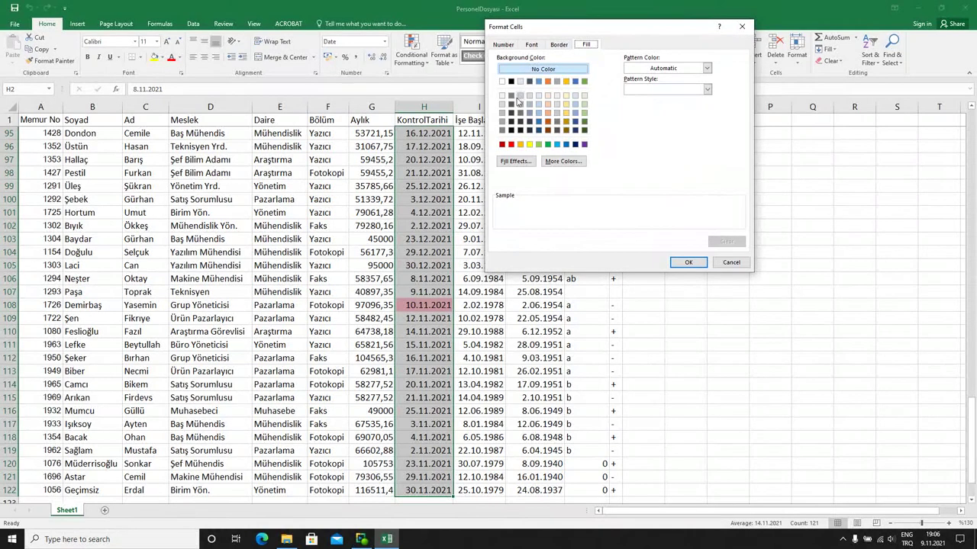
pyautogui.click(565, 96)
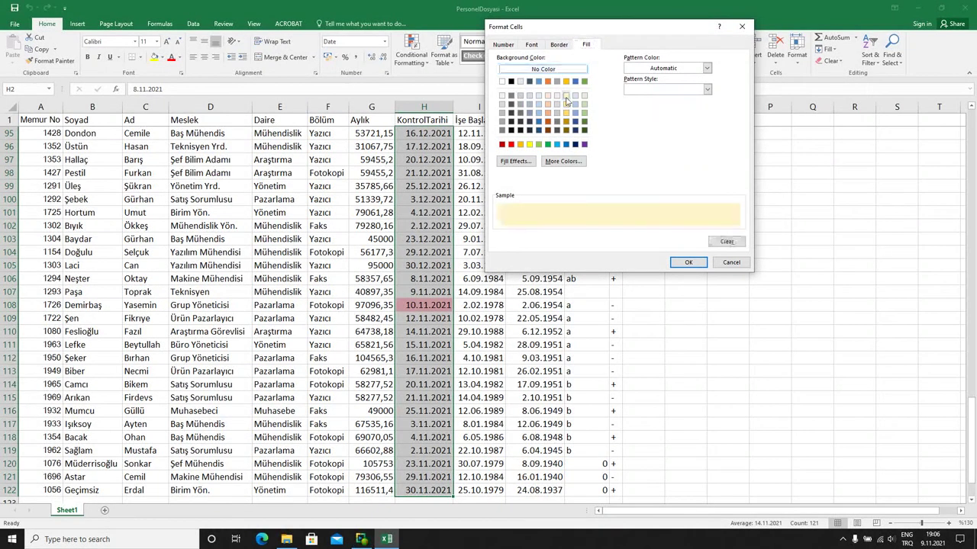
pyautogui.click(707, 90)
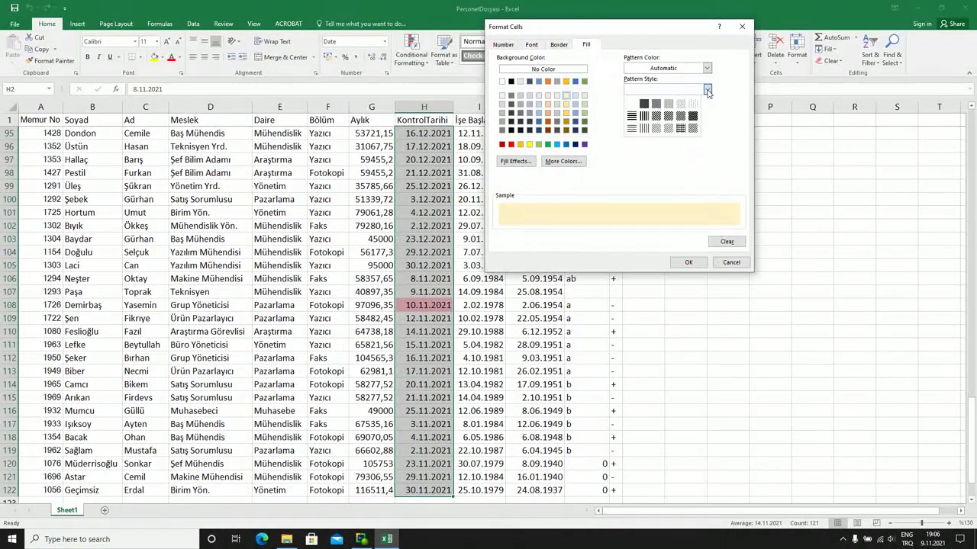
pyautogui.click(707, 68)
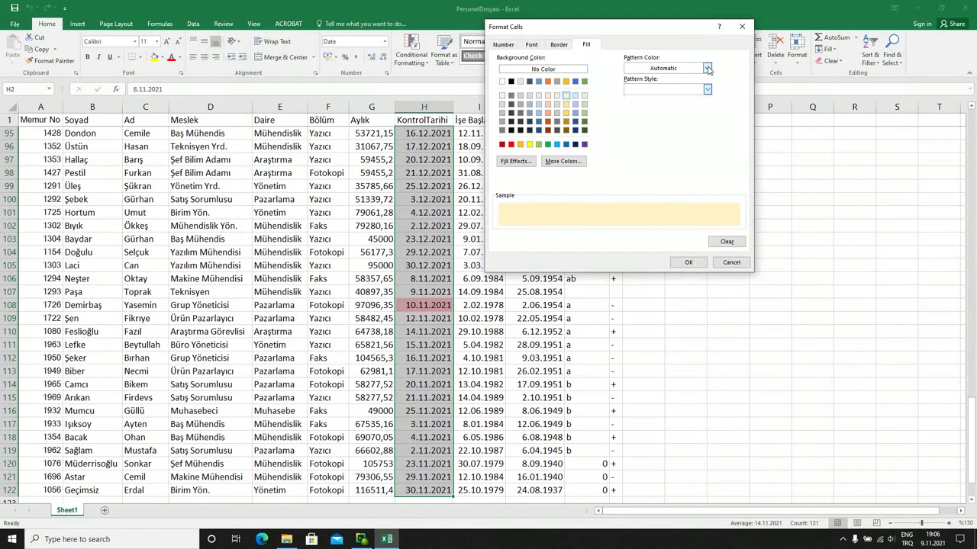
pyautogui.click(707, 68)
pyautogui.click(708, 68)
pyautogui.click(688, 262)
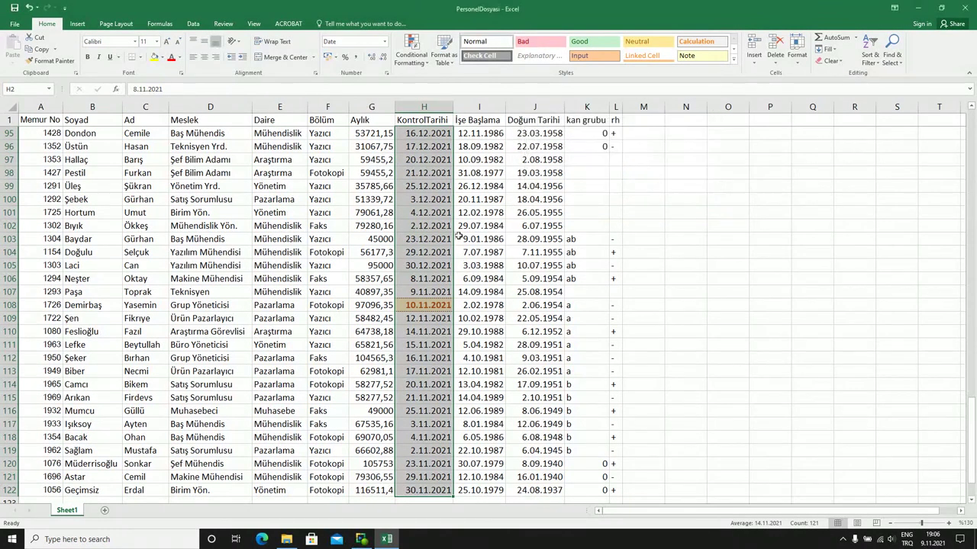
# Step: Apply the date rule and inspect highlighted 10.11.2021 cells such as H108 in column H
pyautogui.click(440, 239)
pyautogui.click(417, 305)
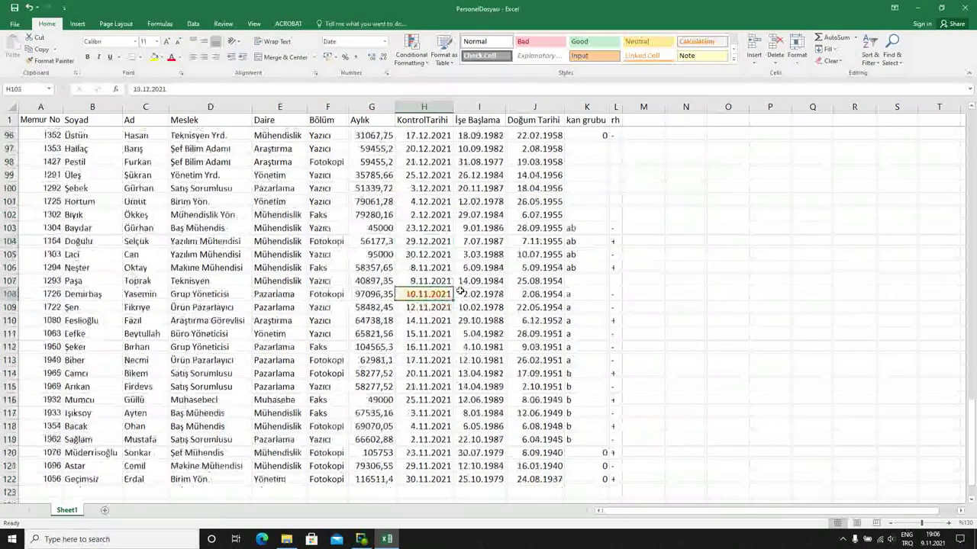
pyautogui.scroll(-3, 427, 302)
pyautogui.scroll(3, 443, 296)
pyautogui.scroll(7, 454, 290)
pyautogui.scroll(6, 454, 290)
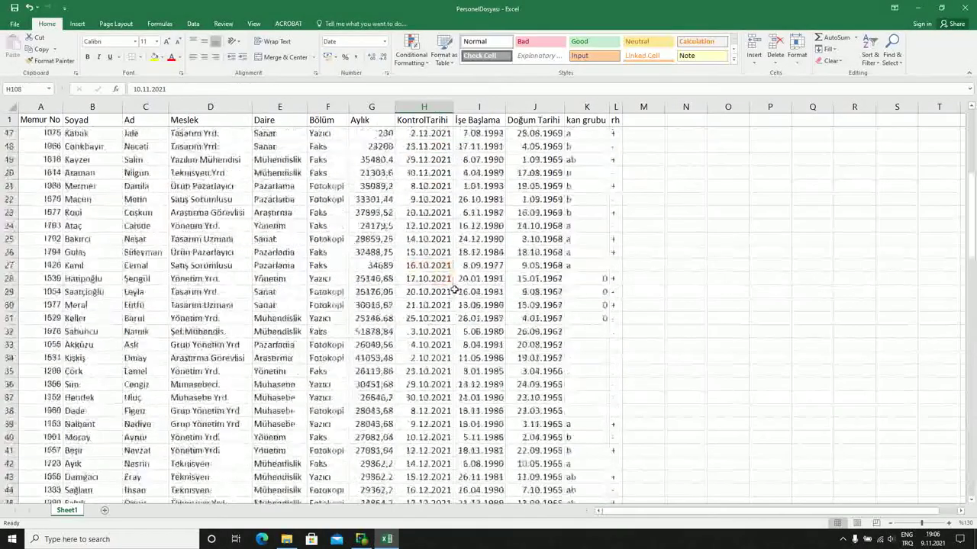
pyautogui.scroll(12, 450, 294)
pyautogui.scroll(-1, 446, 300)
pyautogui.scroll(-3, 442, 305)
pyautogui.scroll(-2, 439, 313)
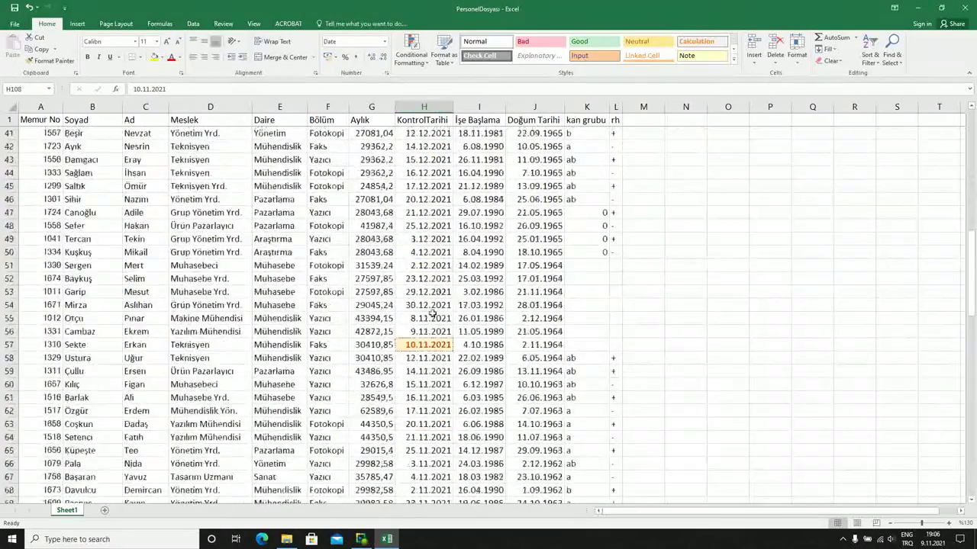
# Step: Check highlighted cell H57, then clear the existing date in H5
pyautogui.click(422, 344)
pyautogui.scroll(1, 422, 342)
pyautogui.scroll(13, 422, 342)
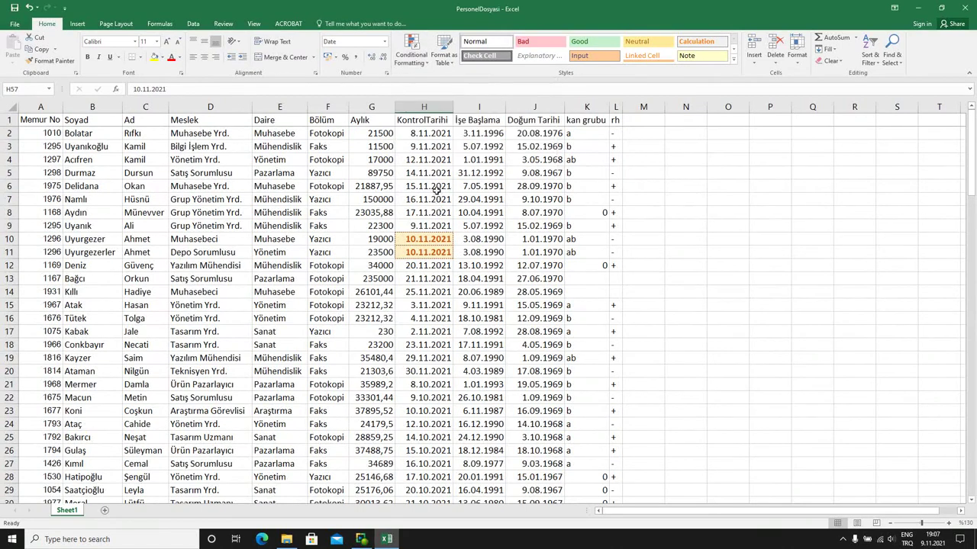
pyautogui.click(422, 173)
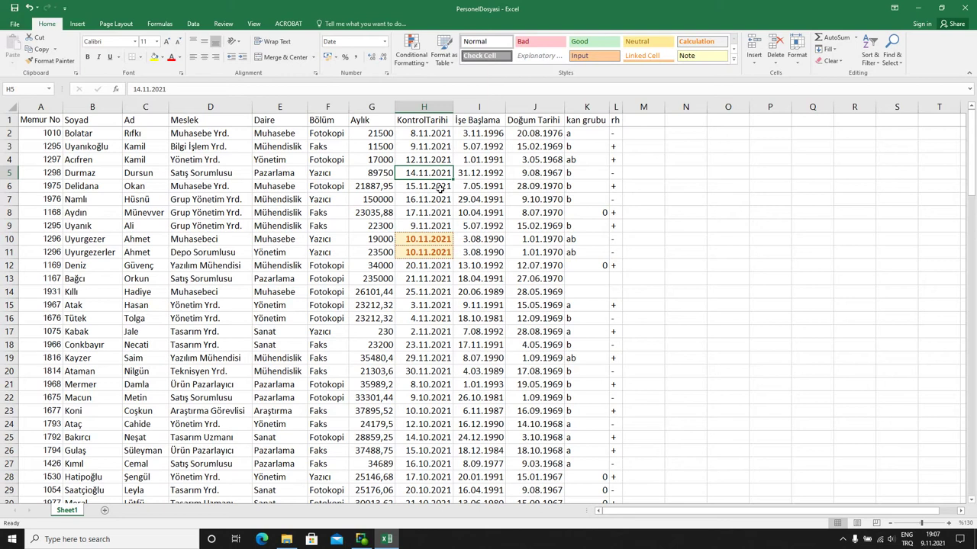
pyautogui.press('Delete')
# Step: Enter 10/11/2021 in H5 and H17 so both pick up the highlight
pyautogui.write('10/1')
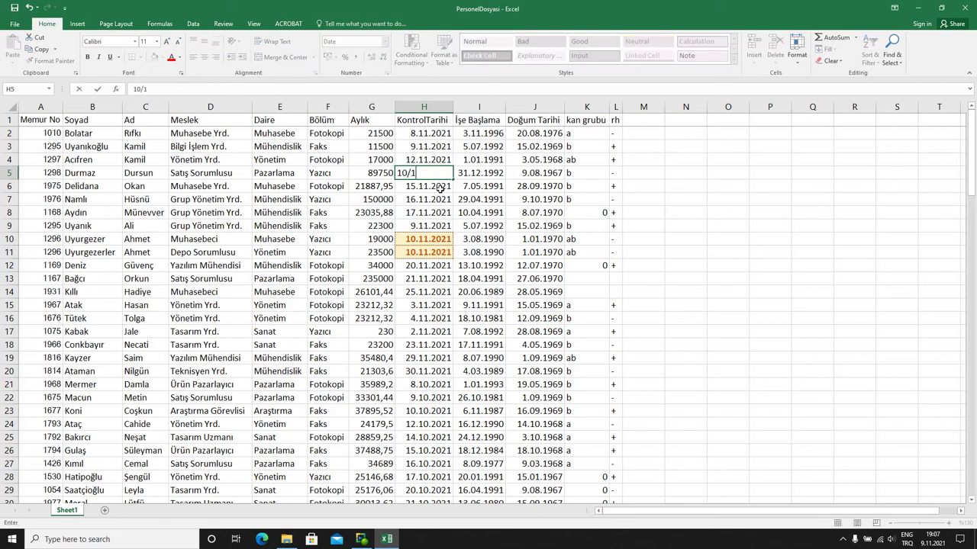
pyautogui.write('1/2021')
pyautogui.press('Return')
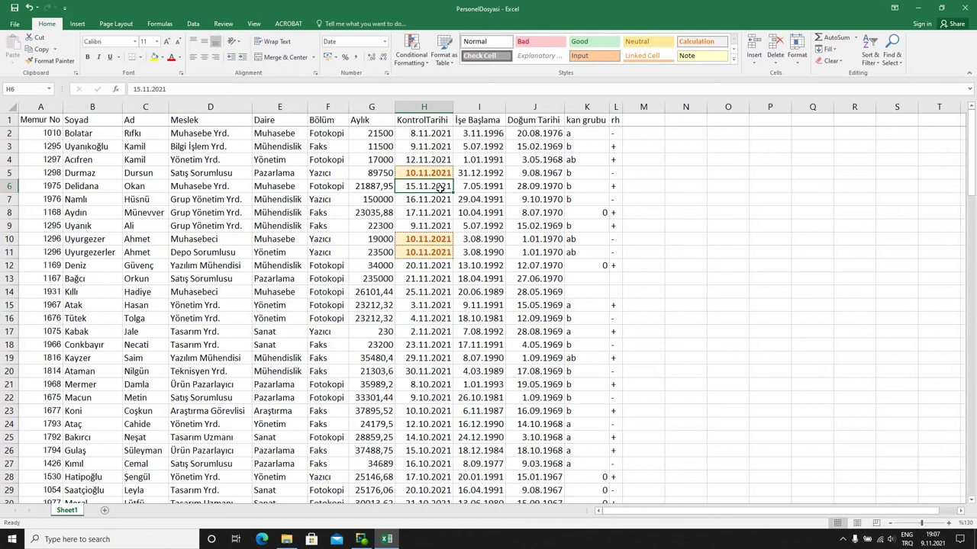
pyautogui.press('Down')
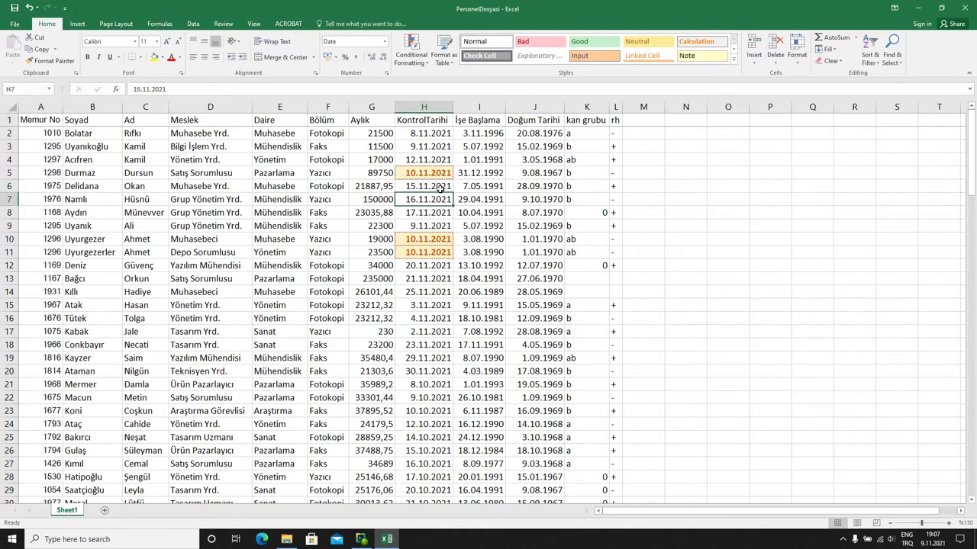
pyautogui.press('Down')
pyautogui.press('Down')
pyautogui.press('Down')
pyautogui.press('Down')
pyautogui.press('Down')
pyautogui.press('Down')
pyautogui.press('Down')
pyautogui.press('Down')
pyautogui.press('Down')
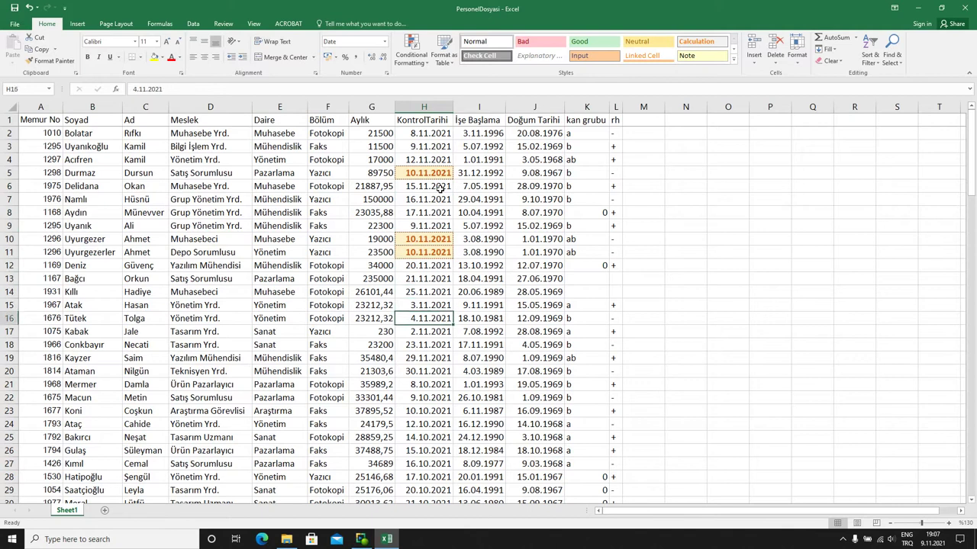
pyautogui.press('Down')
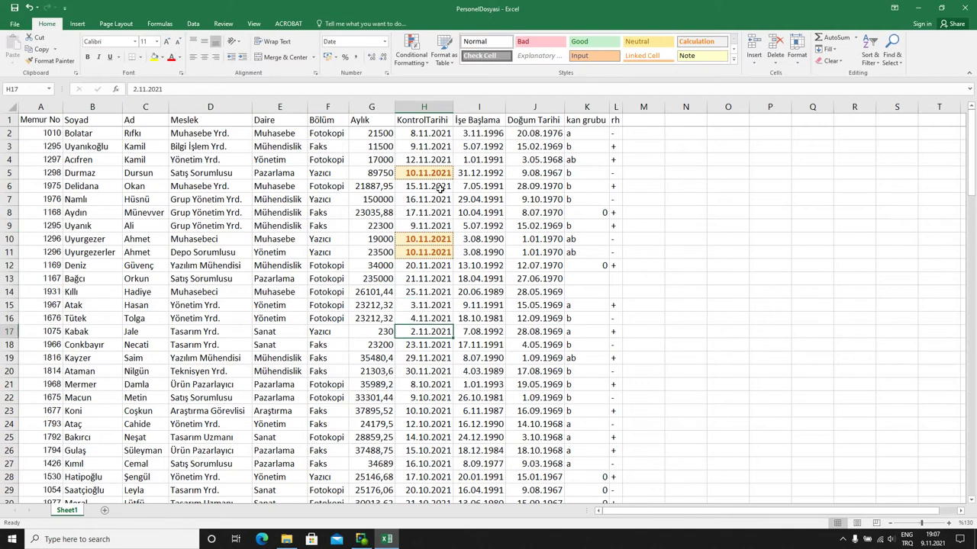
pyautogui.write('10/')
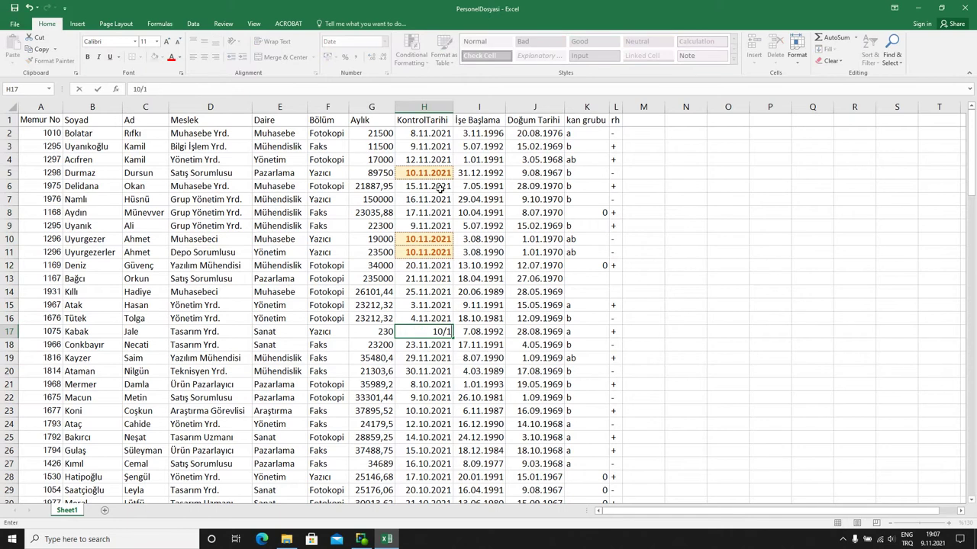
pyautogui.write('11/2021')
pyautogui.press('Return')
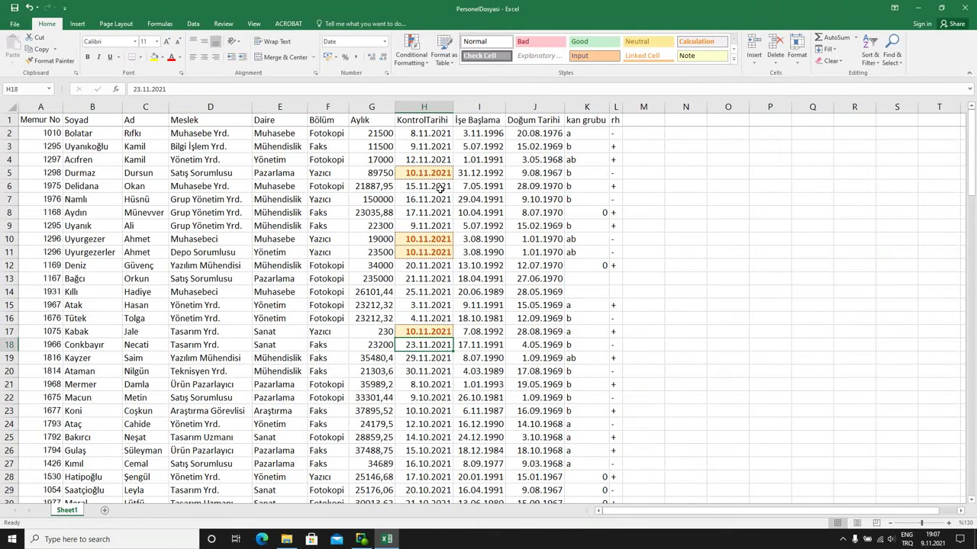
# Step: Change H10 to 3/11/2021 so its highlight disappears
pyautogui.click(418, 240)
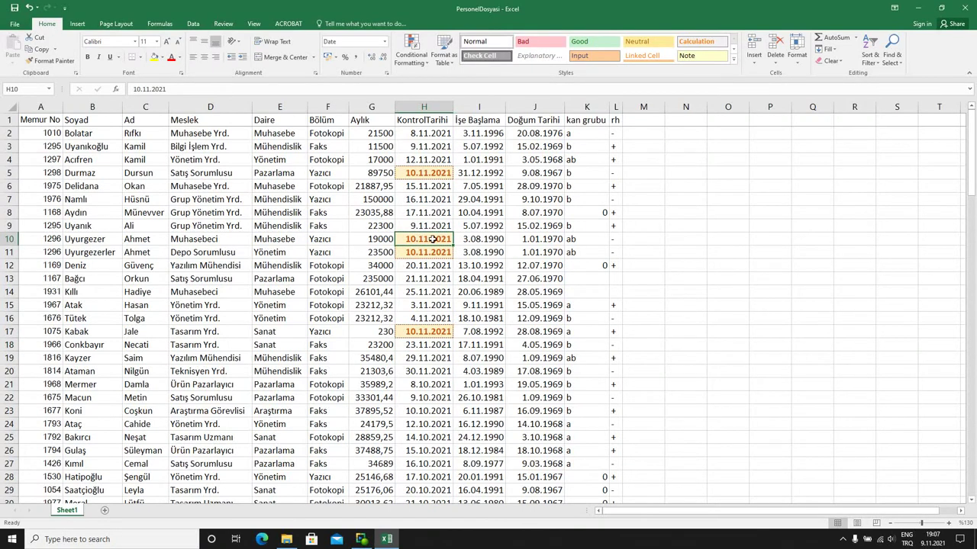
pyautogui.write('3/')
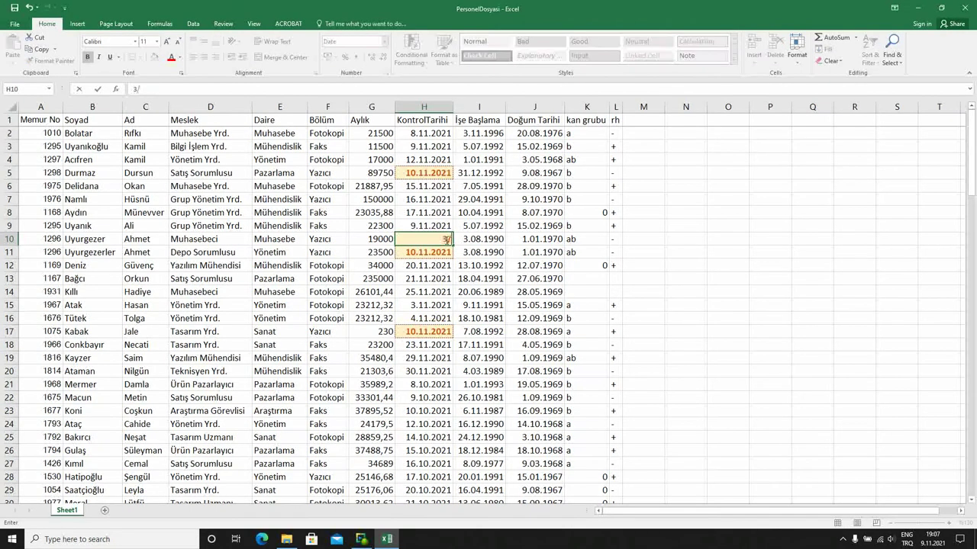
pyautogui.write('11/202')
pyautogui.write('1')
pyautogui.press('Return')
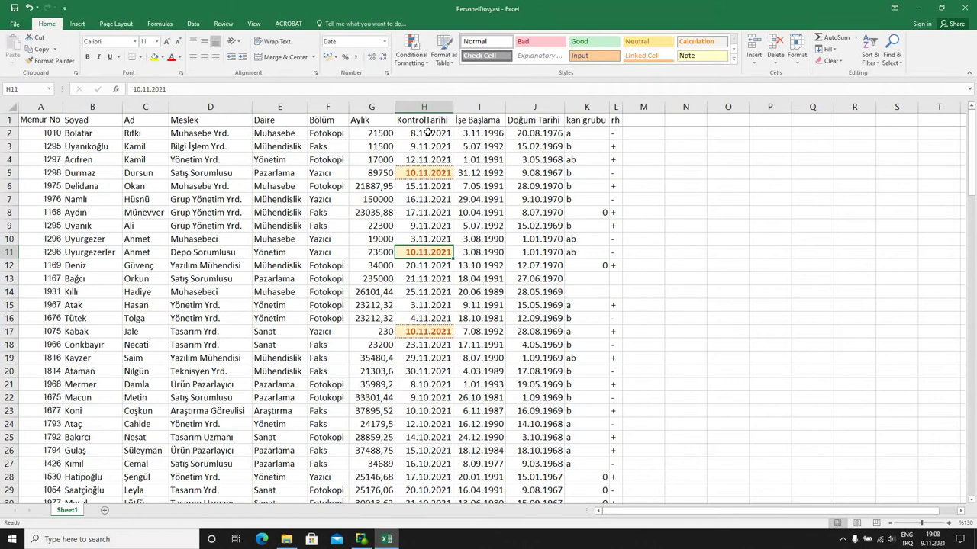
# Step: Select H2:H122 and clear the conditional formatting rules from the selected cells
pyautogui.click(428, 133)
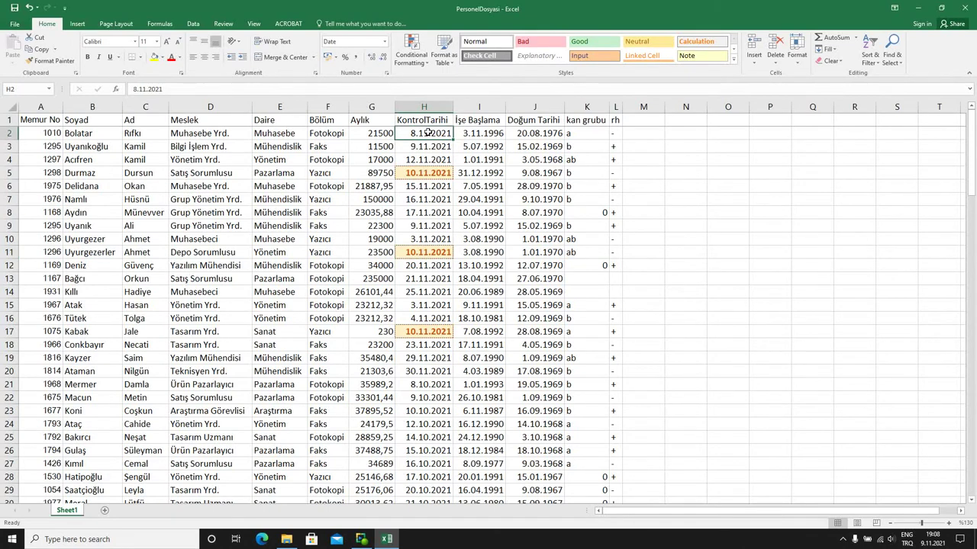
pyautogui.hotkey('ctrl', 'shift', 'Down')
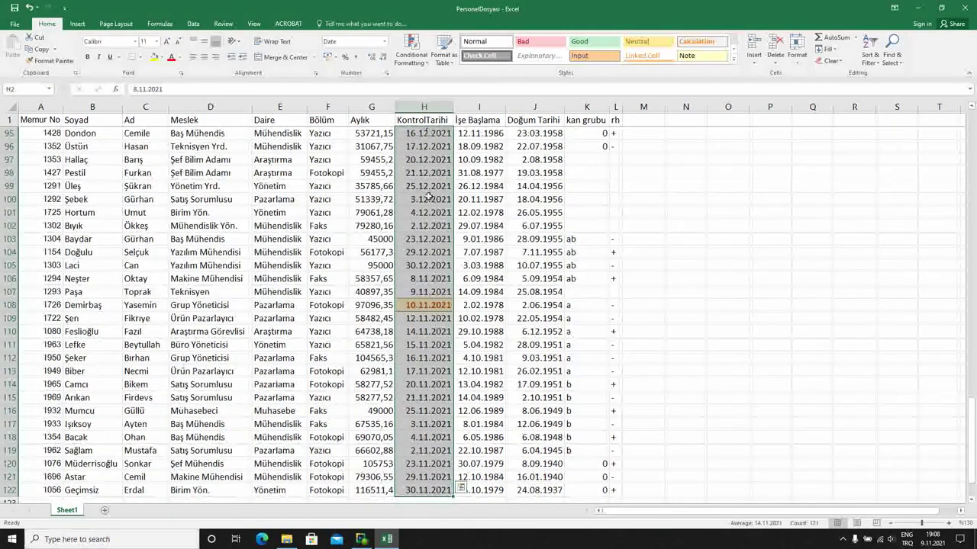
pyautogui.scroll(7, 431, 217)
pyautogui.scroll(6, 431, 217)
pyautogui.scroll(10, 431, 216)
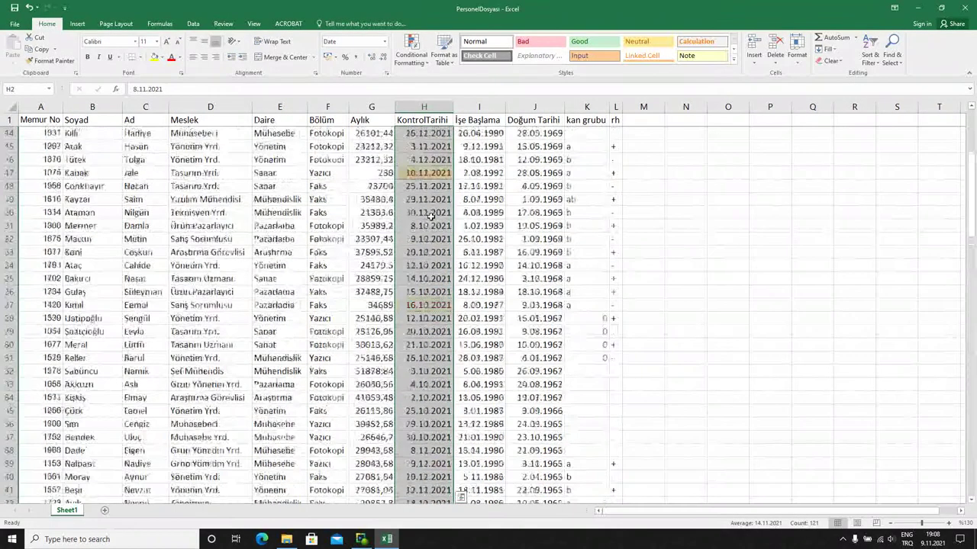
pyautogui.scroll(8, 431, 217)
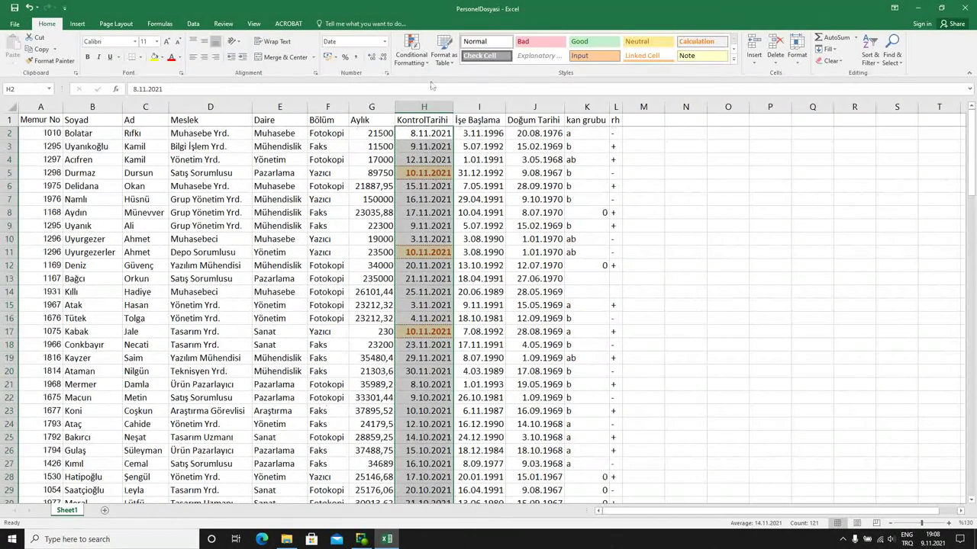
pyautogui.click(415, 62)
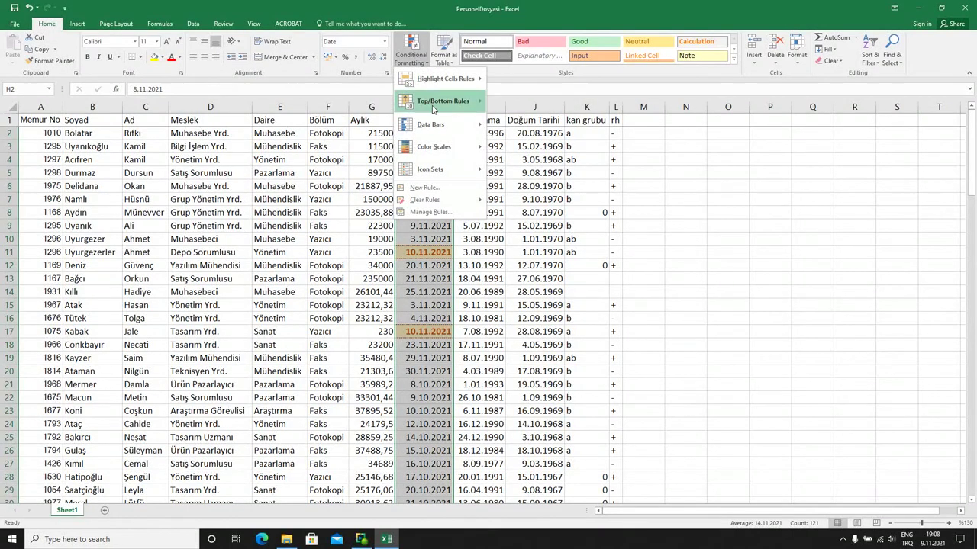
pyautogui.moveTo(431, 199)
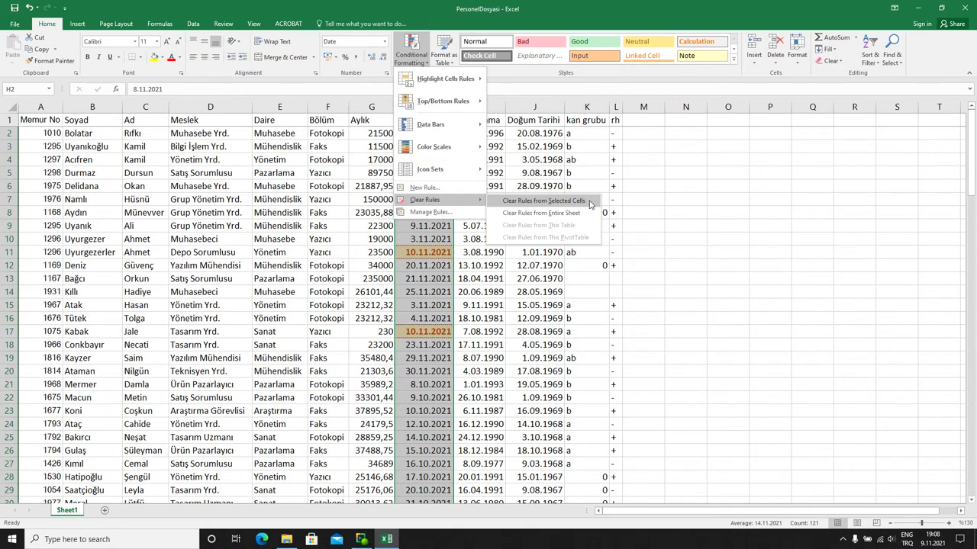
pyautogui.click(589, 201)
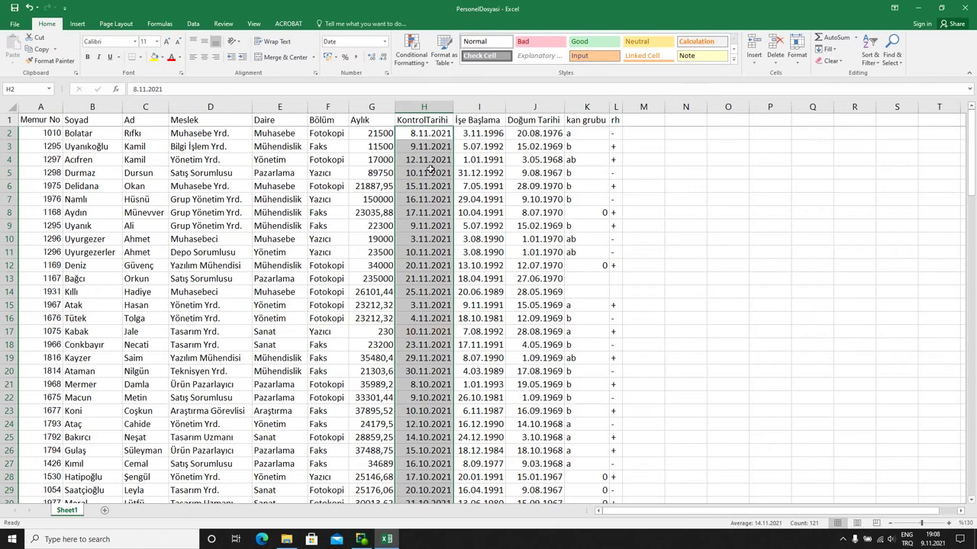
# Step: Add a Next week date rule using Light Red Fill with Dark Red Text
pyautogui.click(412, 52)
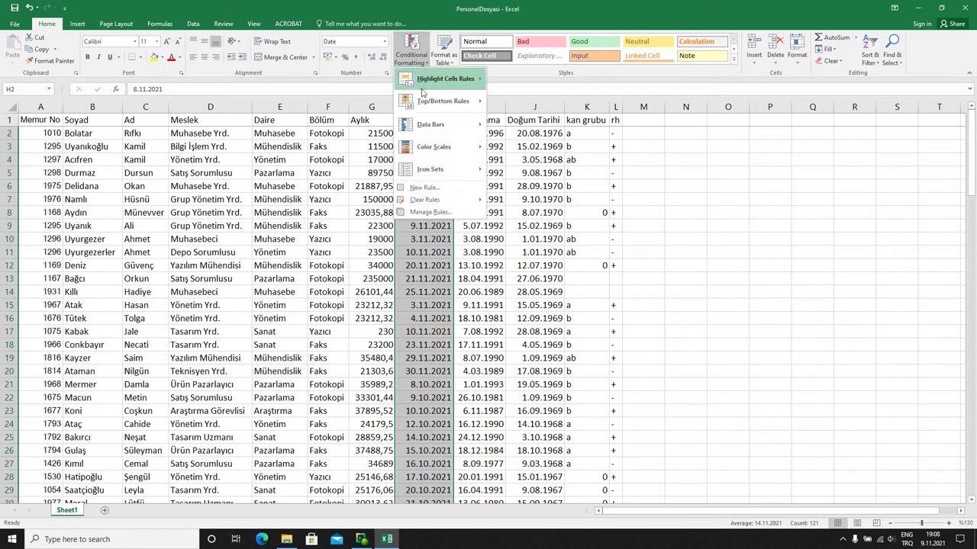
pyautogui.moveTo(445, 78)
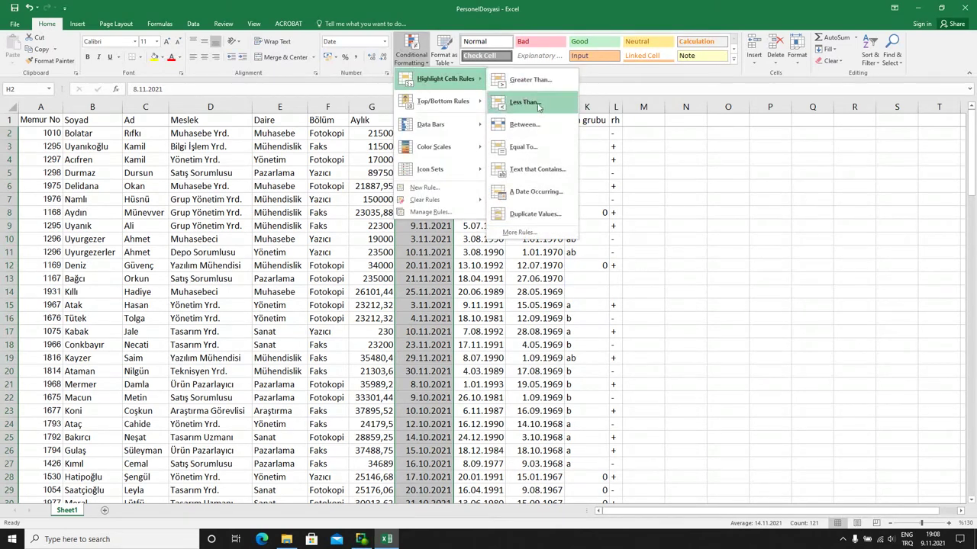
pyautogui.click(554, 193)
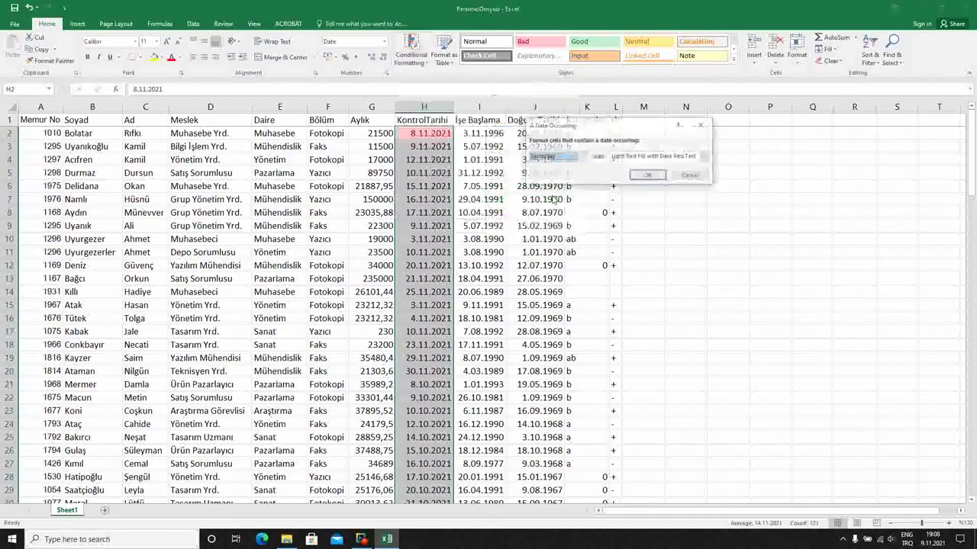
pyautogui.click(581, 156)
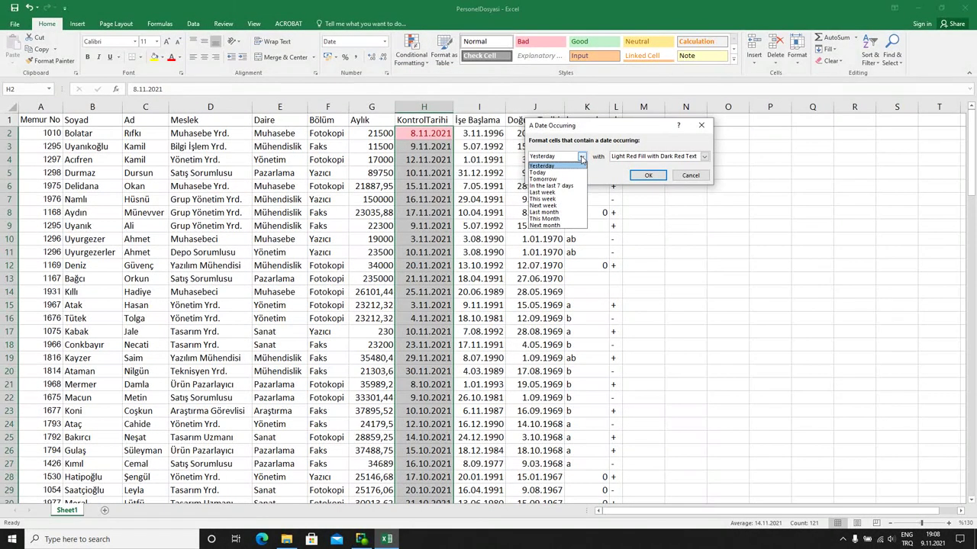
pyautogui.click(563, 205)
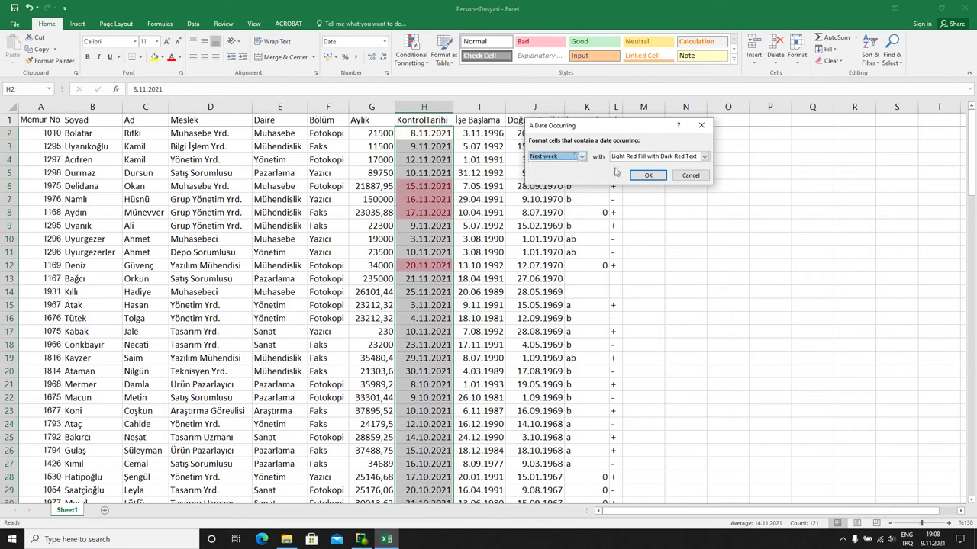
pyautogui.click(647, 175)
pyautogui.click(624, 159)
pyautogui.click(624, 159)
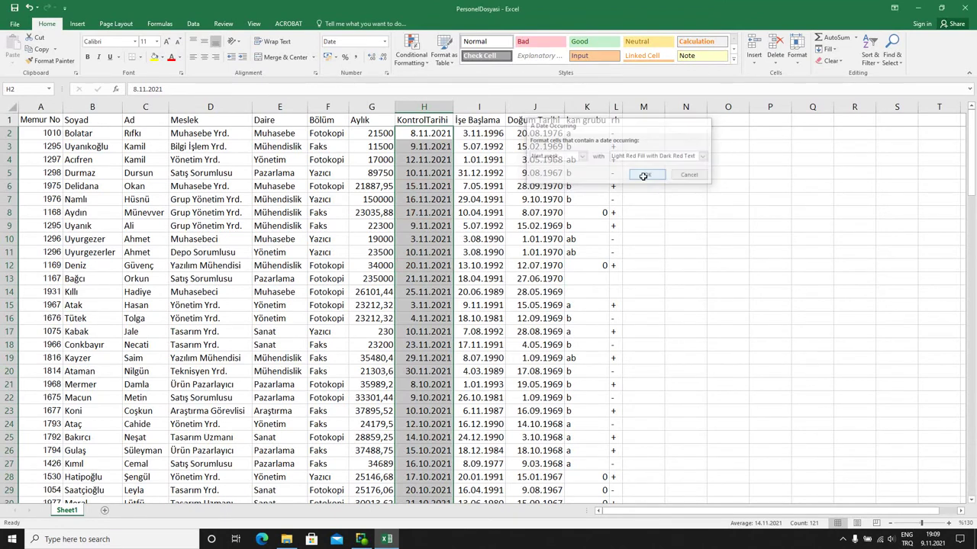
pyautogui.click(647, 176)
# Step: Scroll down to row 50 and open the taskbar calendar showing 9 November 2021
pyautogui.click(543, 226)
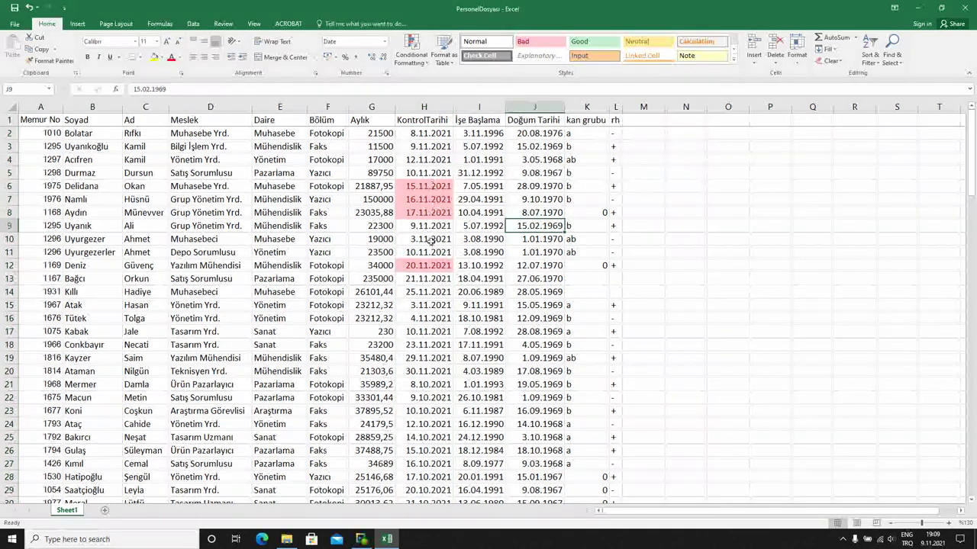
pyautogui.scroll(-2, 504, 366)
pyautogui.scroll(-5, 505, 366)
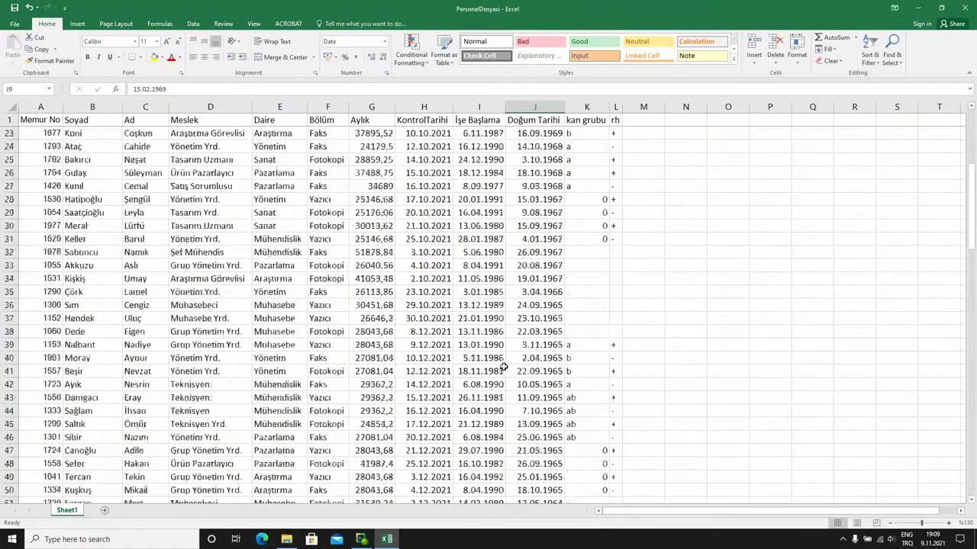
pyautogui.scroll(-5, 511, 365)
pyautogui.scroll(-3, 523, 363)
pyautogui.scroll(-1, 531, 361)
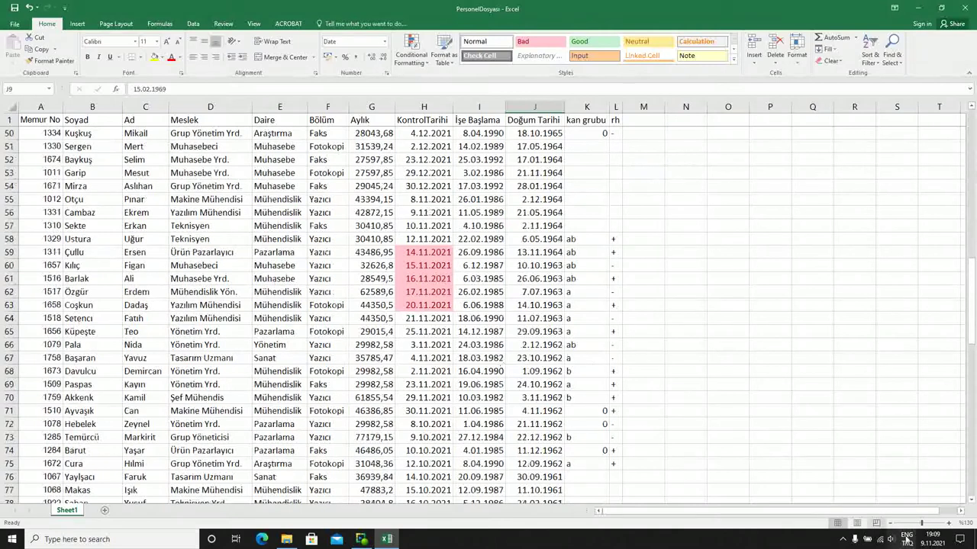
pyautogui.click(932, 539)
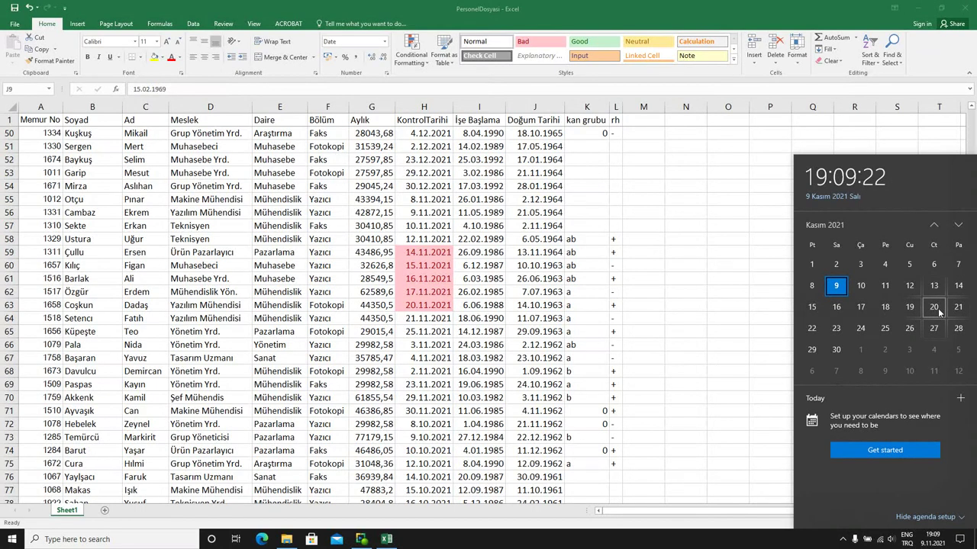
# Step: Close the calendar and clear conditional formatting rules from the entire sheet
pyautogui.click(423, 199)
pyautogui.click(423, 186)
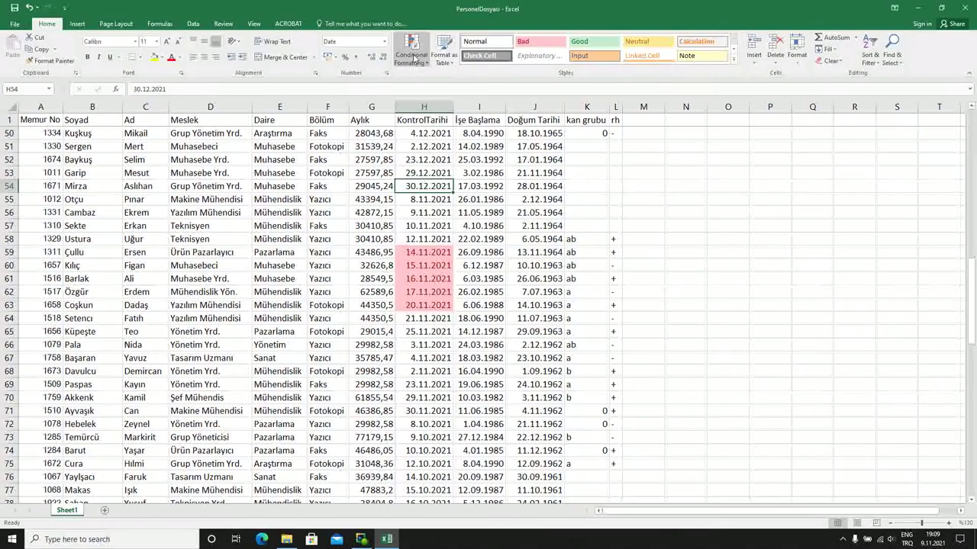
pyautogui.click(414, 57)
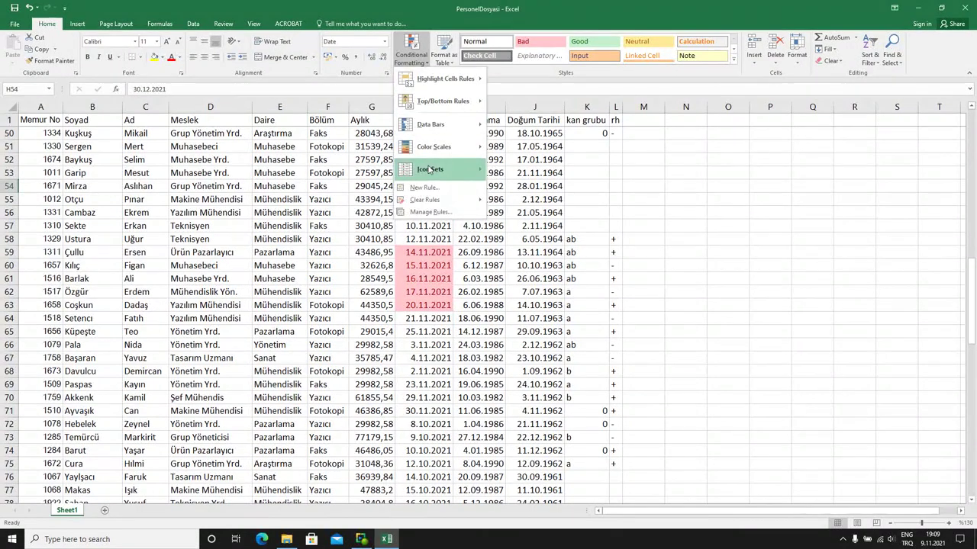
pyautogui.moveTo(431, 199)
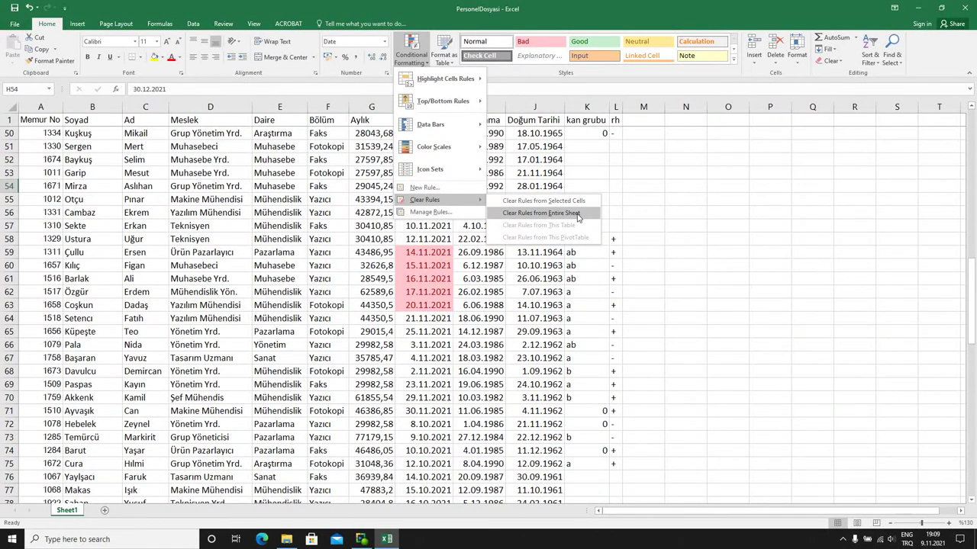
pyautogui.click(577, 217)
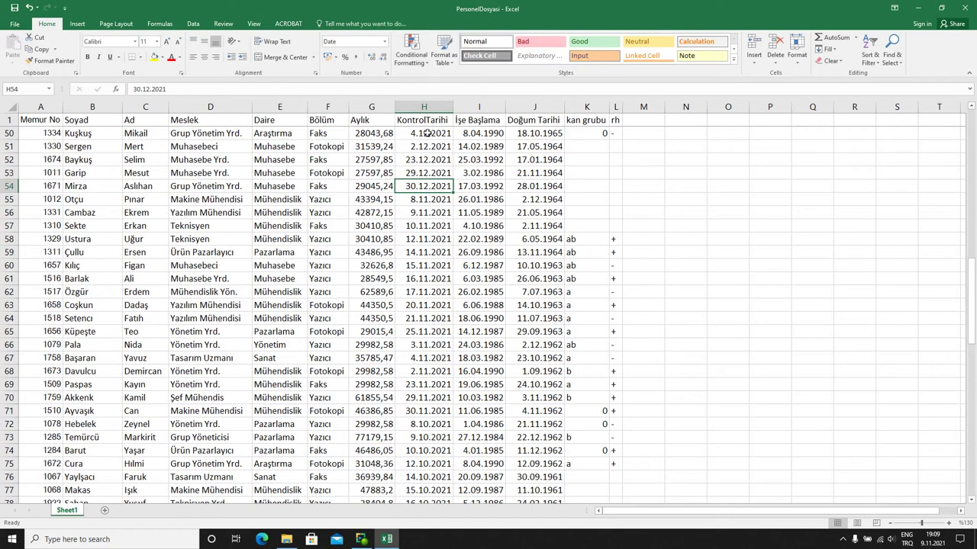
# Step: Select the KontrolTarihi dates from H2 down to H122
pyautogui.click(428, 133)
pyautogui.scroll(16, 427, 132)
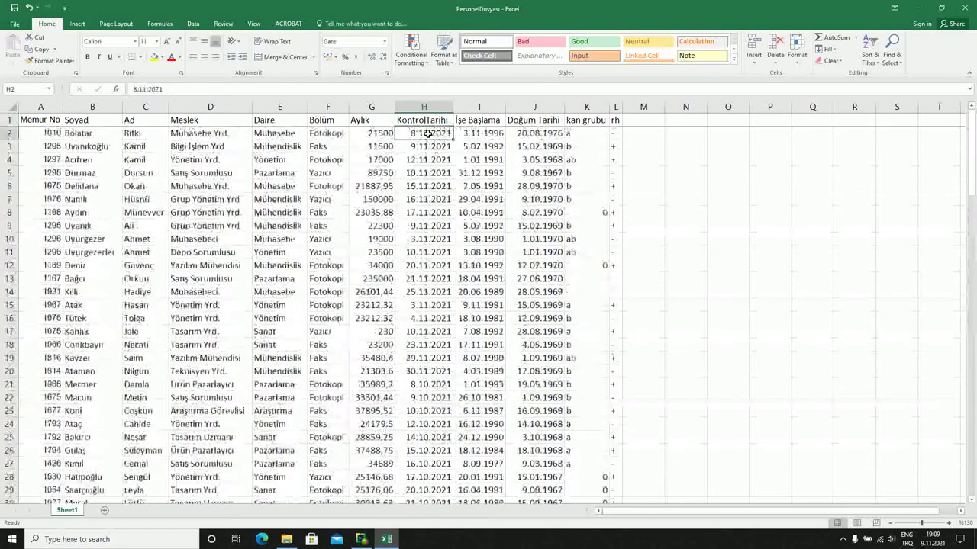
pyautogui.click(427, 132)
pyautogui.hotkey('ctrl', 'shift', 'Down')
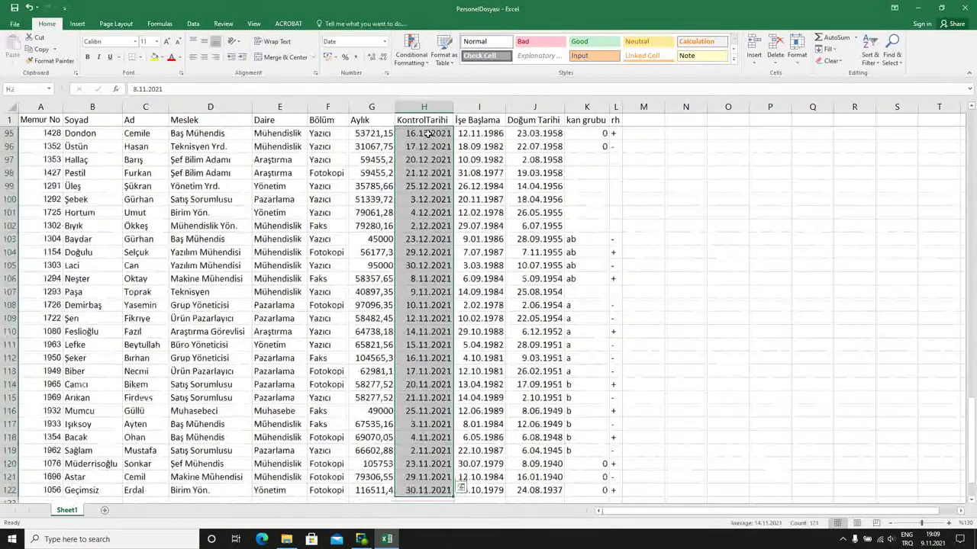
pyautogui.scroll(-5, 438, 338)
pyautogui.scroll(15, 438, 338)
pyautogui.scroll(14, 438, 338)
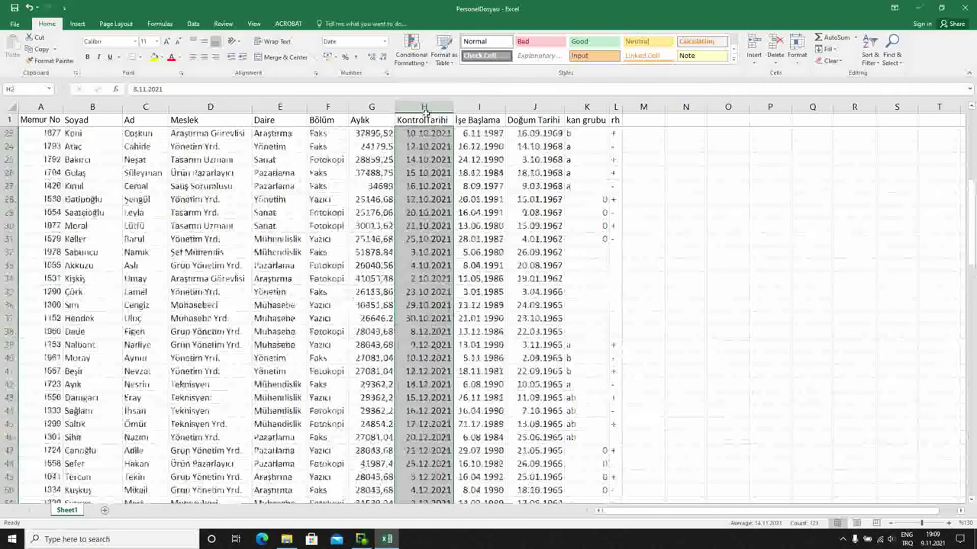
# Step: Preview A Date Occurring 'Next month' highlighting on the dates, then cancel it
pyautogui.click(411, 55)
pyautogui.moveTo(444, 78)
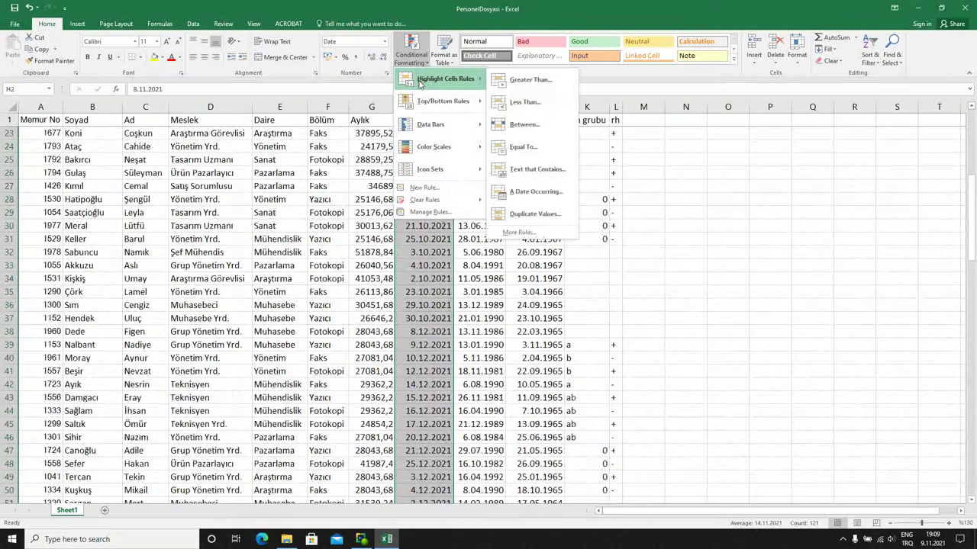
pyautogui.click(539, 197)
pyautogui.click(581, 156)
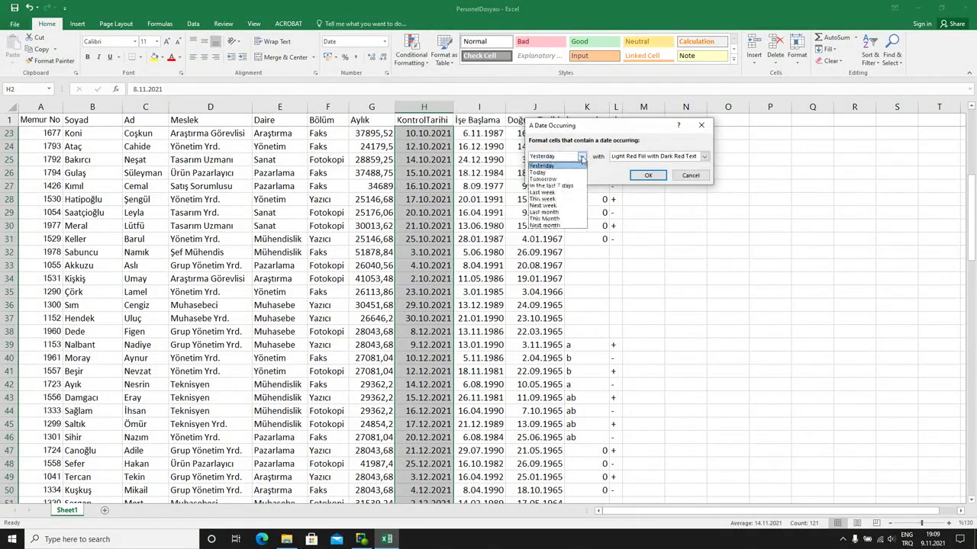
pyautogui.click(560, 225)
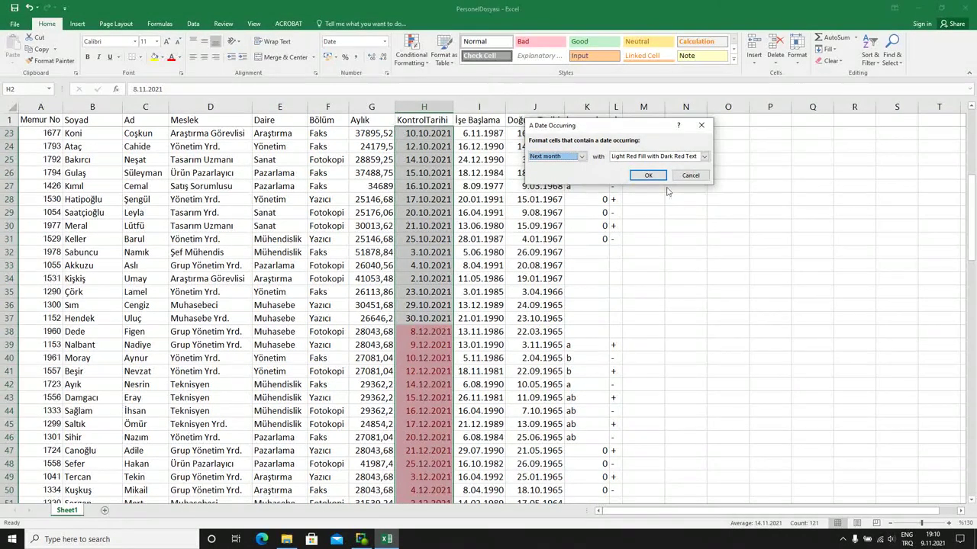
pyautogui.click(689, 175)
pyautogui.click(410, 59)
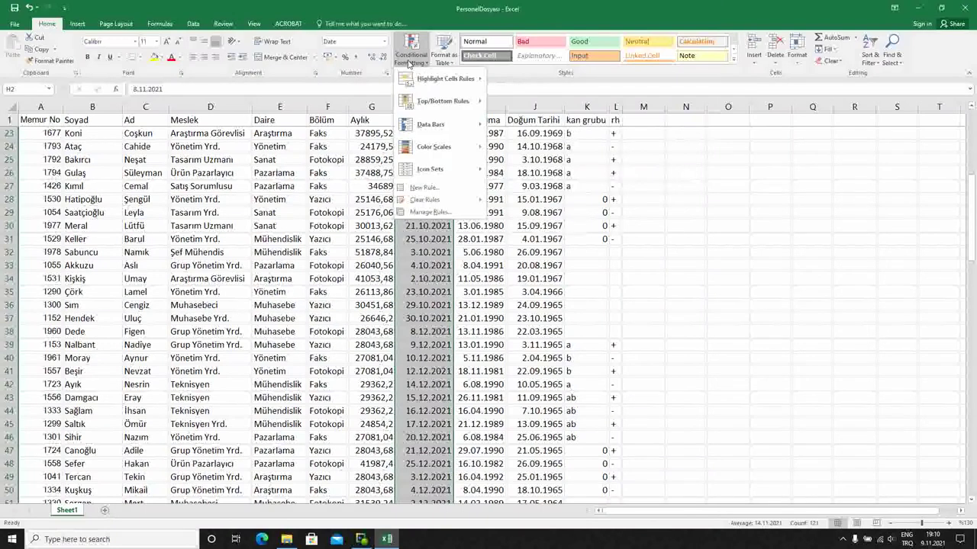
pyautogui.moveTo(445, 79)
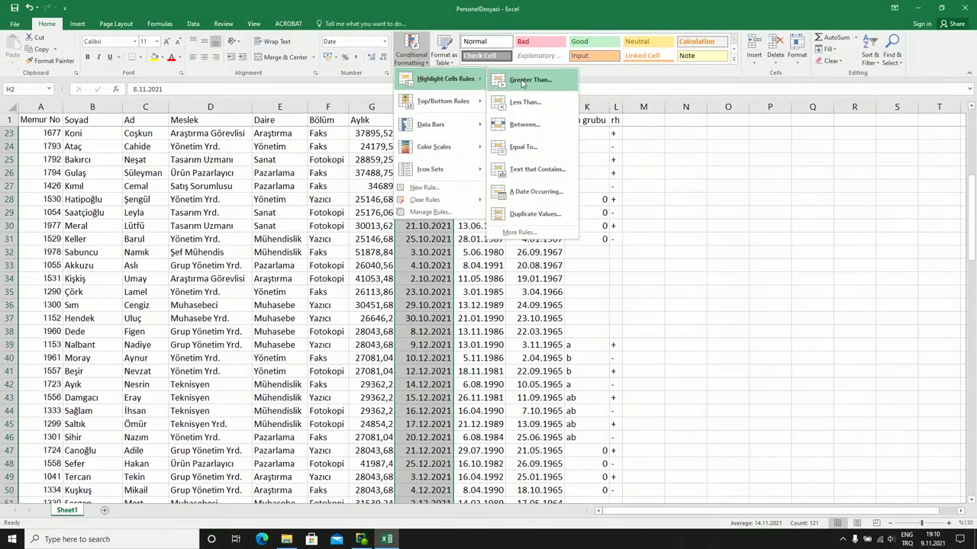
# Step: Add a Greater Than 13/11/2021 rule with light red fill and dark red text
pyautogui.click(523, 82)
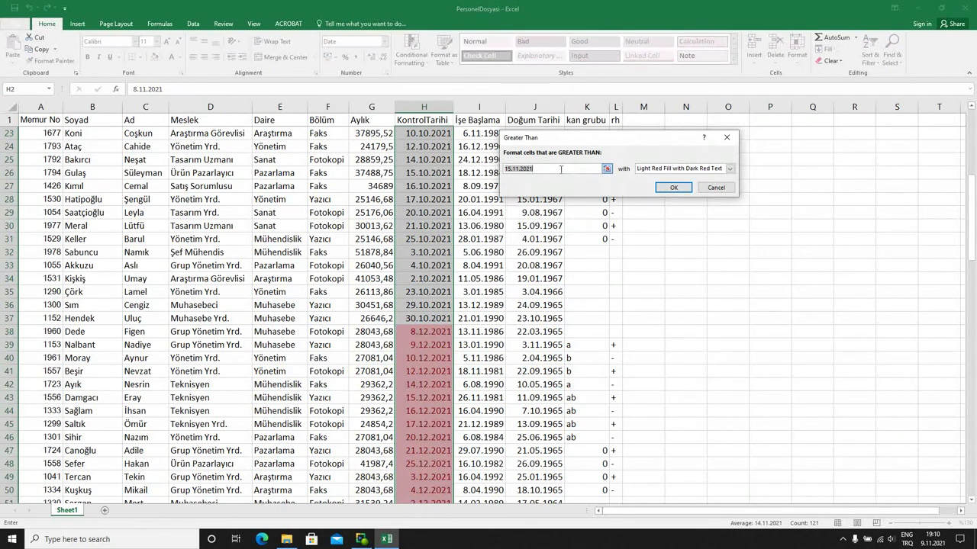
pyautogui.click(556, 169)
pyautogui.press('BackSpace')
pyautogui.press('BackSpace')
pyautogui.press('BackSpace')
pyautogui.press('BackSpace')
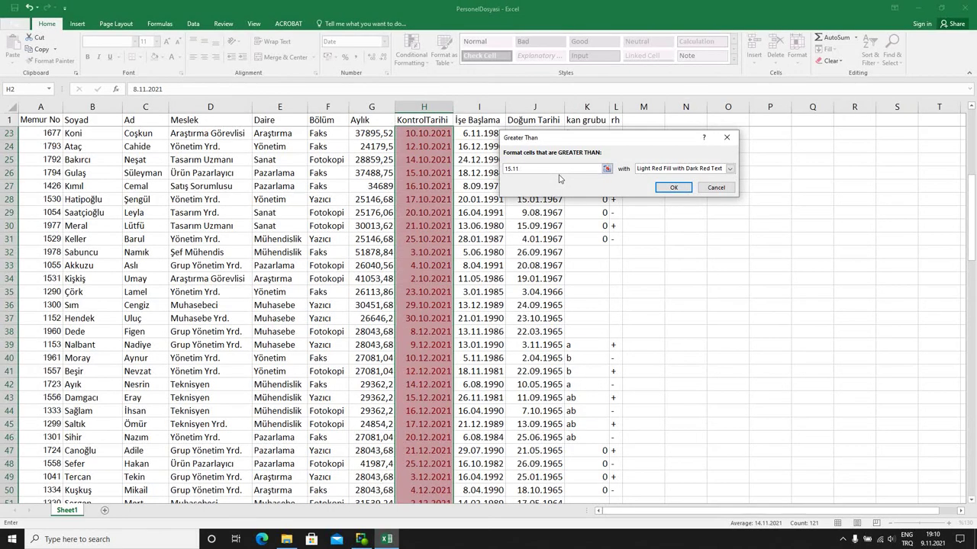
pyautogui.press('BackSpace')
pyautogui.press('BackSpace')
pyautogui.press('BackSpace')
pyautogui.write('13/')
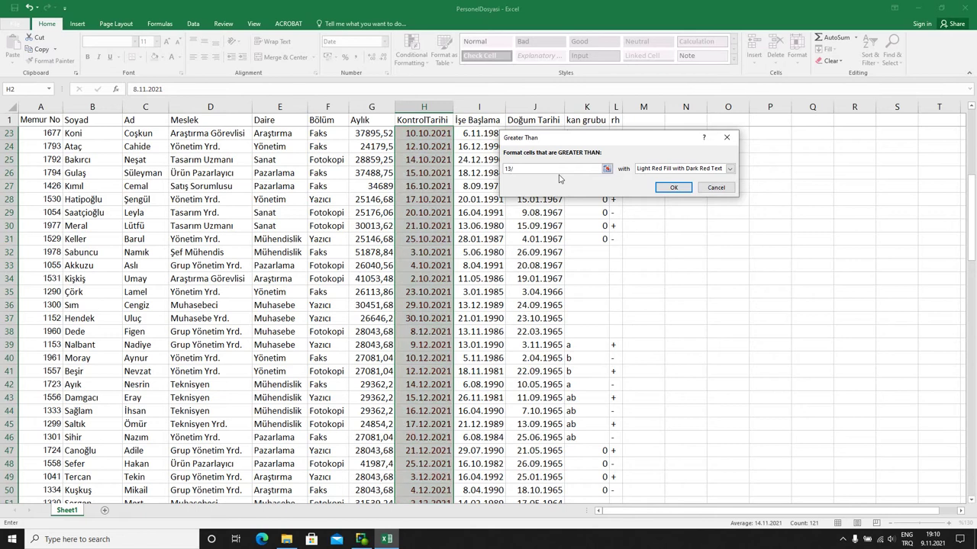
pyautogui.write('11/')
pyautogui.write('202')
pyautogui.write('1')
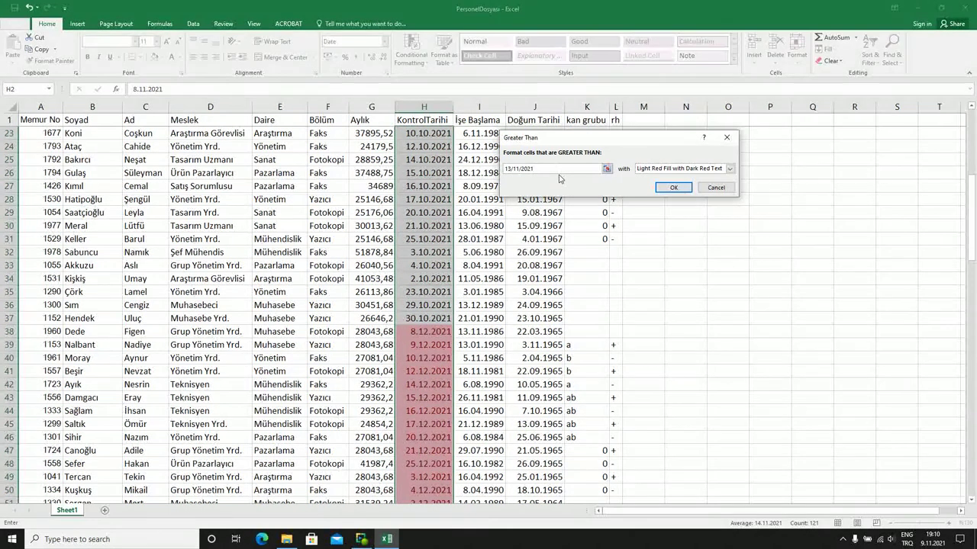
pyautogui.click(673, 187)
# Step: Scroll through the sheet to check which dates after 13.11.2021 turned red
pyautogui.click(437, 291)
pyautogui.scroll(-4, 443, 376)
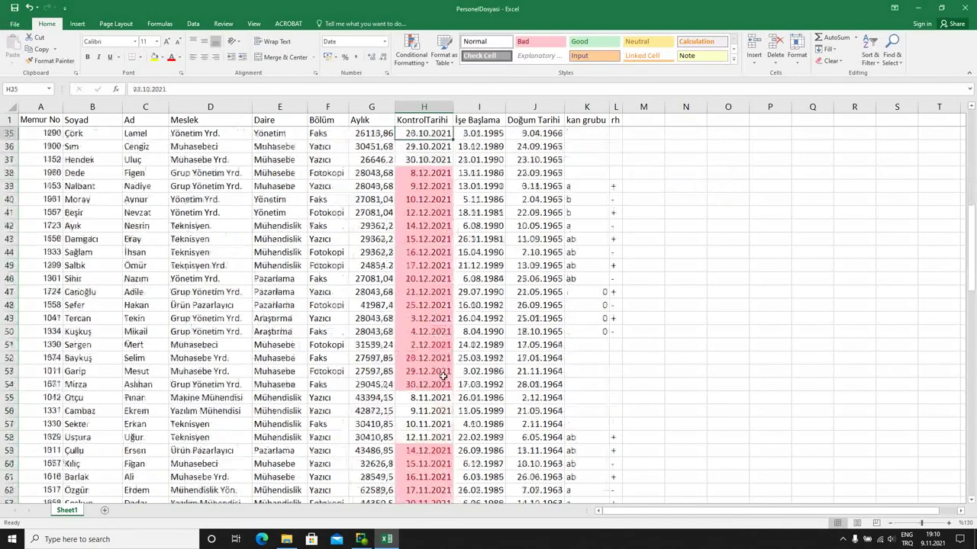
pyautogui.scroll(-3, 442, 375)
pyautogui.scroll(2, 442, 375)
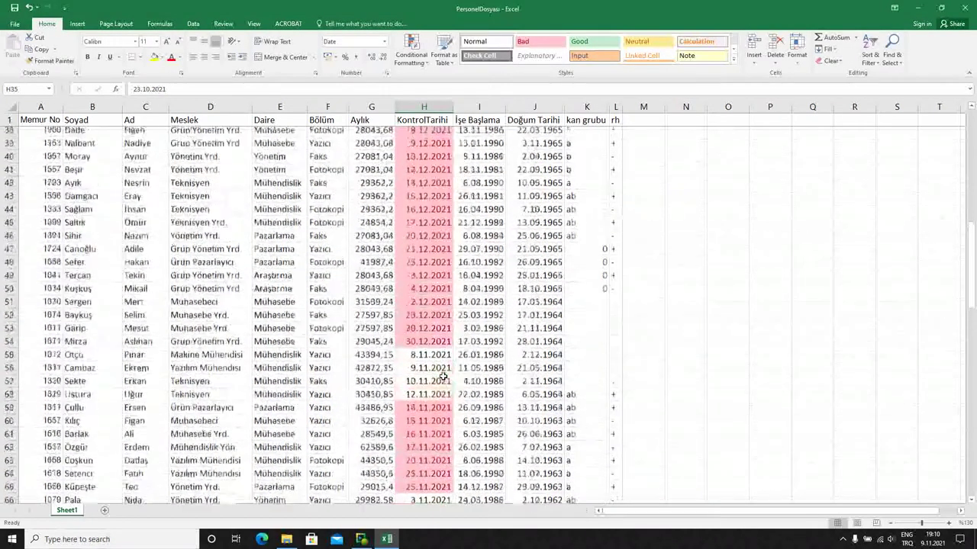
pyautogui.scroll(1, 443, 376)
pyautogui.scroll(2, 443, 375)
pyautogui.scroll(3, 443, 375)
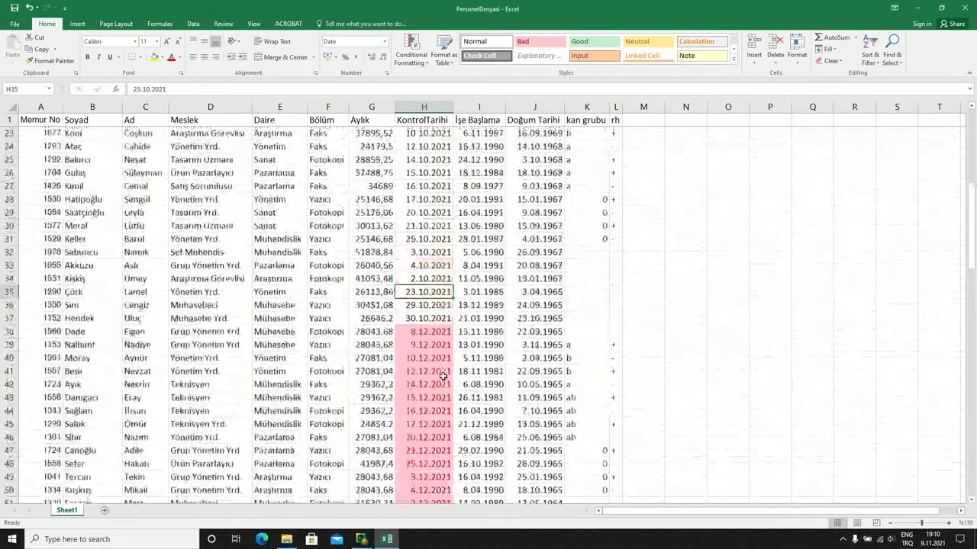
pyautogui.scroll(2, 443, 375)
pyautogui.scroll(2, 442, 376)
pyautogui.scroll(2, 442, 375)
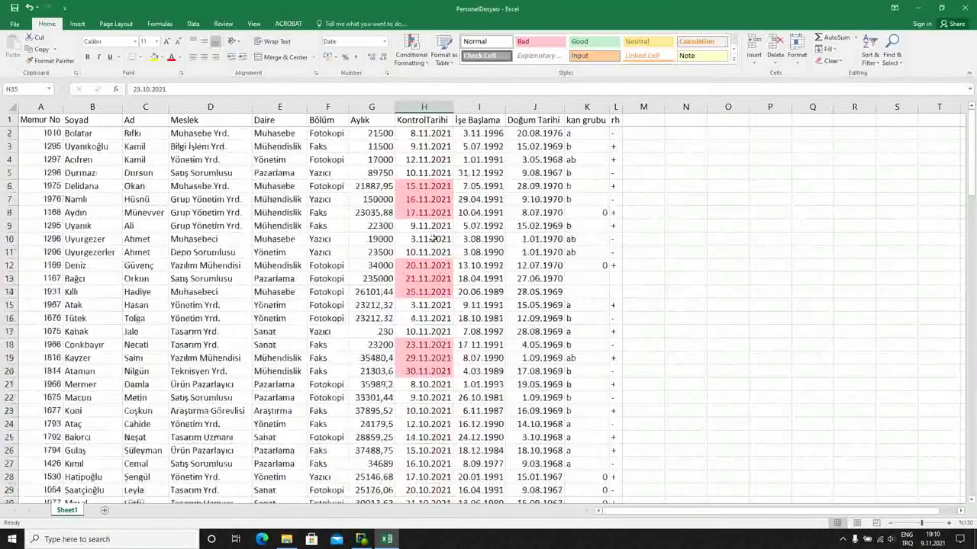
# Step: Select H2:H122 and clear the conditional formatting rules from those cells
pyautogui.click(422, 146)
pyautogui.click(422, 134)
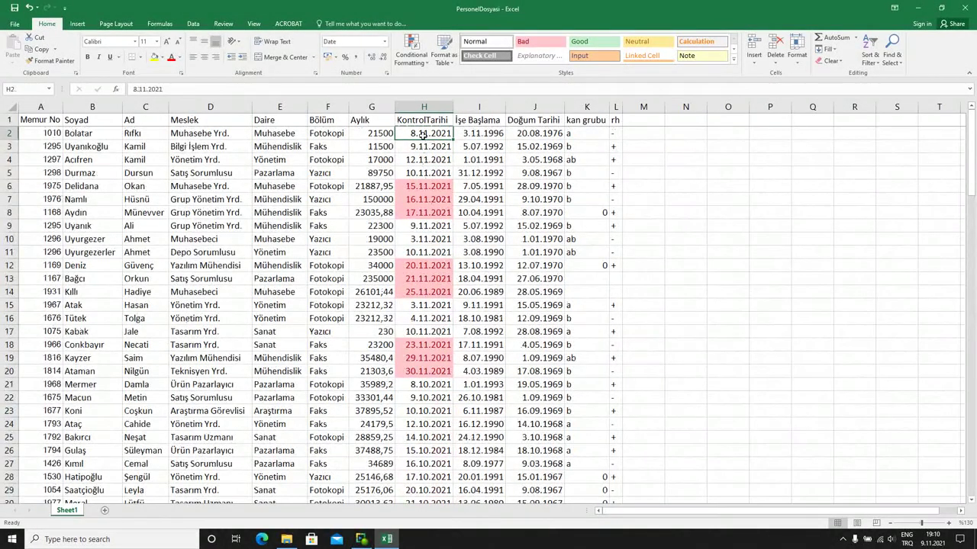
pyautogui.hotkey('ctrl', 'shift', 'Down')
pyautogui.click(410, 52)
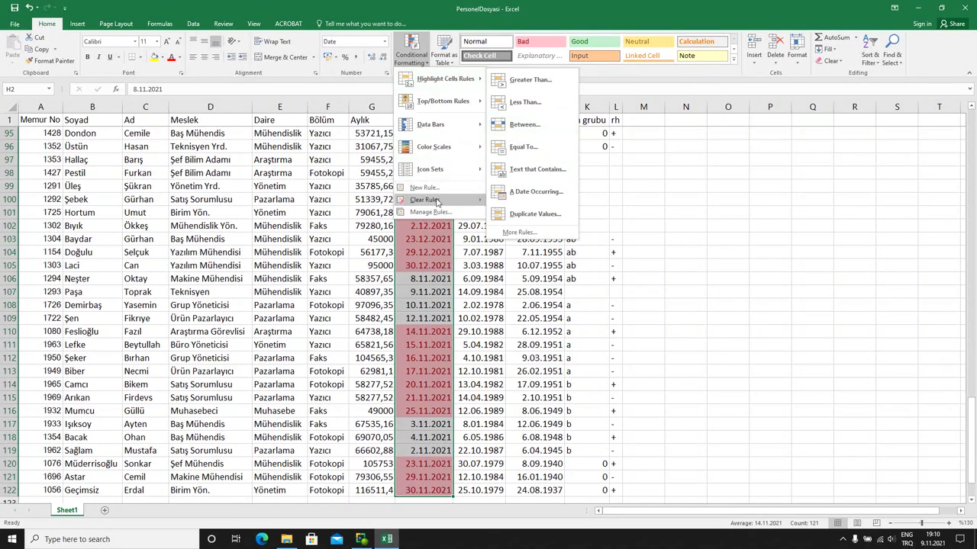
pyautogui.moveTo(435, 200)
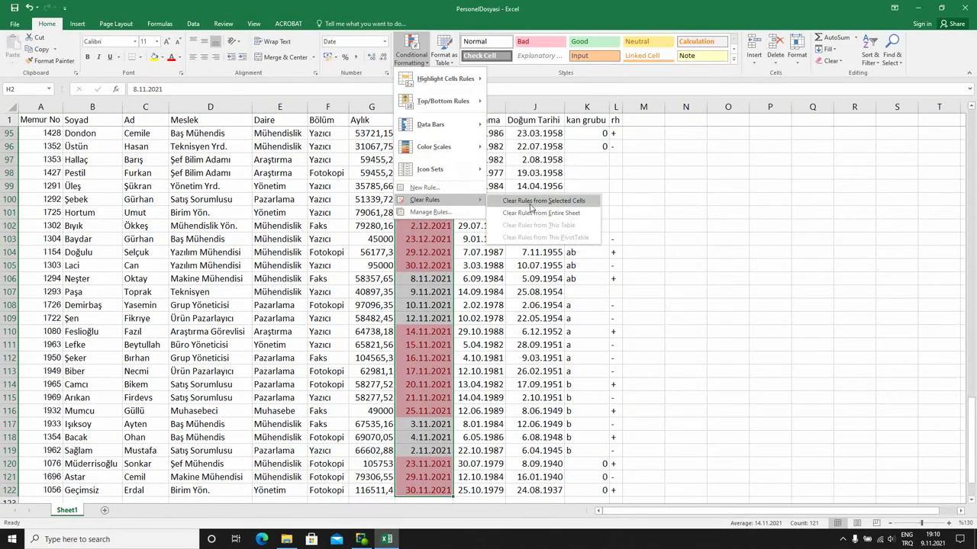
pyautogui.click(531, 203)
pyautogui.click(428, 158)
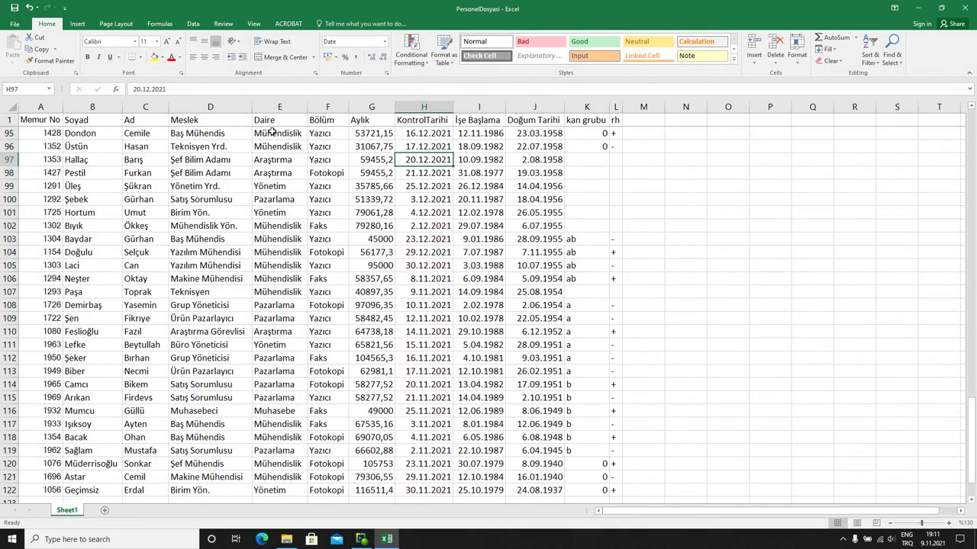
# Step: Select the Daire column data from E2 to E122
pyautogui.click(273, 132)
pyautogui.press('Up')
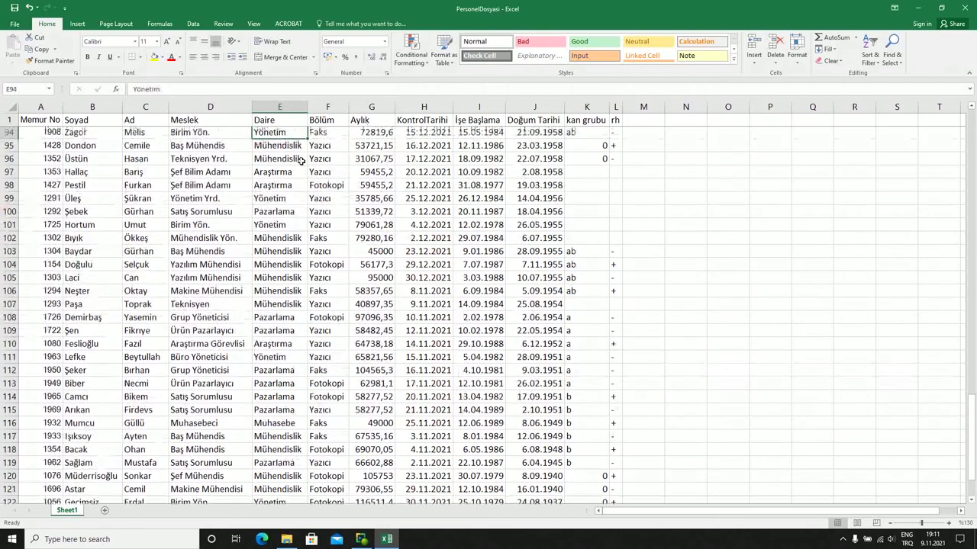
pyautogui.hotkey('ctrl', 'Up')
pyautogui.press('Down')
pyautogui.press('Down')
pyautogui.press('Down')
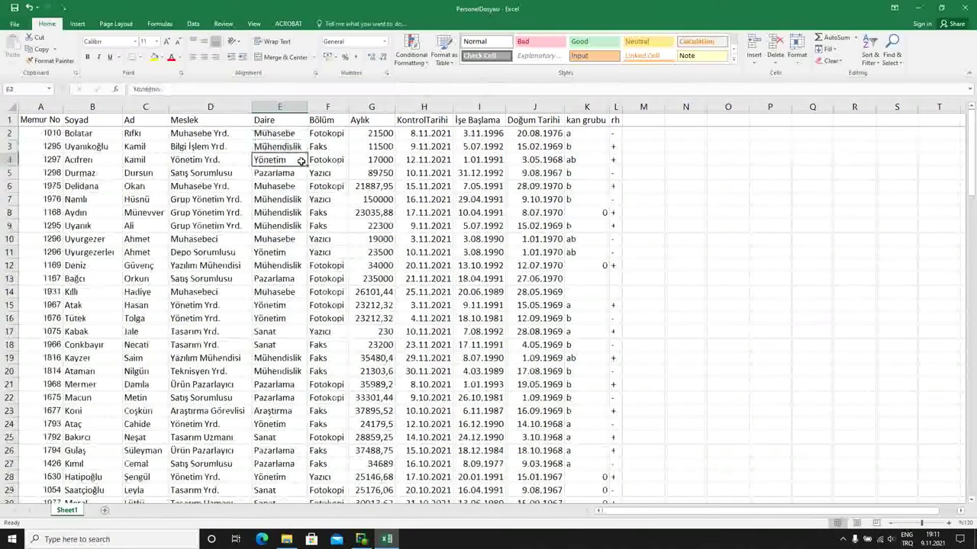
pyautogui.press('Up')
pyautogui.press('Up')
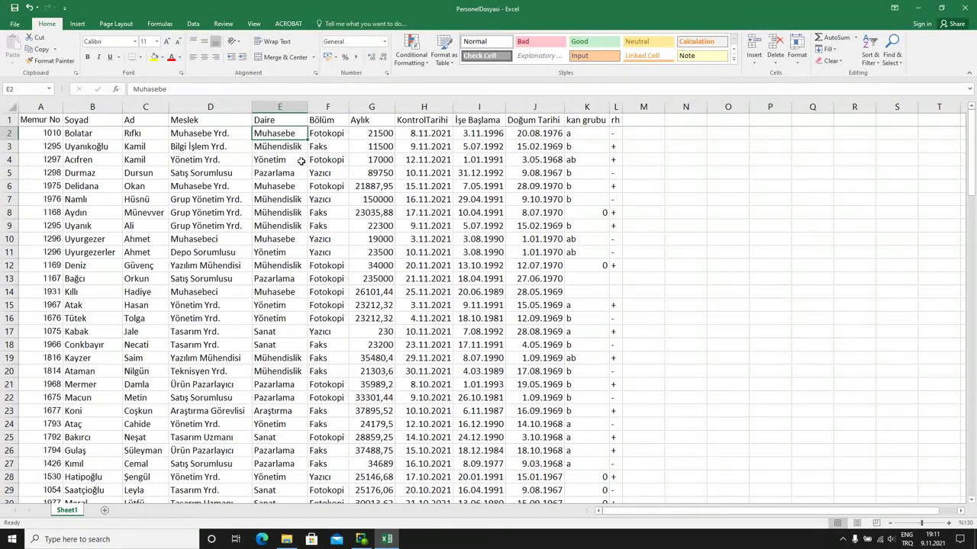
pyautogui.hotkey('ctrl', 'shift', 'Down')
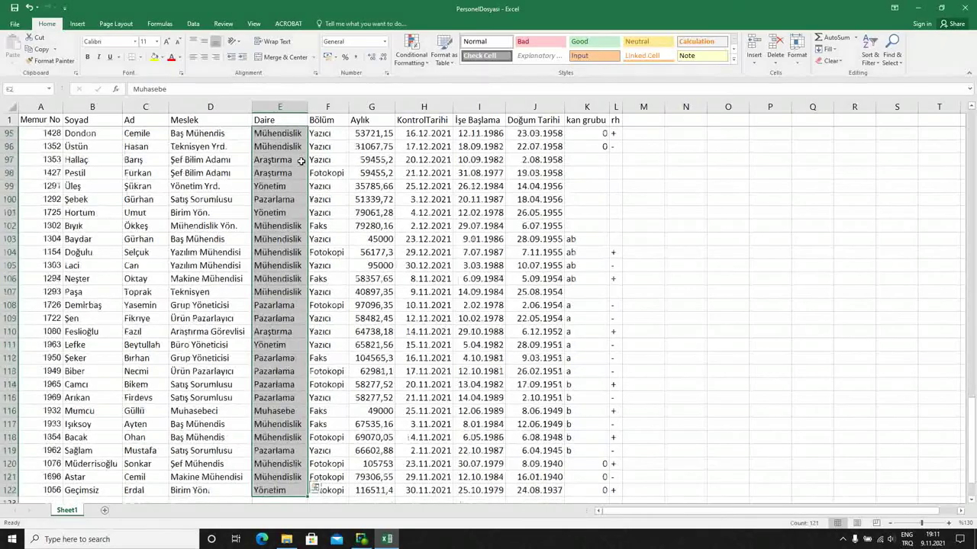
# Step: Set up a Text That Contains rule matching 'ma' with light red highlighting
pyautogui.click(413, 54)
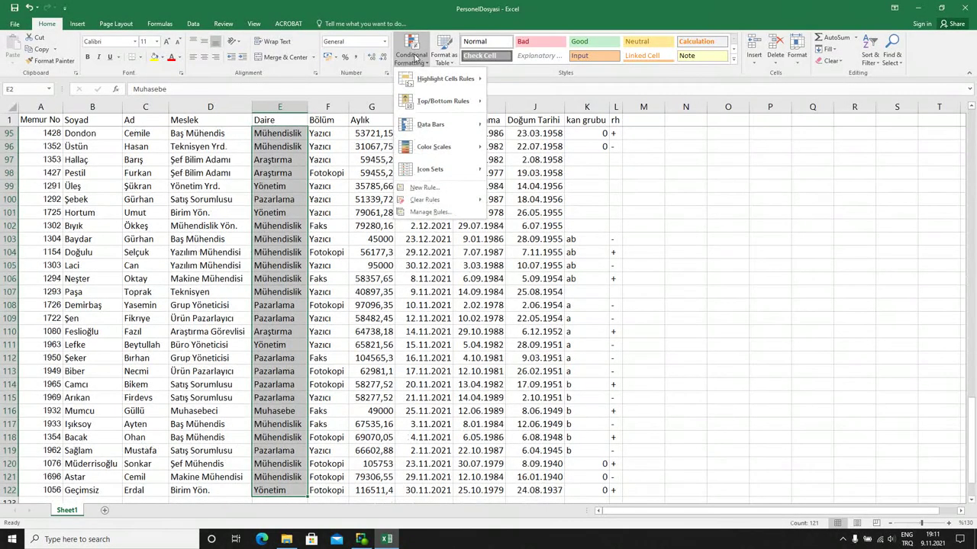
pyautogui.moveTo(445, 79)
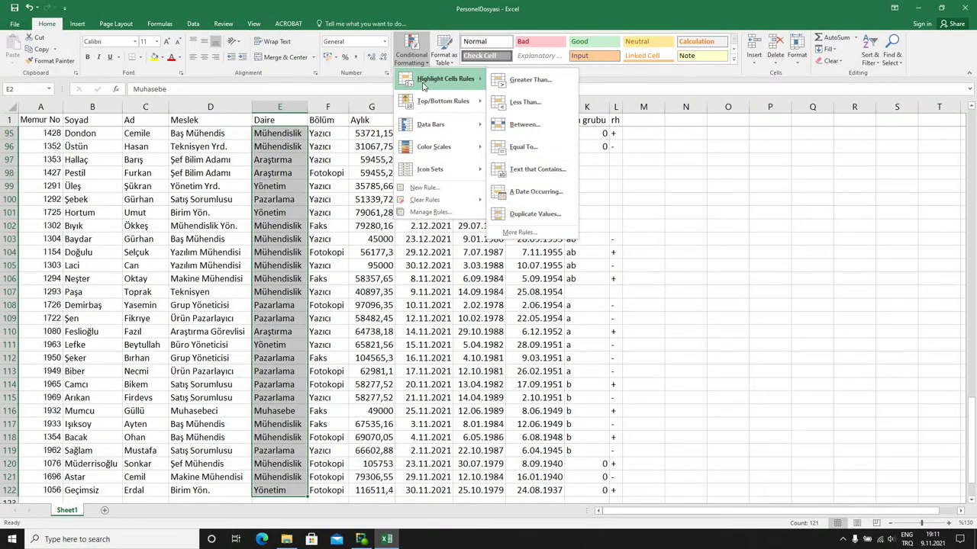
pyautogui.click(546, 170)
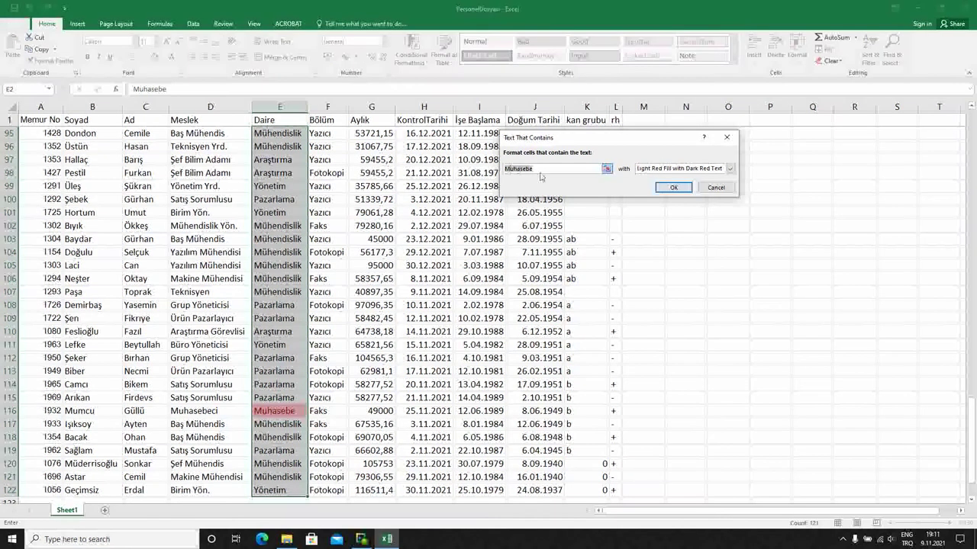
pyautogui.press('BackSpace')
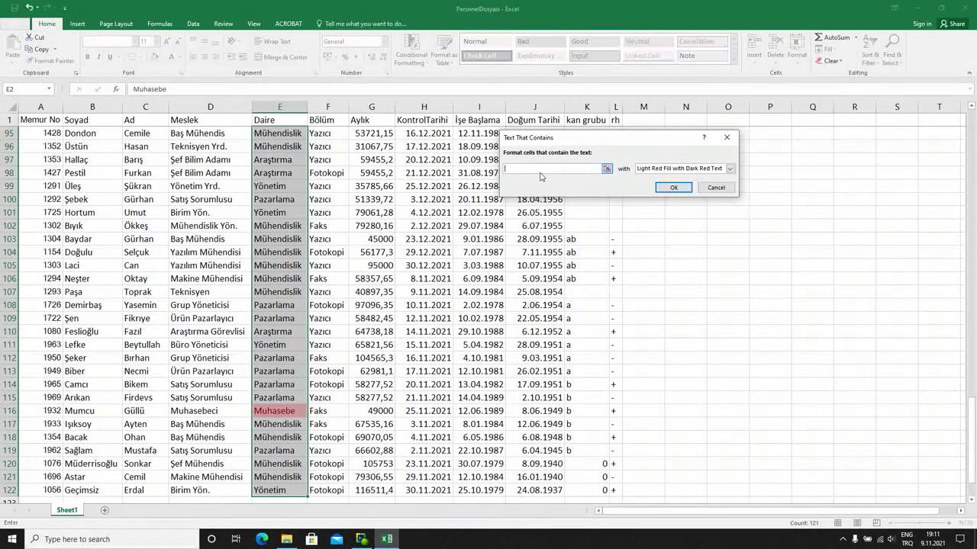
pyautogui.write('a')
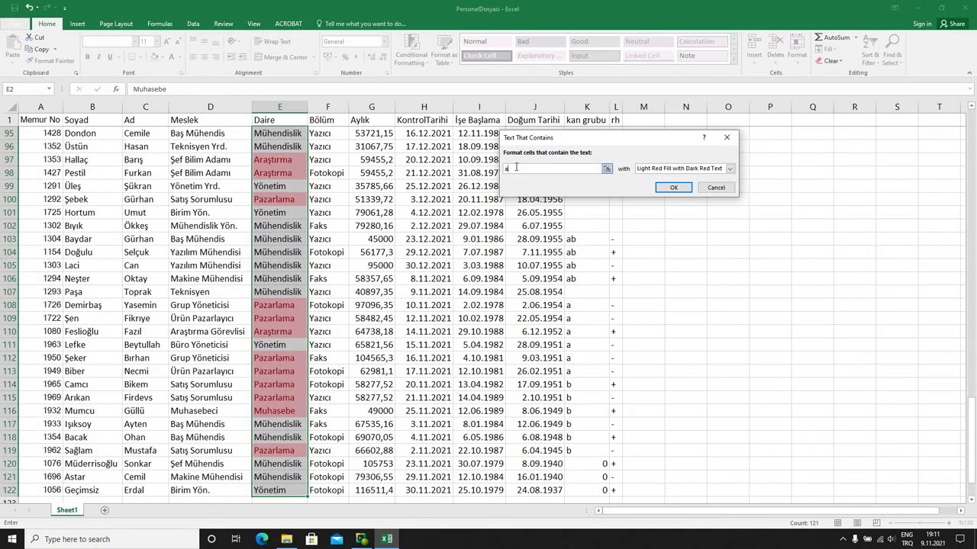
pyautogui.press('BackSpace')
pyautogui.write('ma')
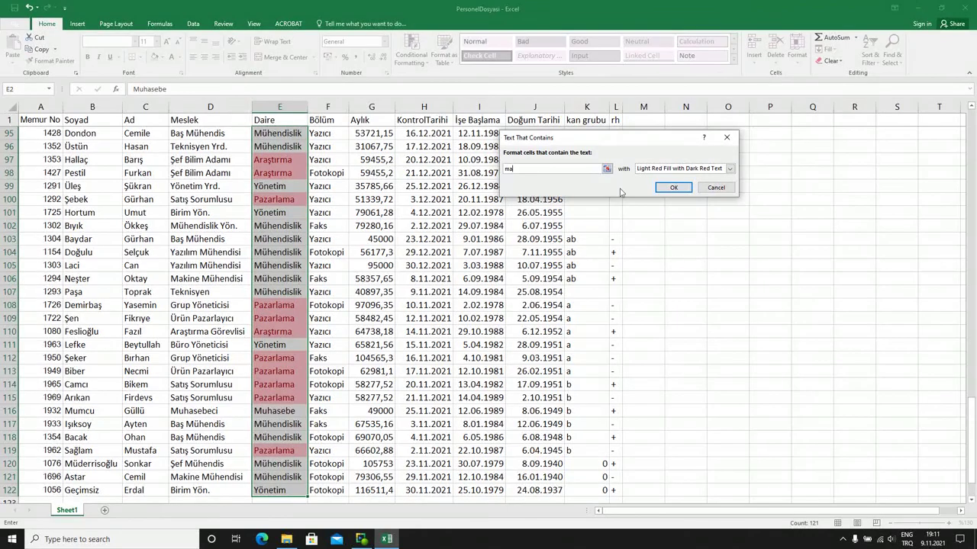
# Step: Apply the 'ma' highlight rule and scroll back to the top of the sheet
pyautogui.click(673, 189)
pyautogui.click(357, 265)
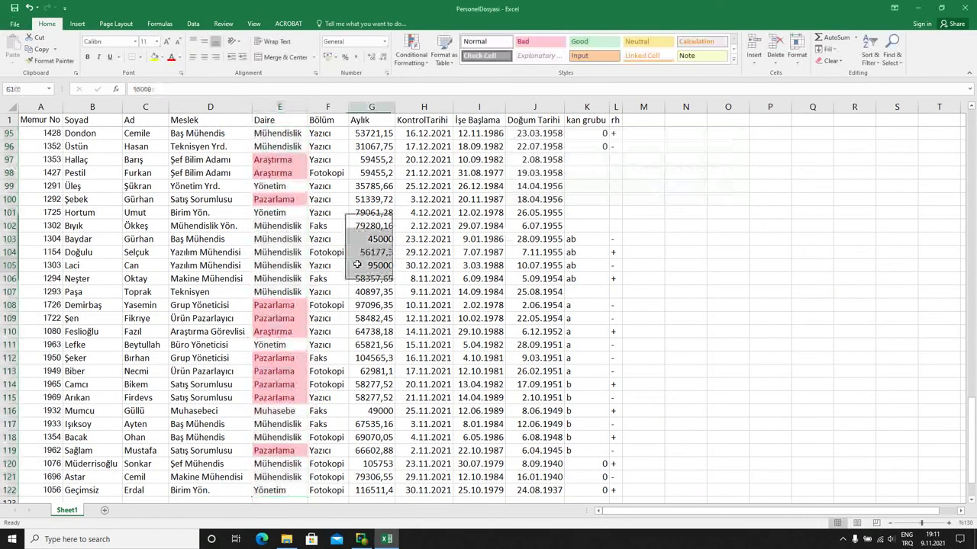
pyautogui.scroll(4, 357, 265)
pyautogui.scroll(8, 357, 264)
pyautogui.scroll(9, 357, 265)
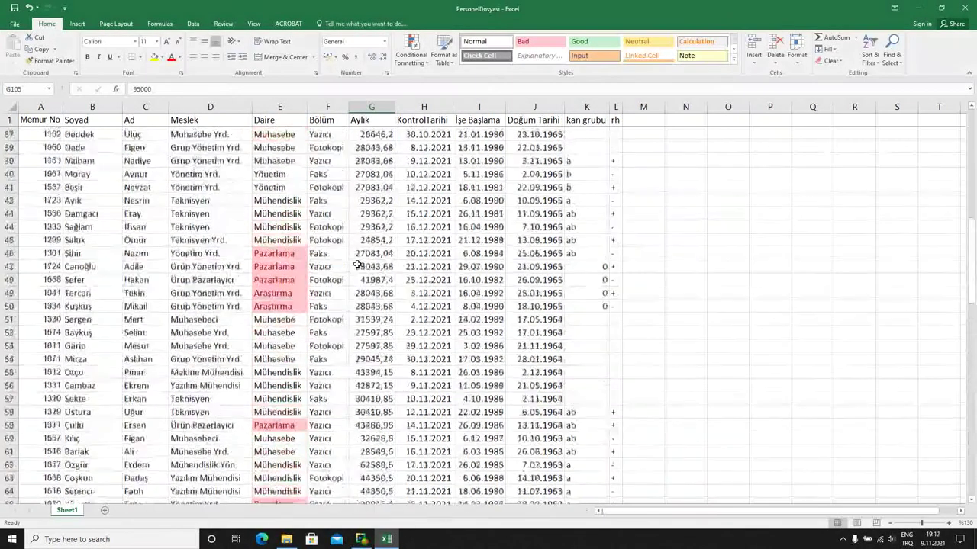
pyautogui.scroll(10, 357, 265)
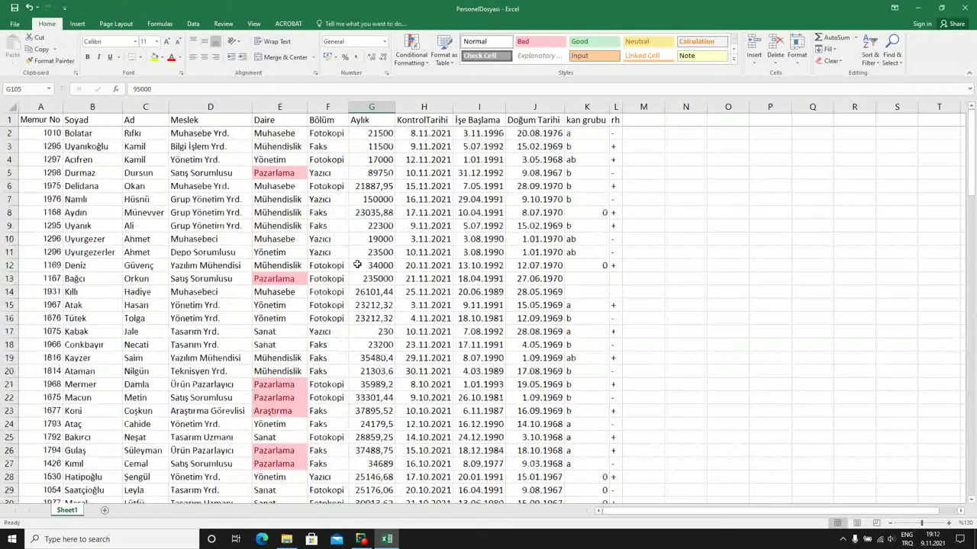
# Step: Change E8 to Pazarlama and E5 to Mühendislik to test the highlight
pyautogui.click(268, 216)
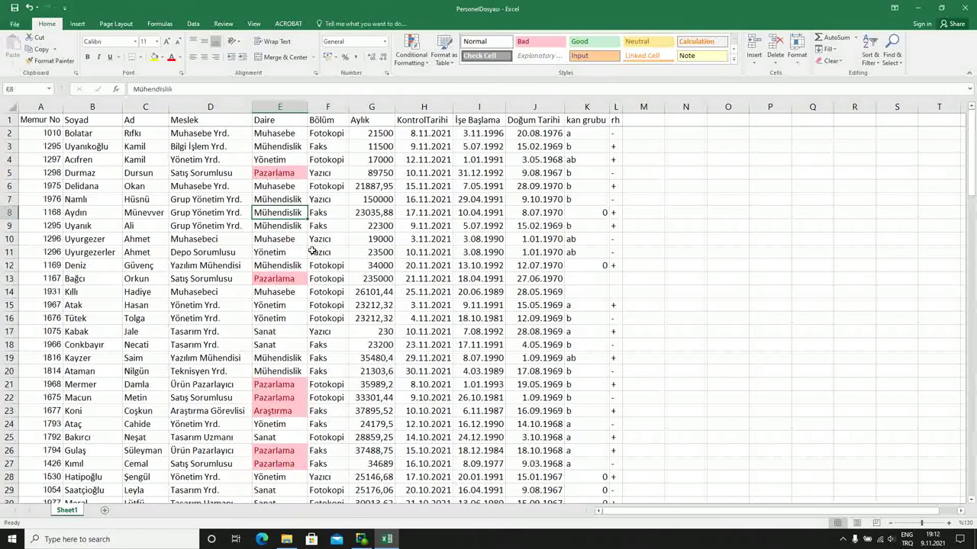
pyautogui.write('Pazarlama')
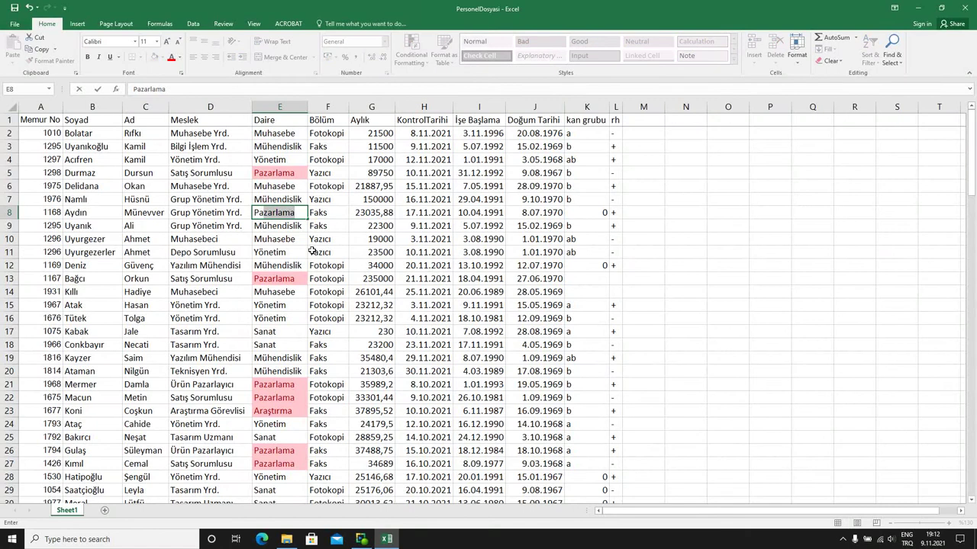
pyautogui.press('Return')
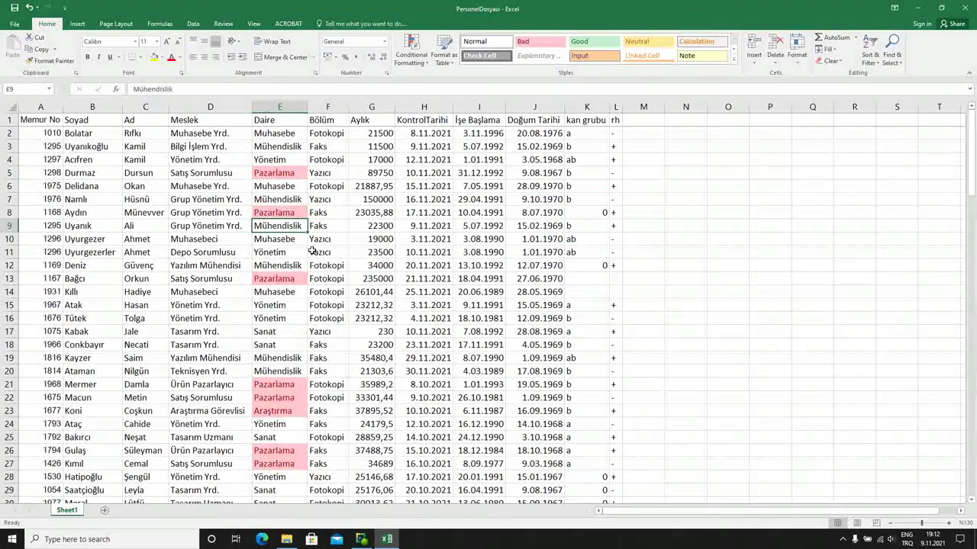
pyautogui.press('Up')
pyautogui.press('Up')
pyautogui.press('Up')
pyautogui.press('Up')
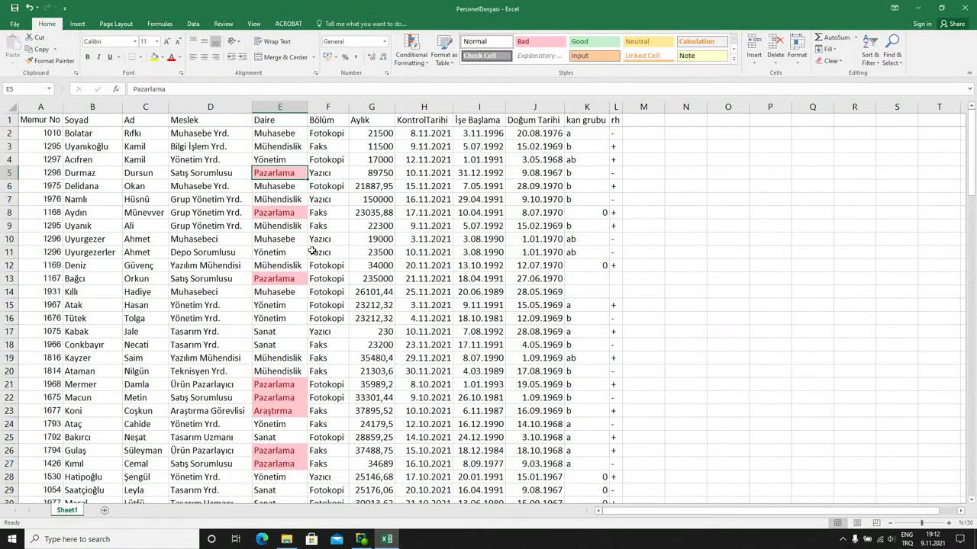
pyautogui.write('Mühendislik')
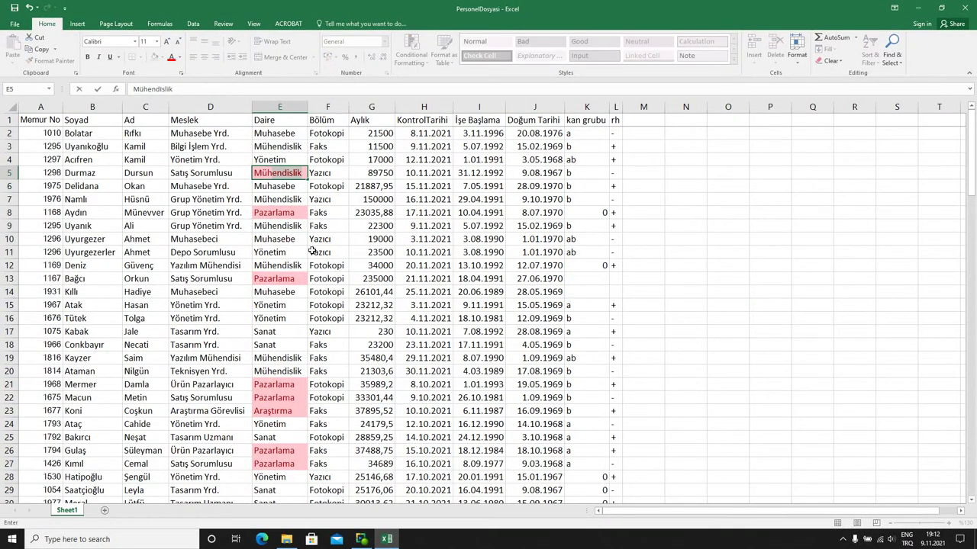
pyautogui.press('Return')
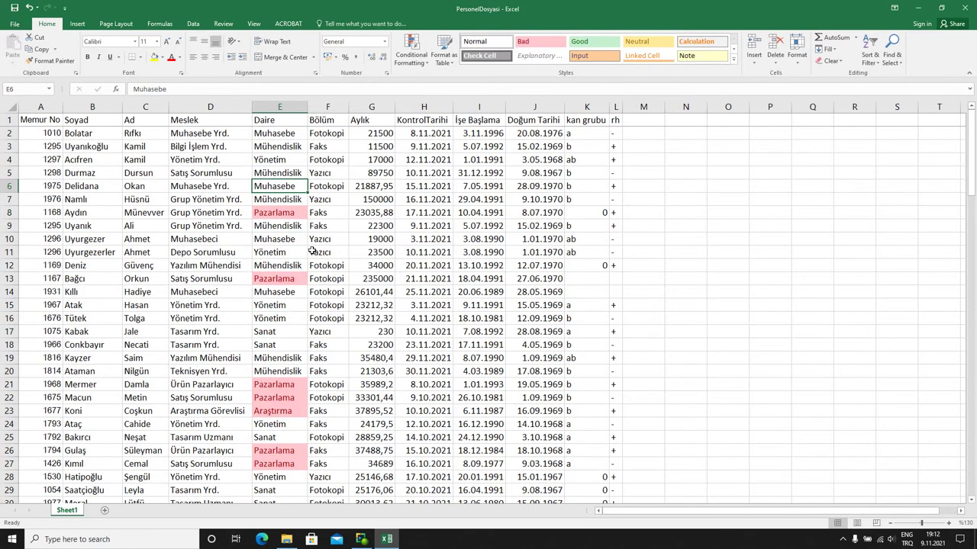
pyautogui.press('Up')
pyautogui.press('Up')
pyautogui.press('Up')
pyautogui.press('Up')
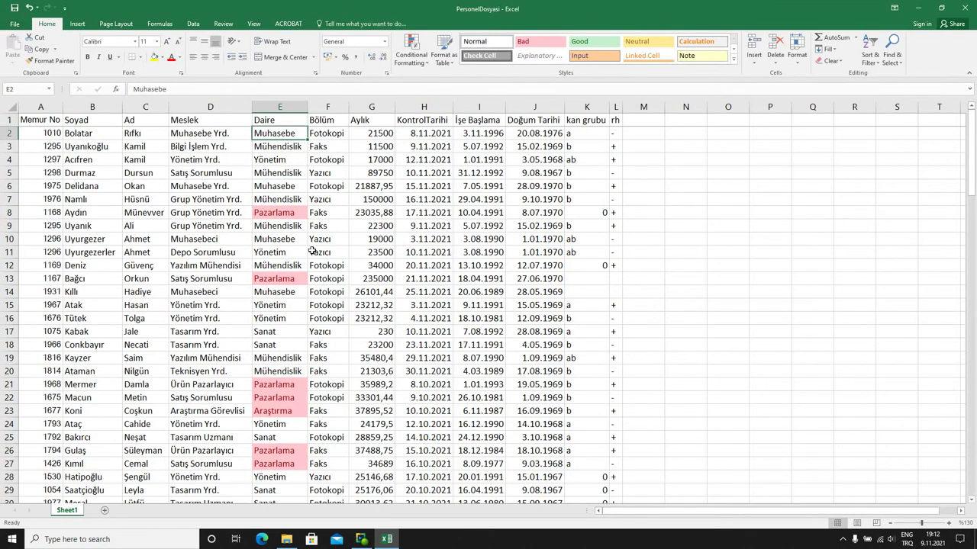
pyautogui.press('Left')
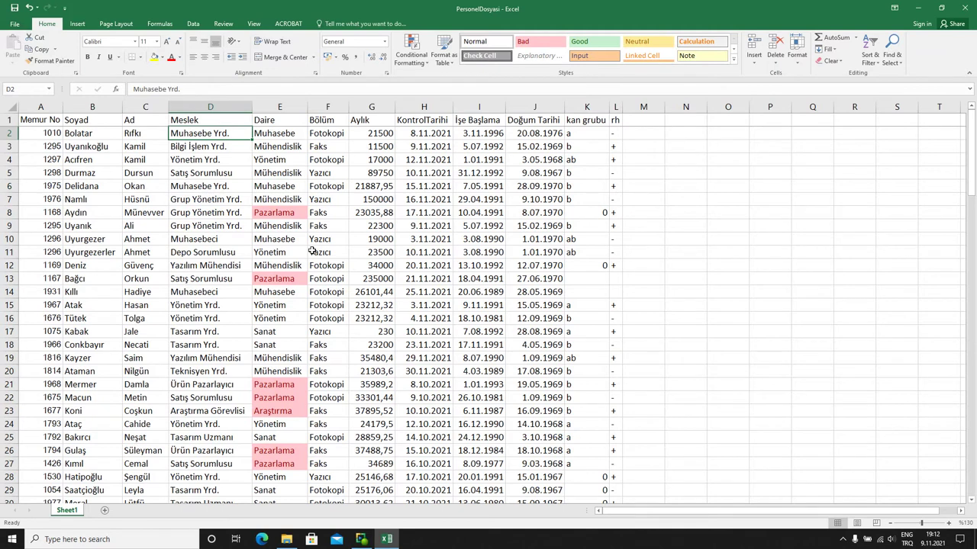
# Step: Select the Meslek column data from D2 to D122
pyautogui.press('Down')
pyautogui.press('Down')
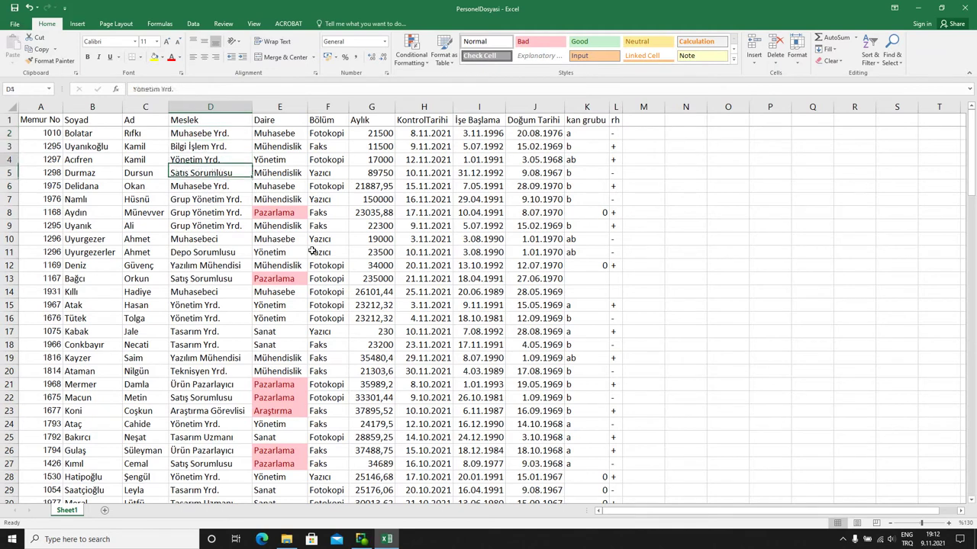
pyautogui.press('Up')
pyautogui.press('Up')
pyautogui.hotkey('ctrl', 'shift', 'Down')
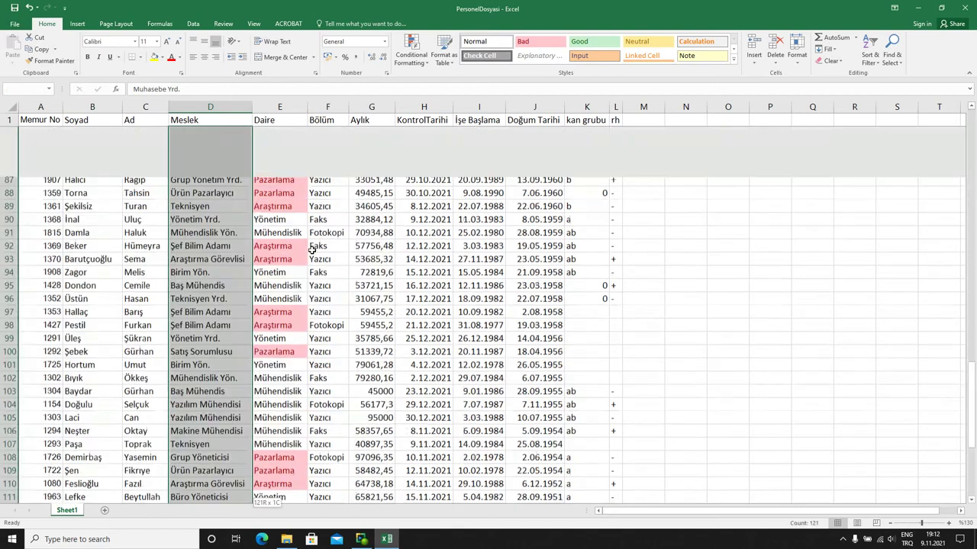
pyautogui.scroll(10, 284, 277)
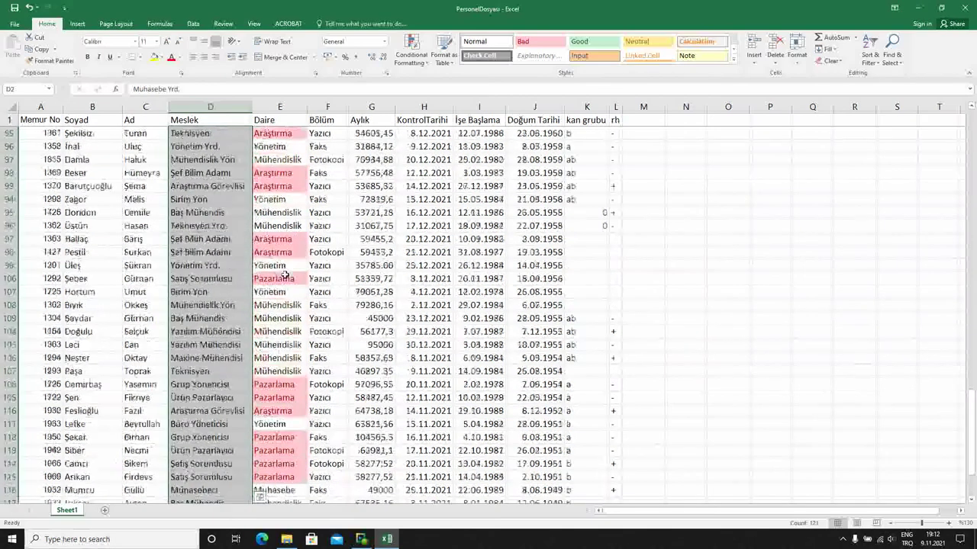
pyautogui.scroll(10, 267, 290)
pyautogui.scroll(11, 244, 301)
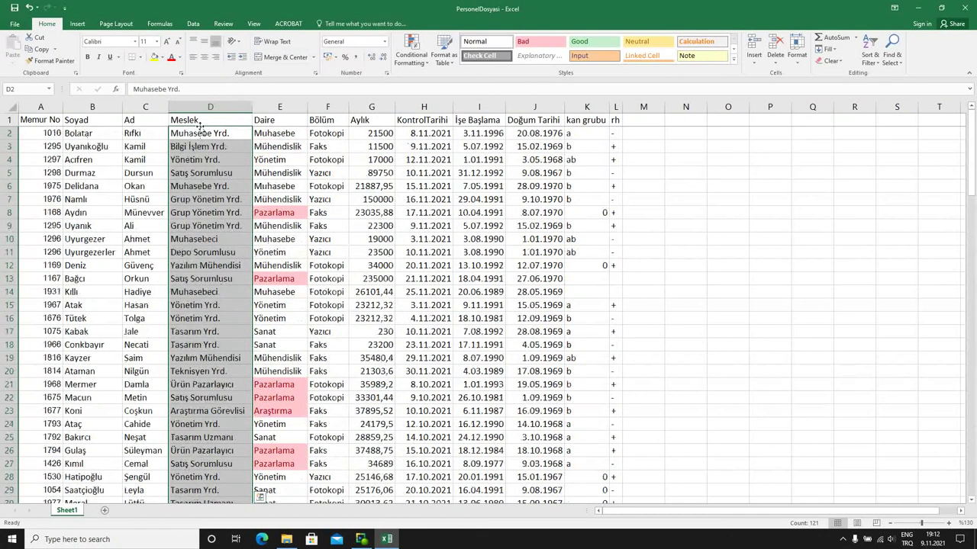
# Step: Highlight Unique values in the selection with green fill and dark green text
pyautogui.click(412, 55)
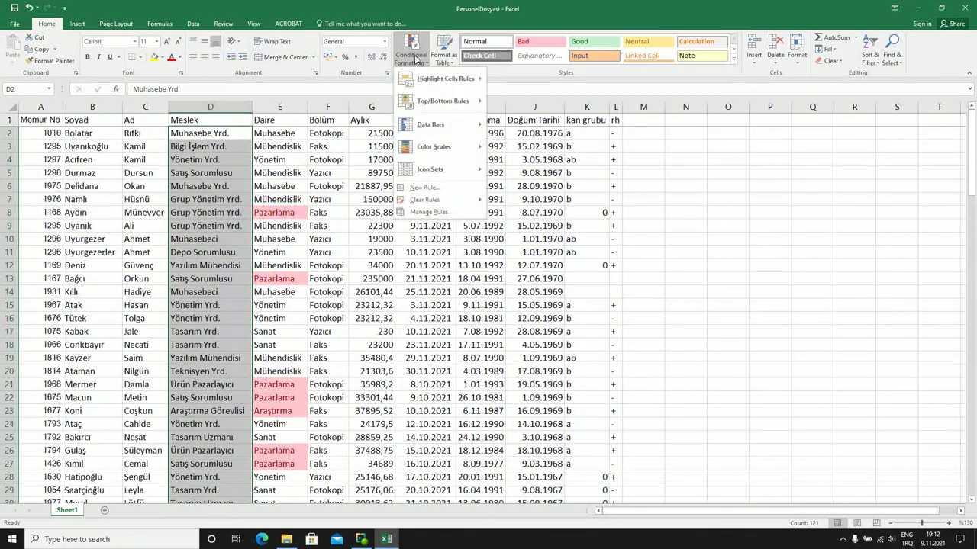
pyautogui.moveTo(445, 79)
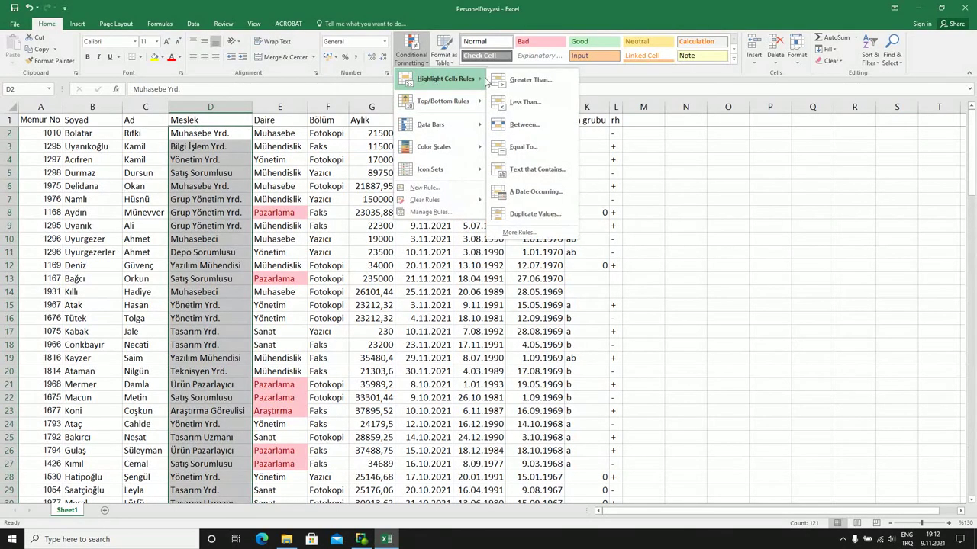
pyautogui.click(544, 216)
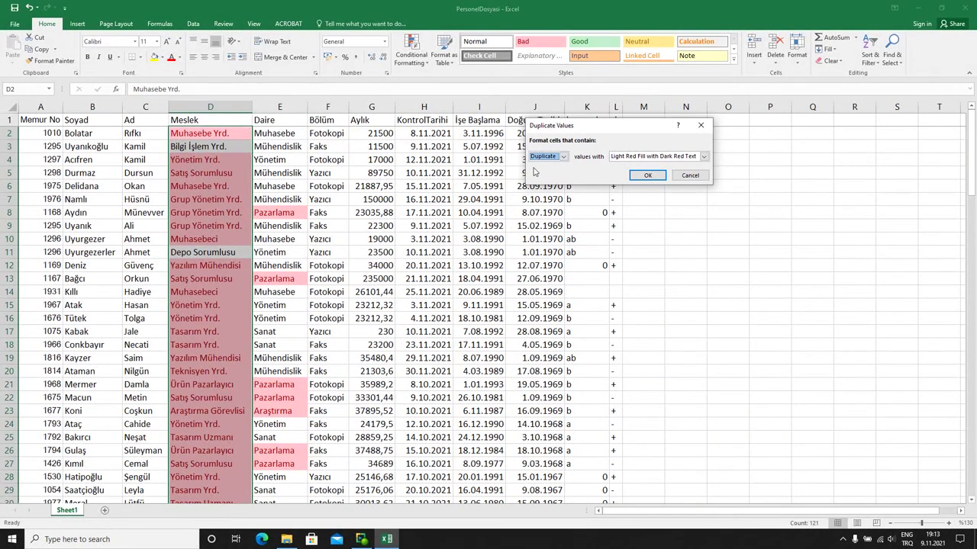
pyautogui.click(563, 156)
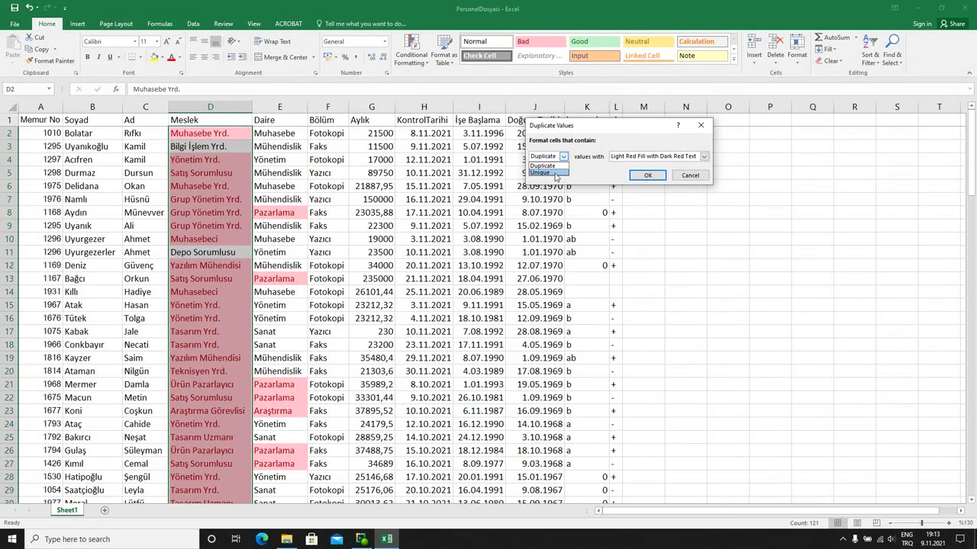
pyautogui.click(540, 172)
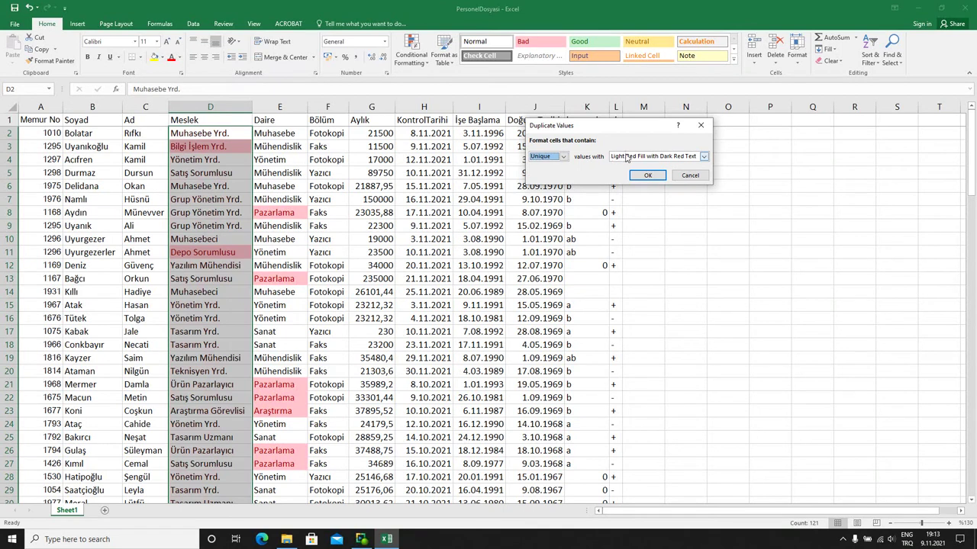
pyautogui.click(704, 157)
pyautogui.click(630, 180)
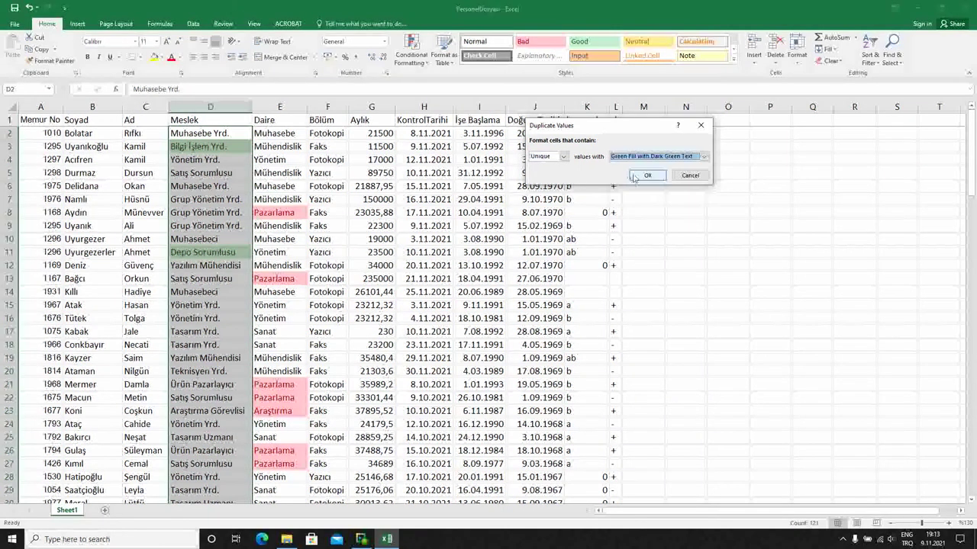
pyautogui.click(640, 174)
pyautogui.click(217, 211)
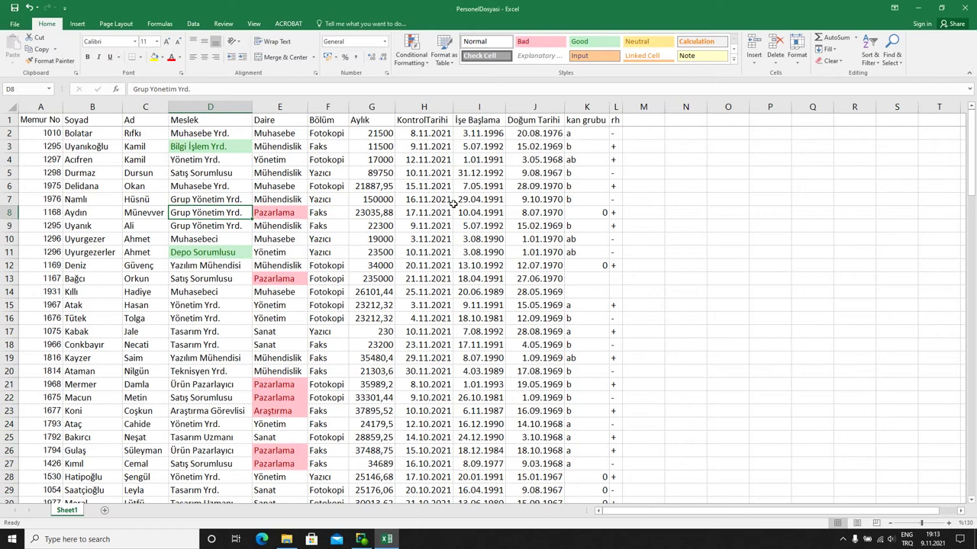
# Step: Set D8 to Lojistik Sorumlusu and replace Yönetim Yrd. in D16 with Depo Sorumlusu
pyautogui.write('L')
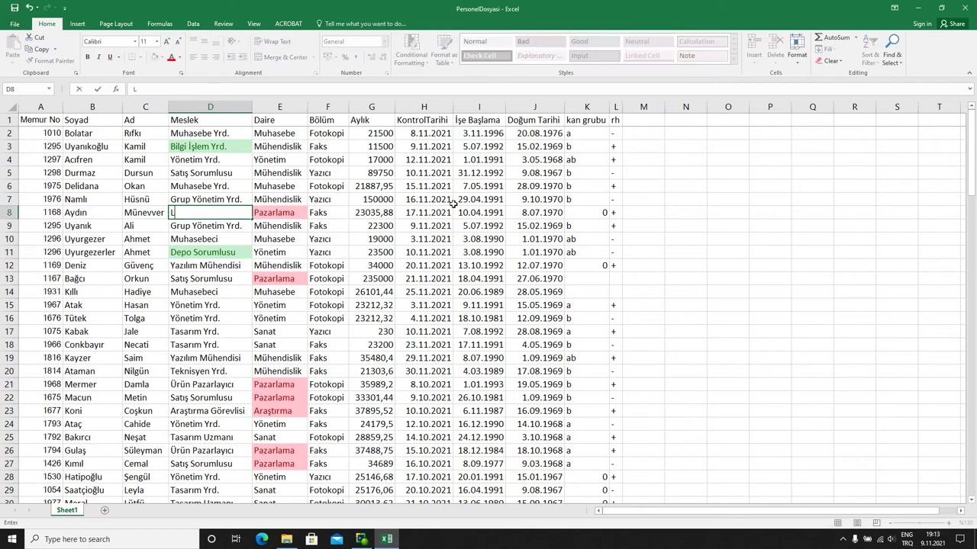
pyautogui.write('ojistik So')
pyautogui.write('rumlusu')
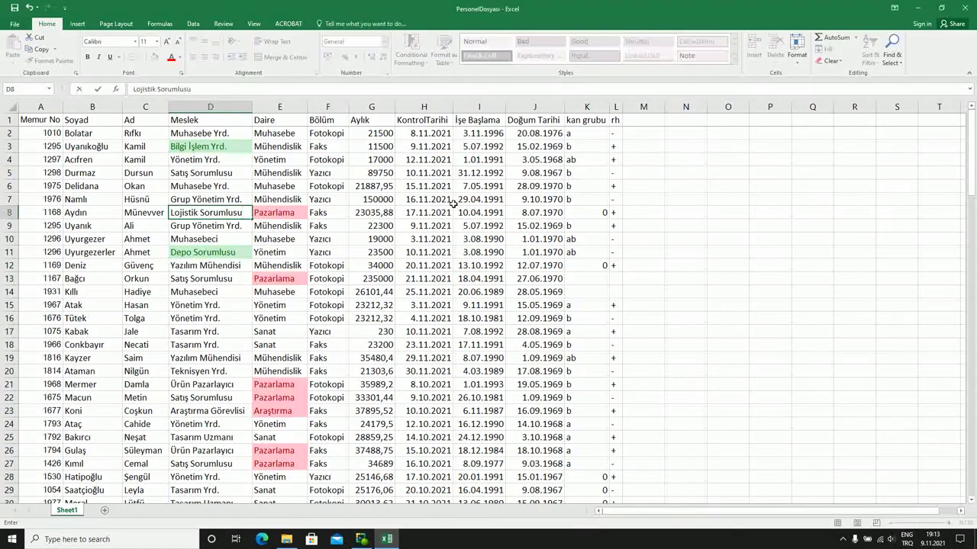
pyautogui.press('Return')
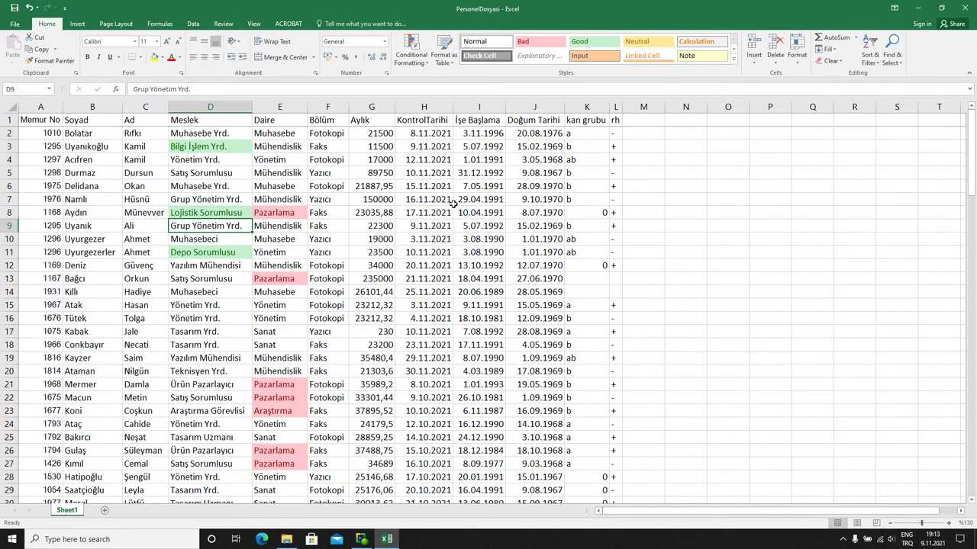
pyautogui.press('Down')
pyautogui.press('Down')
pyautogui.press('Down')
pyautogui.press('Down')
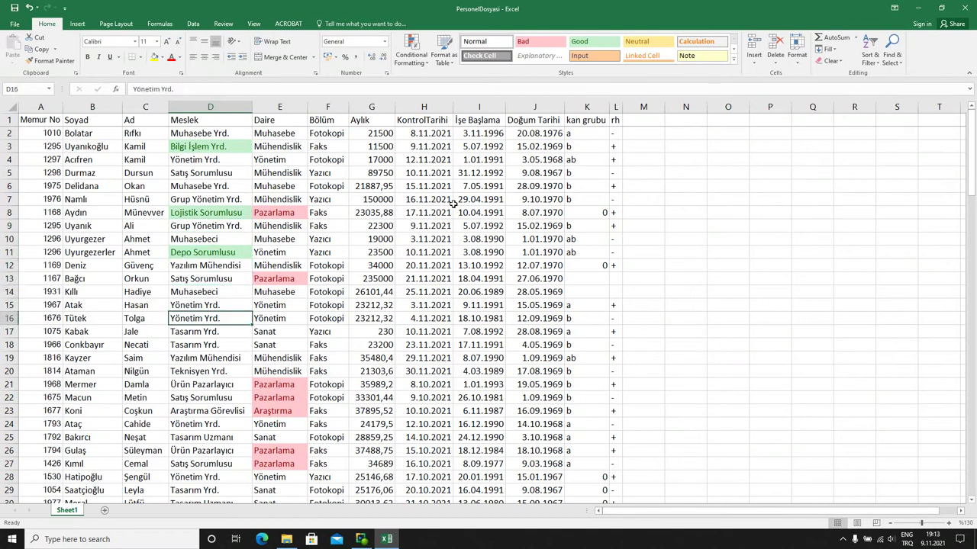
pyautogui.press('Delete')
pyautogui.write('Depo Sorumlusu')
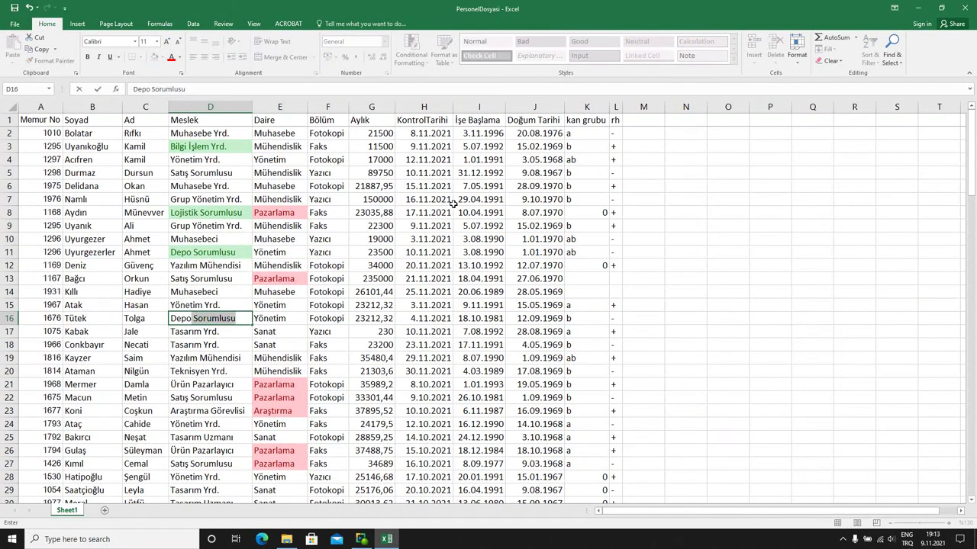
pyautogui.press('Return')
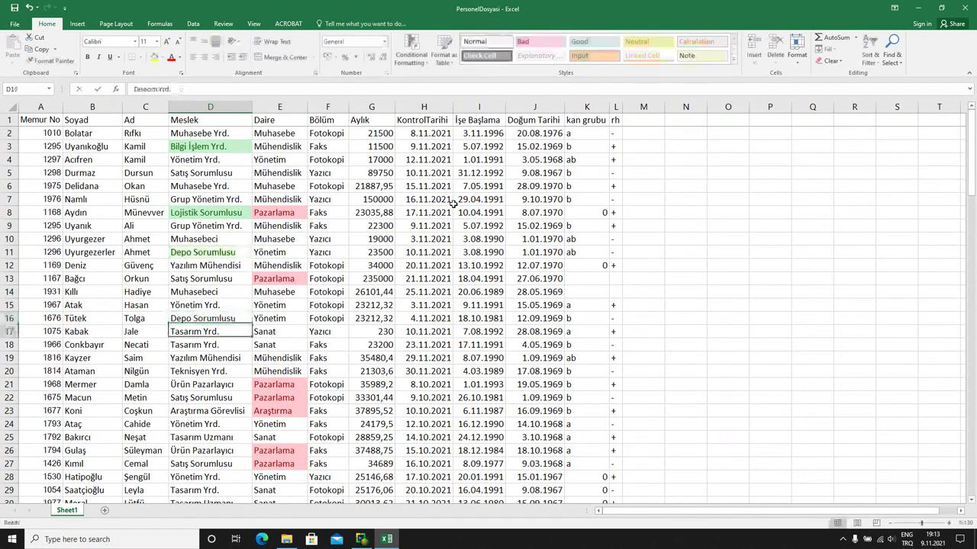
# Step: Undo and re-enter Depo Sorumlusu in D16, then select D2:D122
pyautogui.hotkey('ctrl', 'z')
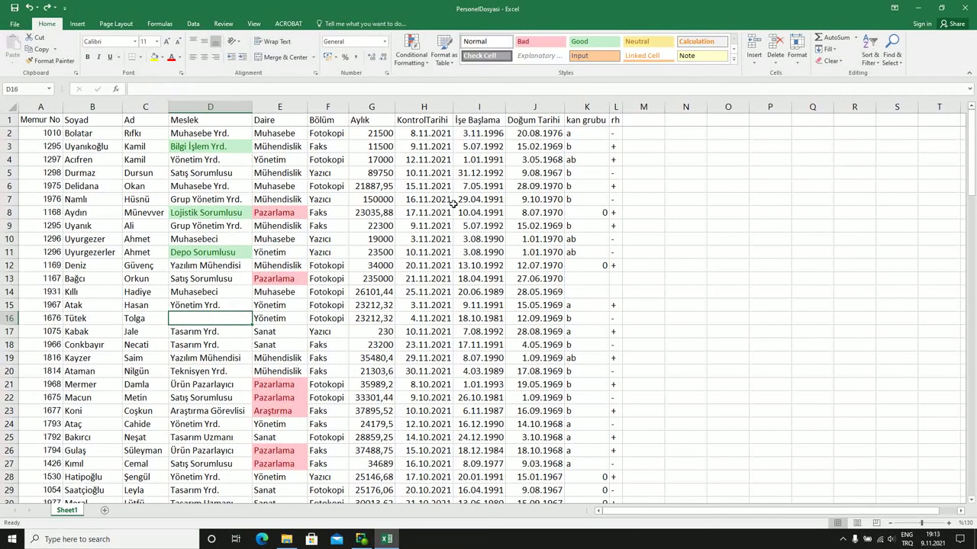
pyautogui.write('Depo Sorumlusu')
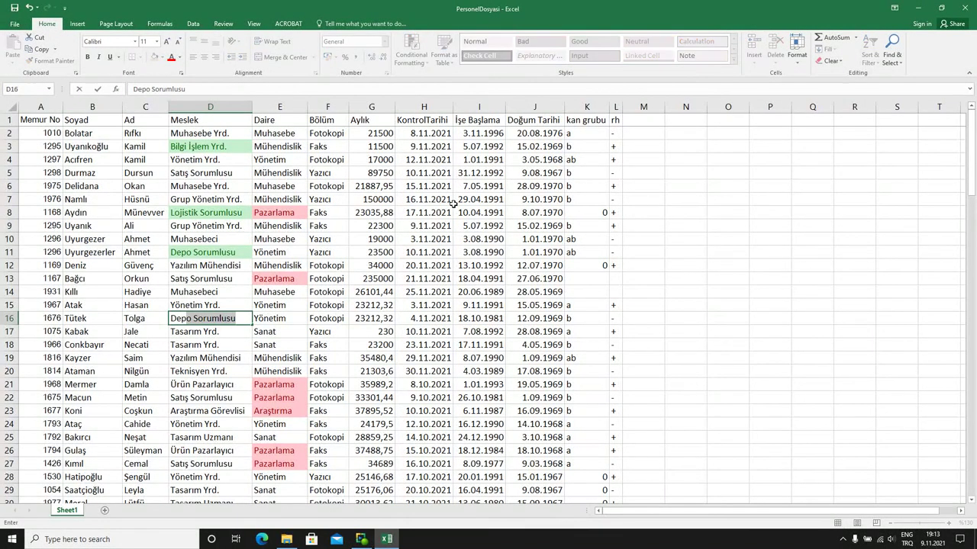
pyautogui.press('Return')
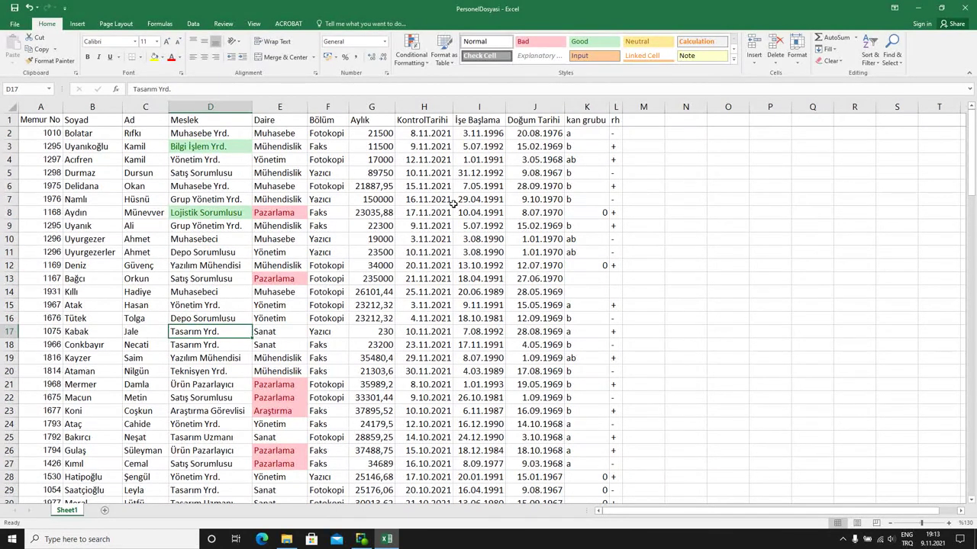
pyautogui.hotkey('ctrl', 'Up')
pyautogui.press('Down')
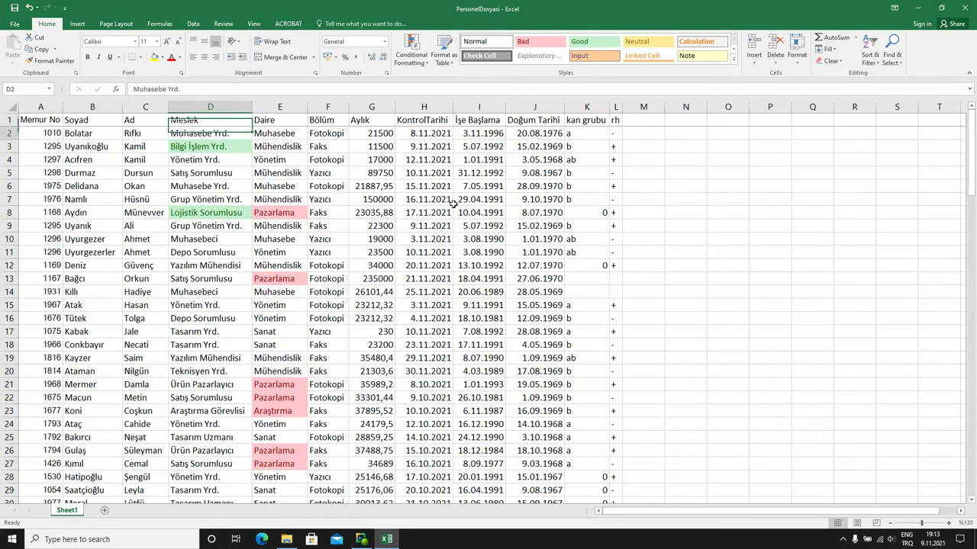
pyautogui.hotkey('ctrl', 'shift', 'Down')
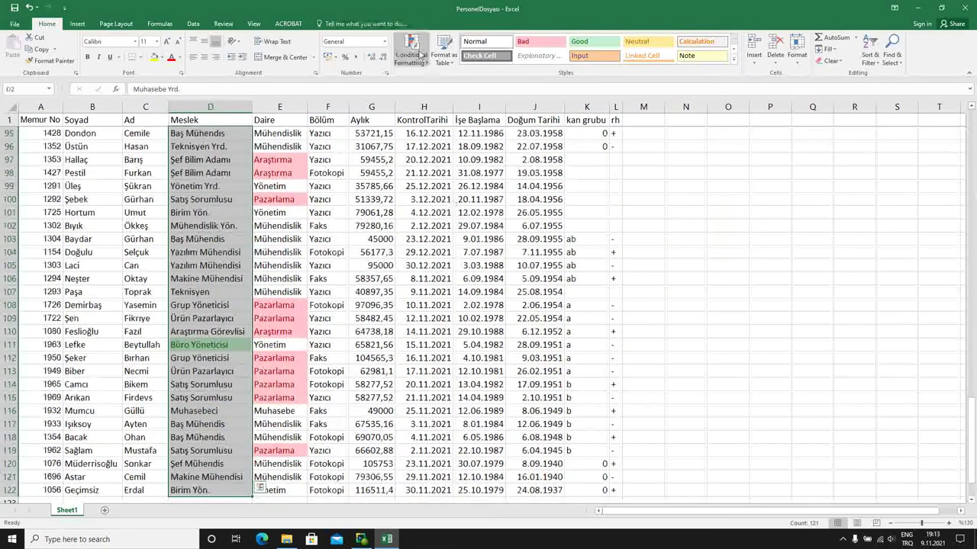
pyautogui.click(422, 60)
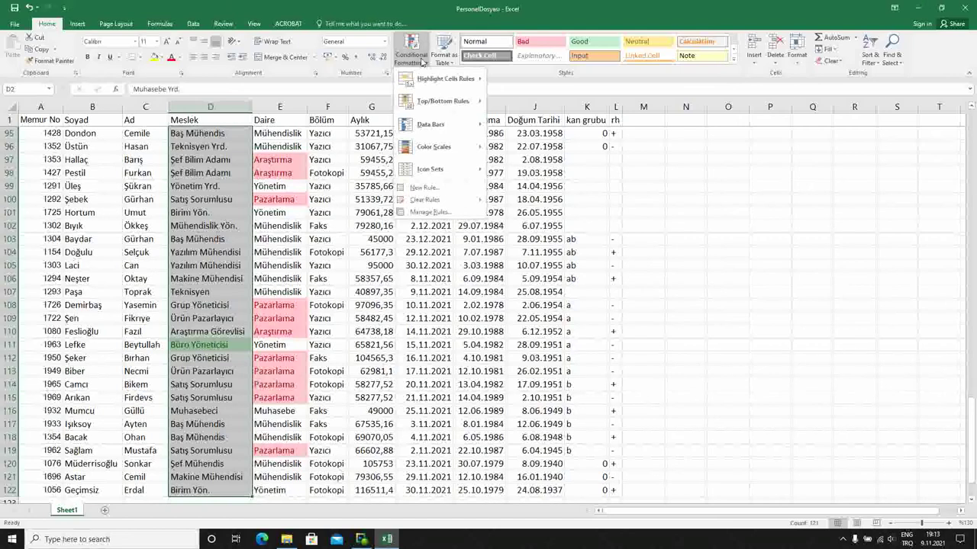
pyautogui.moveTo(445, 79)
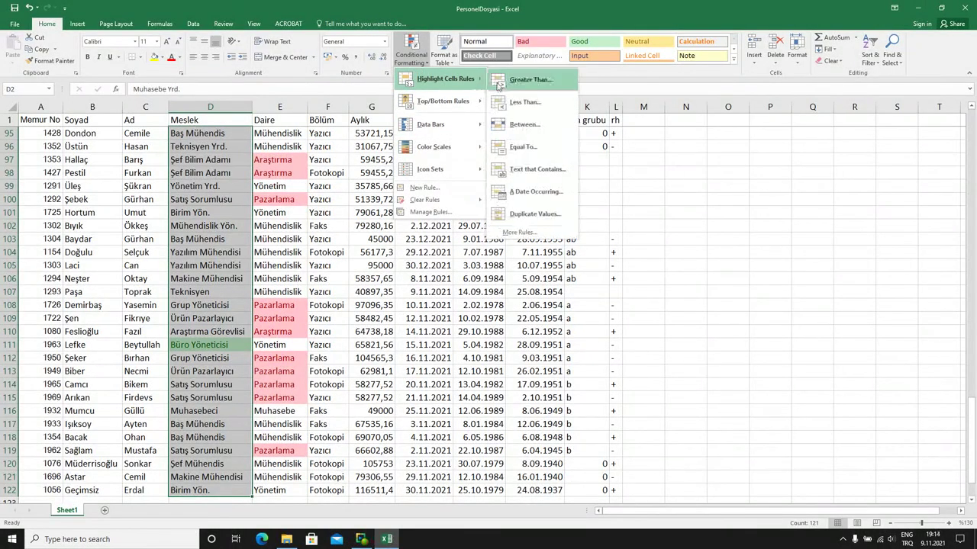
pyautogui.click(537, 215)
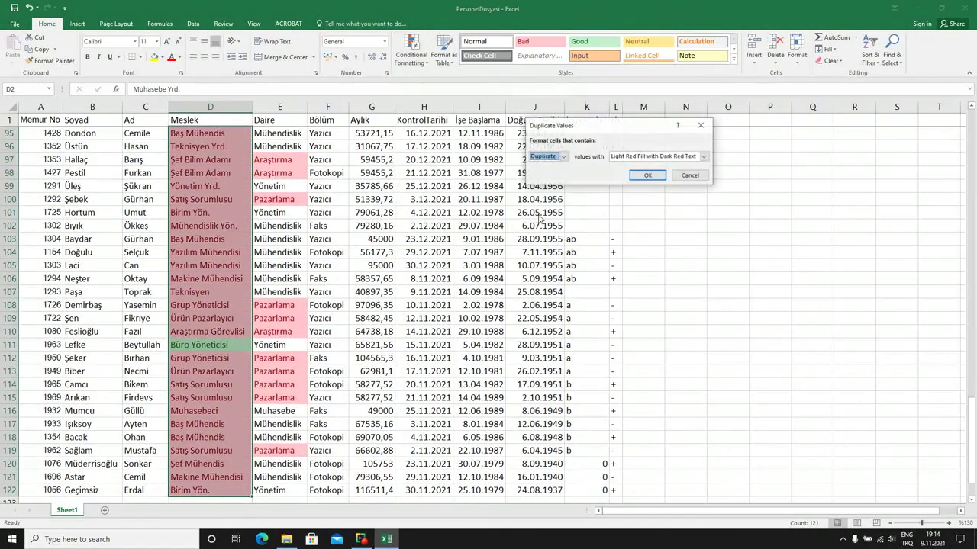
pyautogui.click(550, 157)
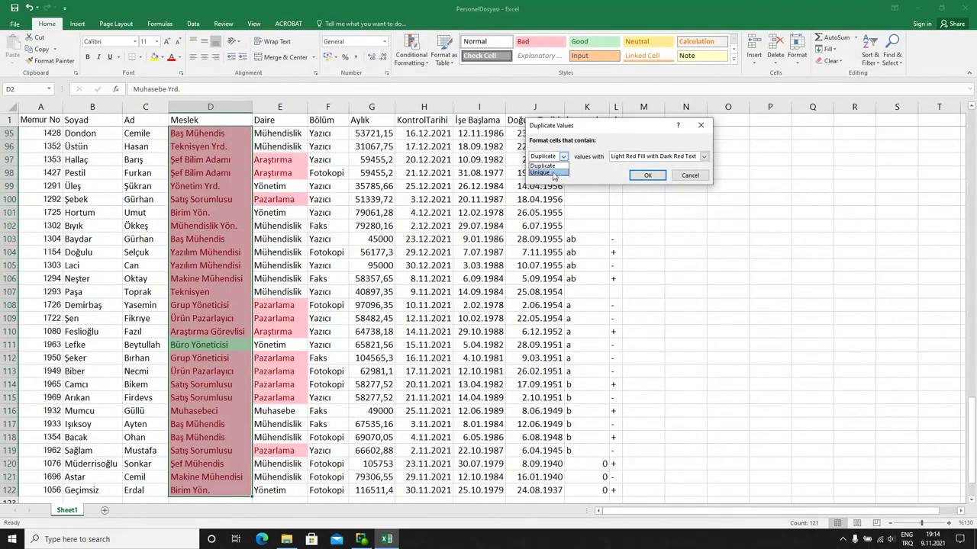
pyautogui.click(554, 173)
pyautogui.click(633, 156)
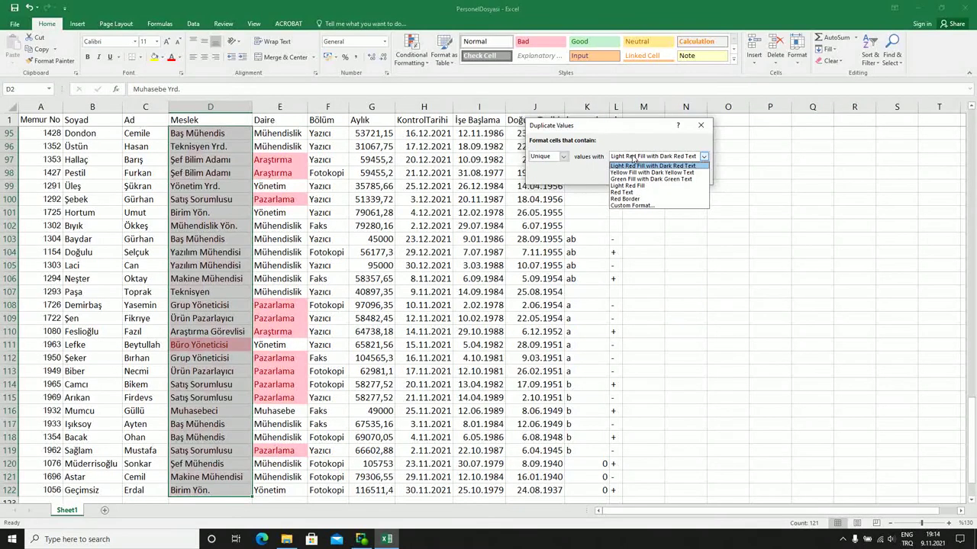
pyautogui.click(647, 143)
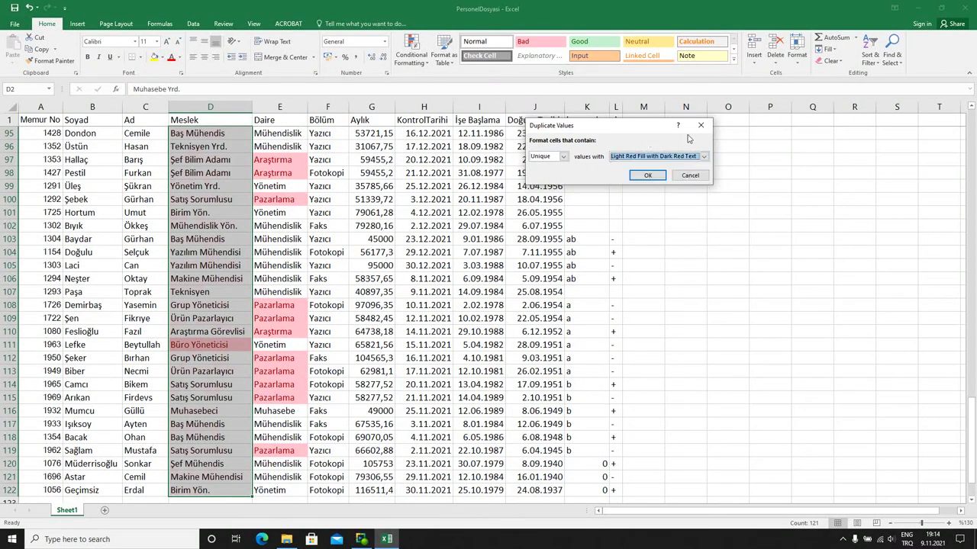
pyautogui.click(691, 175)
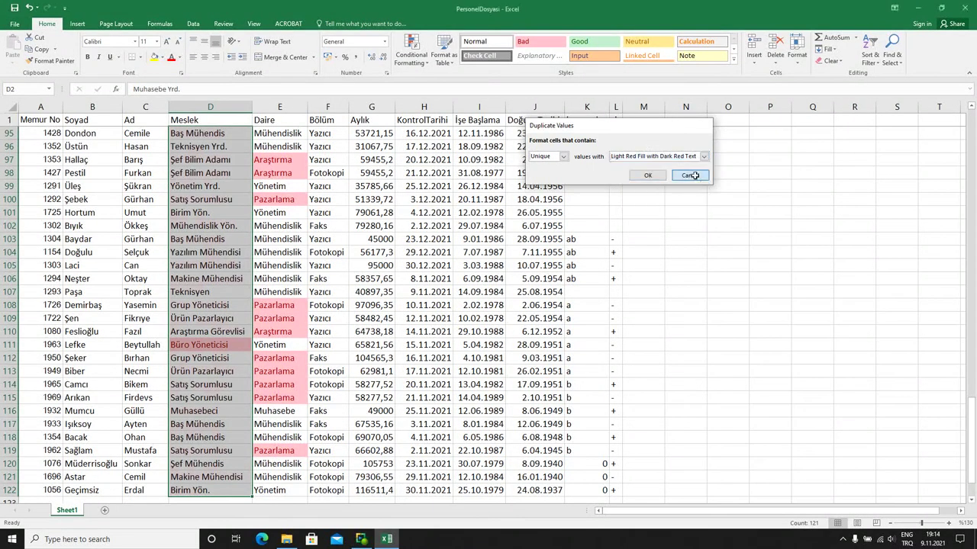
pyautogui.click(410, 55)
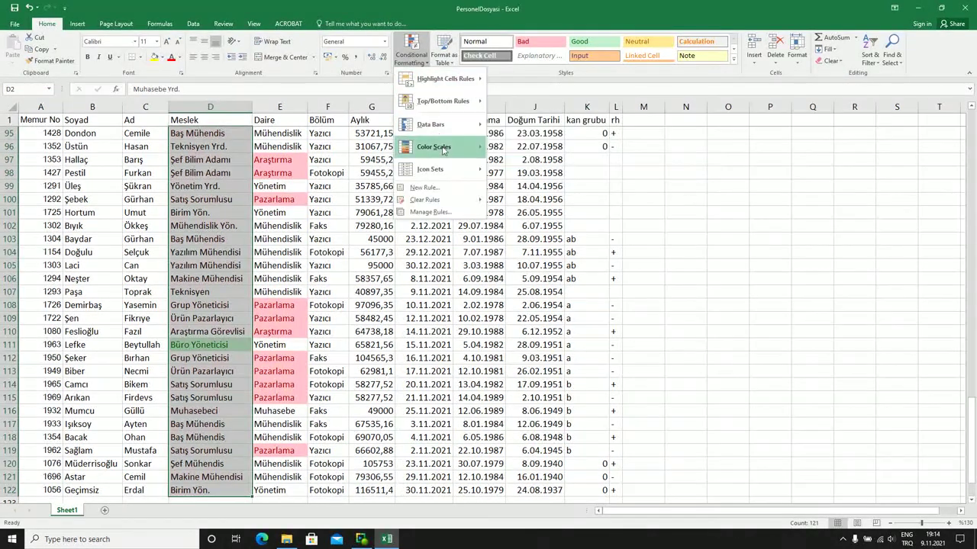
pyautogui.moveTo(435, 200)
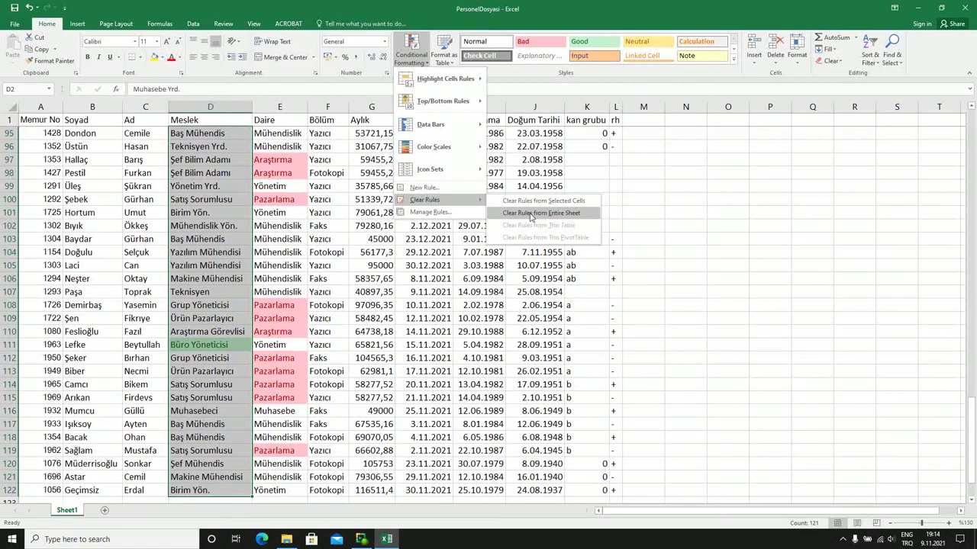
# Step: Apply Clear Rules from Entire Sheet, then deselect column D
pyautogui.click(531, 215)
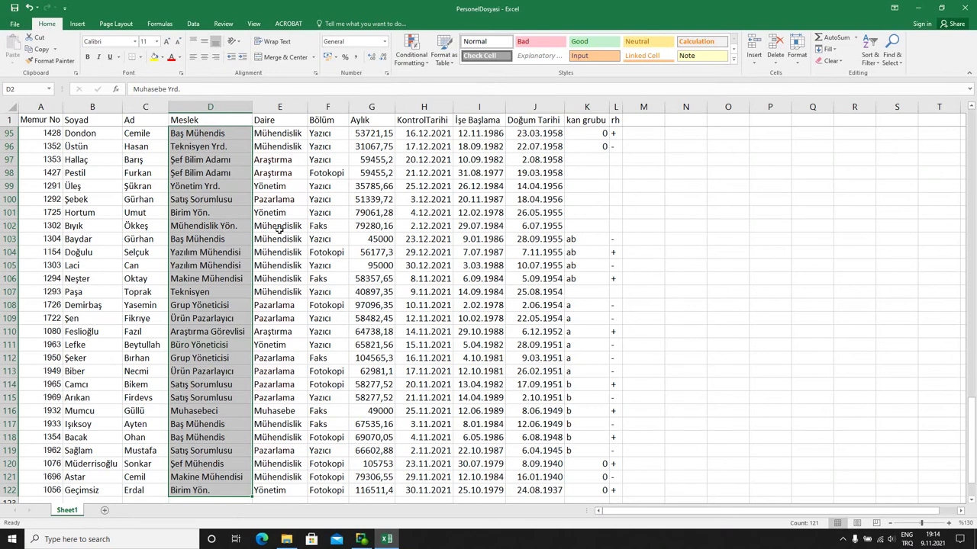
pyautogui.click(279, 229)
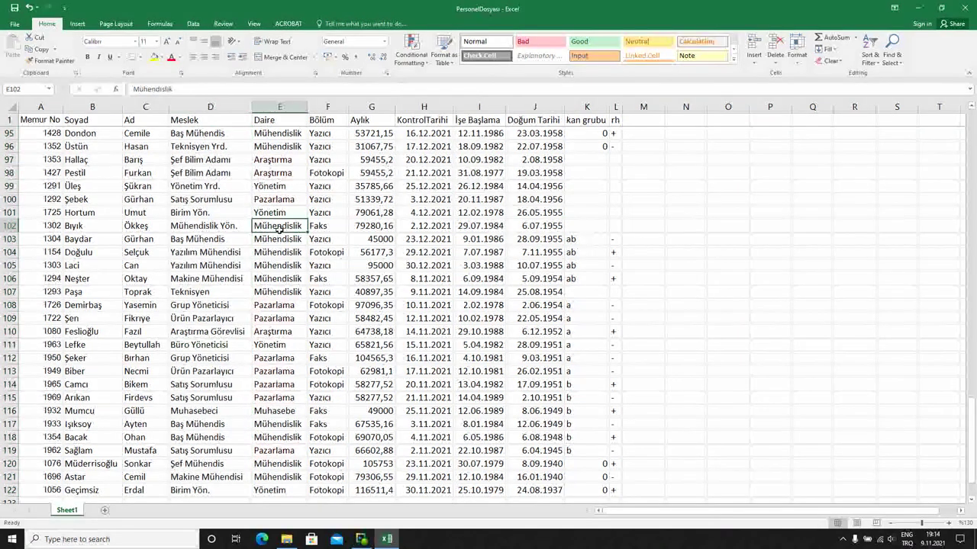
# Step: From the top of the sheet, select the Aylık column range G2:G122
pyautogui.hotkey('ctrl', 'Up')
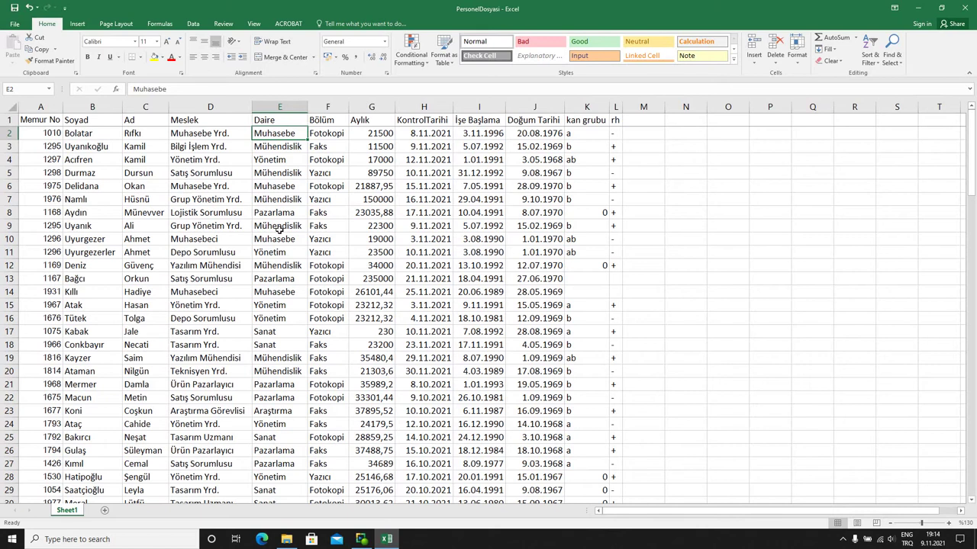
pyautogui.press('Right')
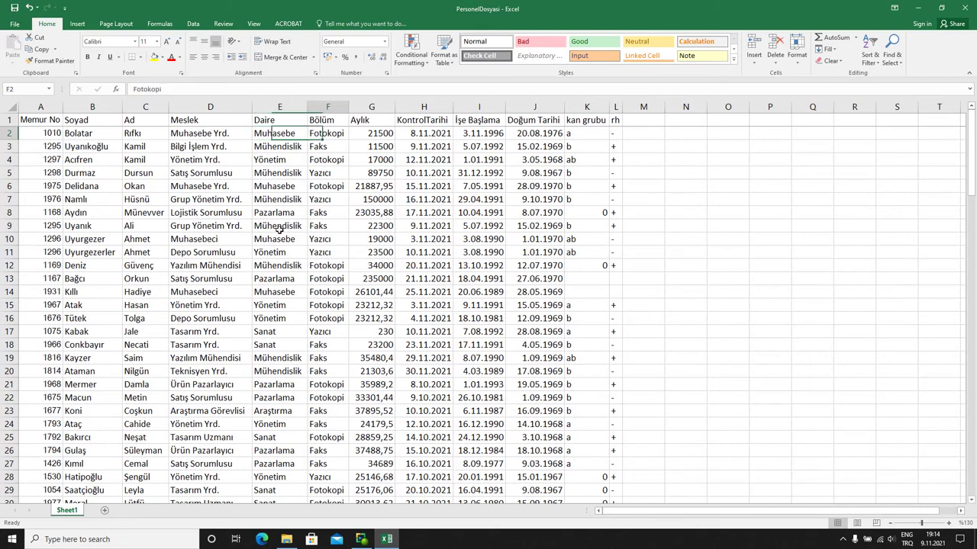
pyautogui.press('Right')
pyautogui.hotkey('ctrl', 'shift', 'Down')
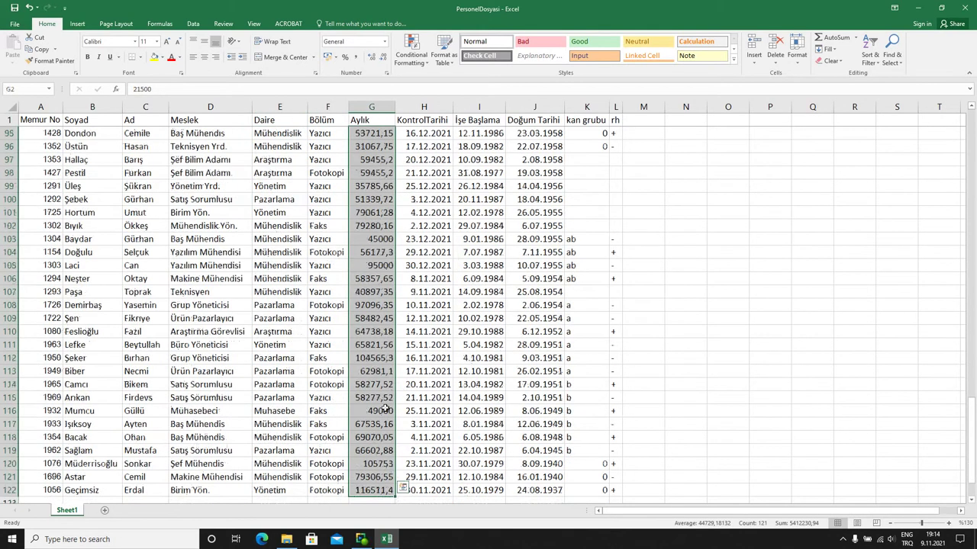
# Step: Open the Conditional Formatting menu and close it without adding a rule
pyautogui.click(411, 54)
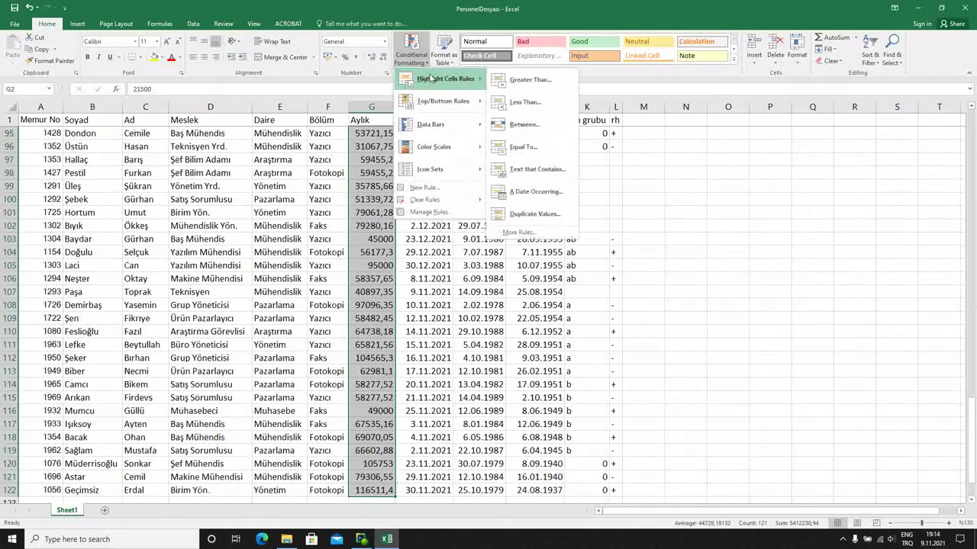
pyautogui.moveTo(444, 78)
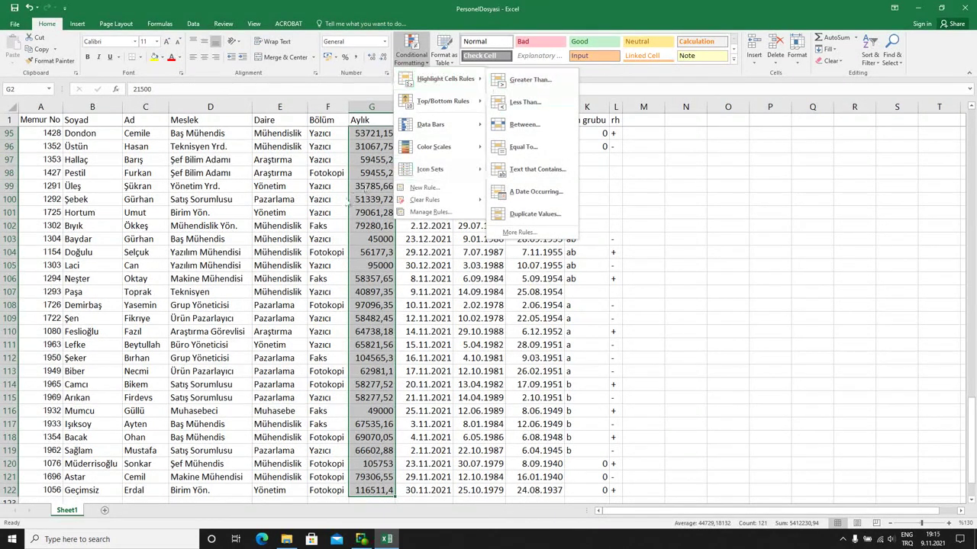
pyautogui.click(347, 202)
pyautogui.click(322, 200)
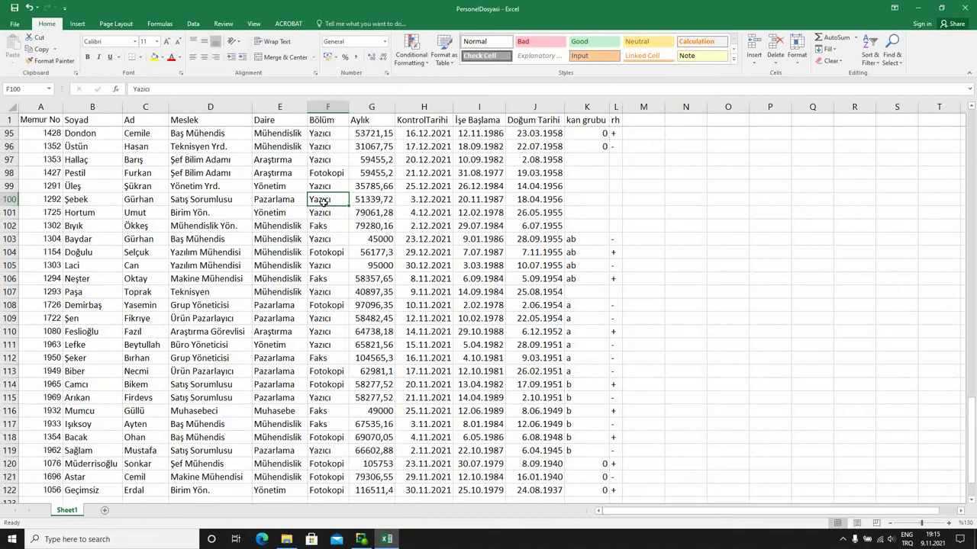
# Step: Browse the Aylık salaries and select the whole of row 6
pyautogui.hotkey('ctrl', 'Up')
pyautogui.press('Right')
pyautogui.press('Down')
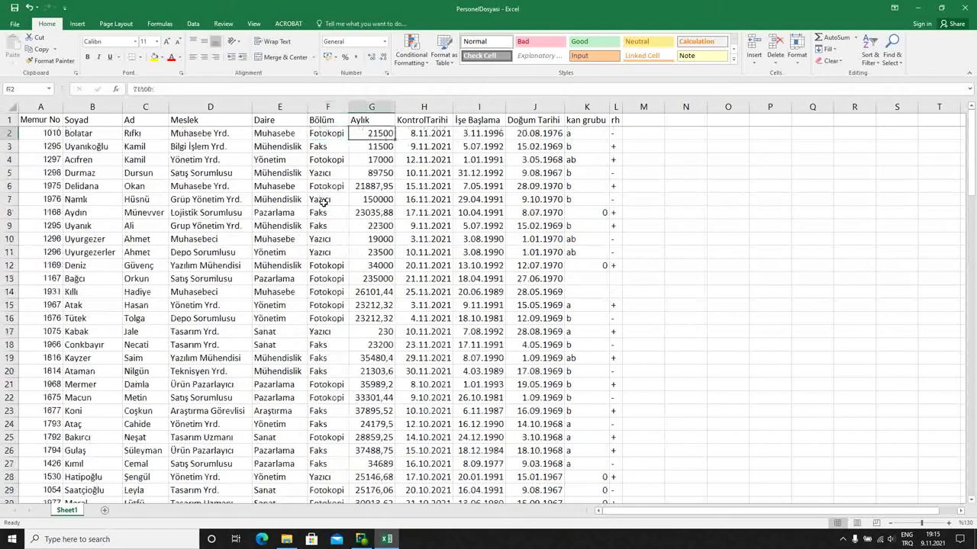
pyautogui.press('Down')
pyautogui.press('Down')
pyautogui.press('Down')
pyautogui.press('Down')
pyautogui.press('Down')
pyautogui.press('Up')
pyautogui.hotkey('shift', 'space')
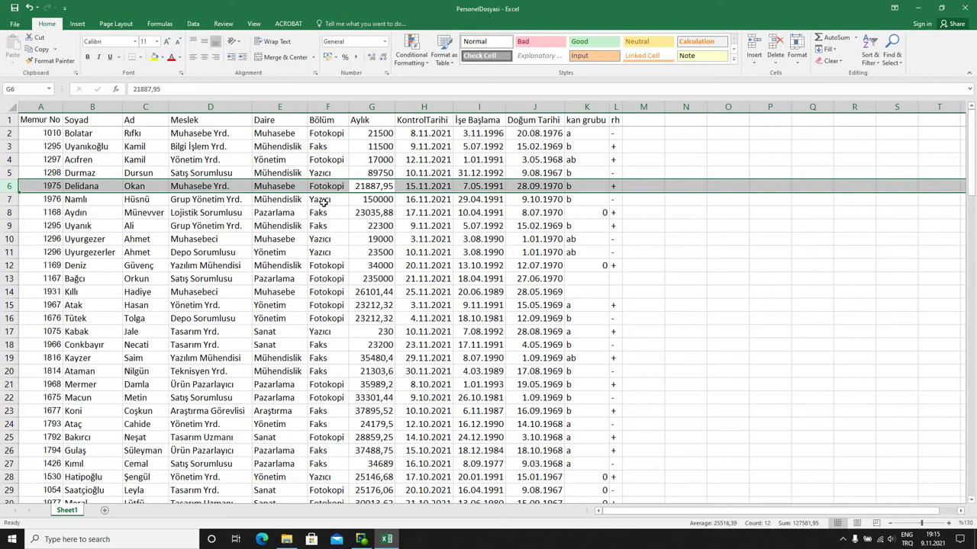
# Step: Drop the row selection and move around the Meslek column up to D1
pyautogui.press('Up')
pyautogui.press('Up')
pyautogui.press('Up')
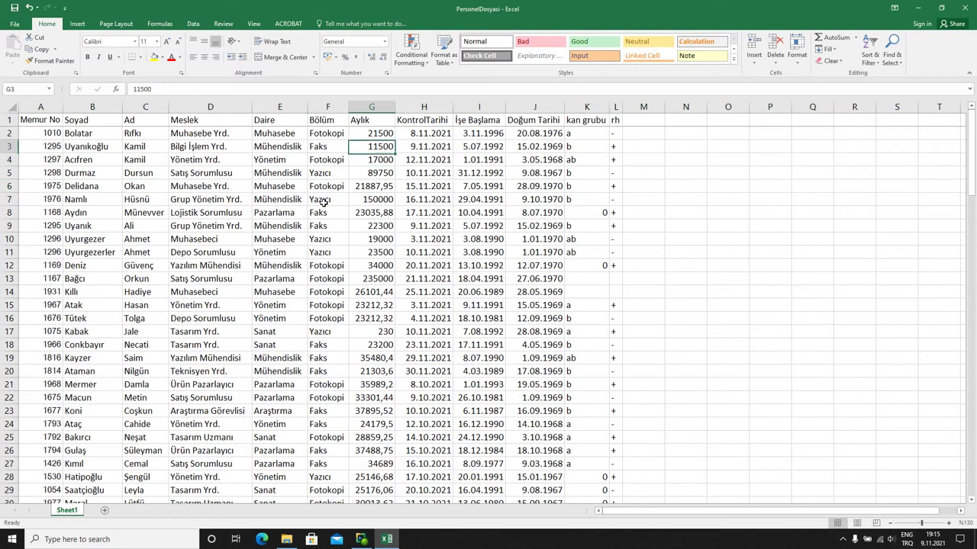
pyautogui.press('Up')
pyautogui.press('Left')
pyautogui.press('Left')
pyautogui.press('Left')
pyautogui.press('Down')
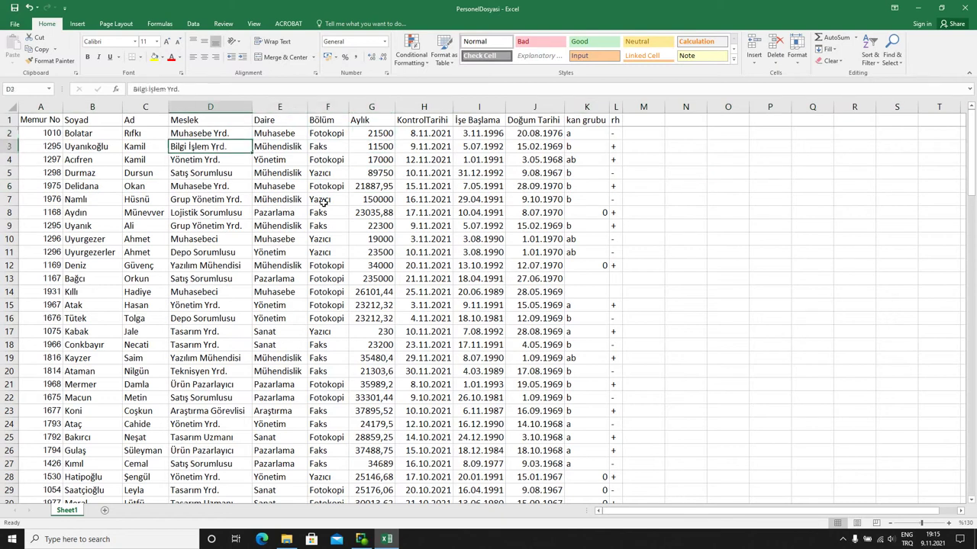
pyautogui.press('Down')
pyautogui.press('Down')
pyautogui.press('Down')
pyautogui.press('Down')
pyautogui.press('Down')
pyautogui.press('Up')
pyautogui.press('Up')
pyautogui.press('Up')
pyautogui.press('Up')
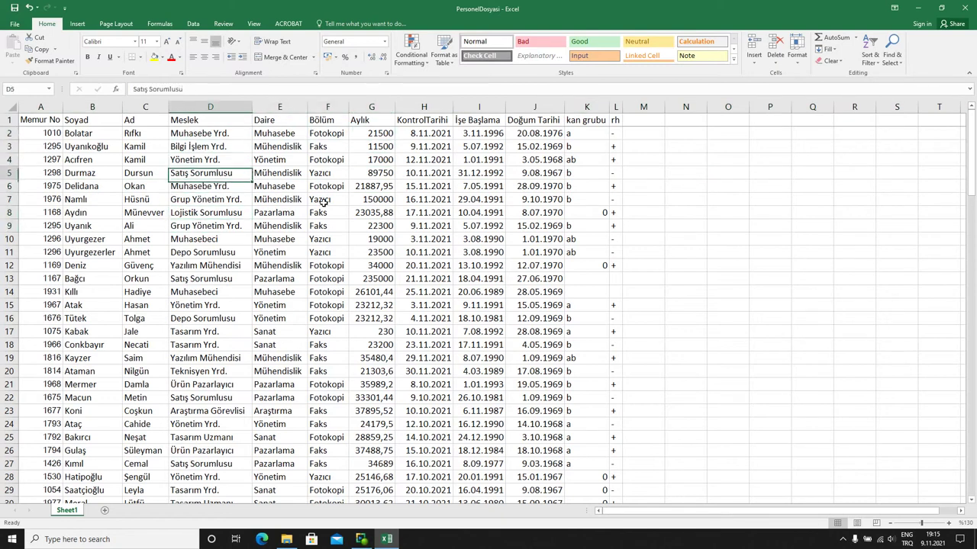
pyautogui.press('Up')
pyautogui.press('Up')
pyautogui.press('Up')
pyautogui.press('Up')
# Step: Go to A2 and select the first record across to column L
pyautogui.press('Down')
pyautogui.press('Down')
pyautogui.press('Up')
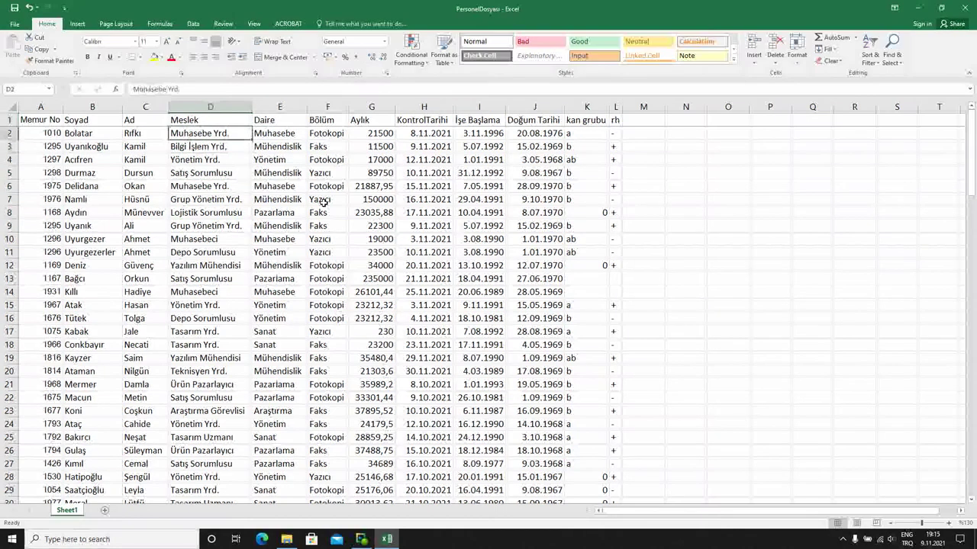
pyautogui.press('Left')
pyautogui.press('Left')
pyautogui.press('Left')
pyautogui.press('Down')
pyautogui.press('Down')
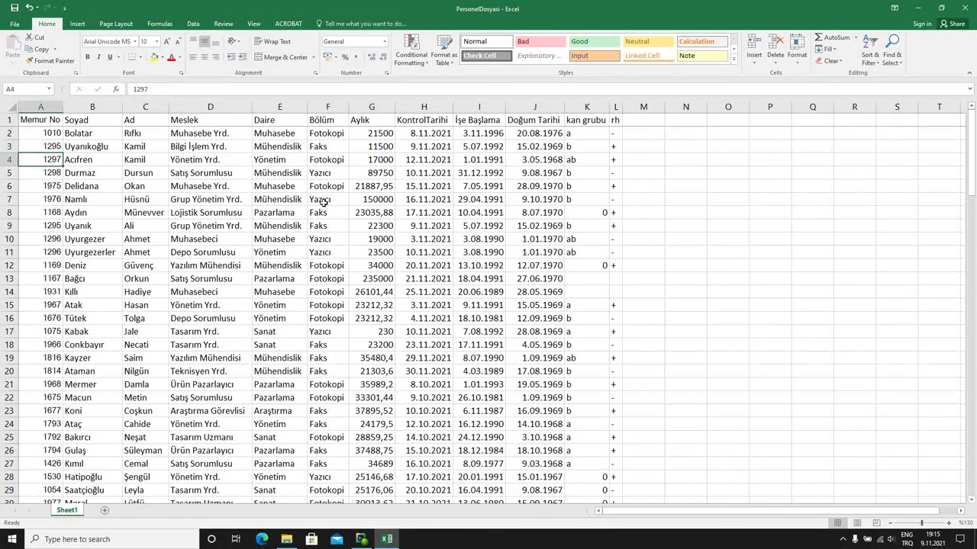
pyautogui.press('Right')
pyautogui.press('Right')
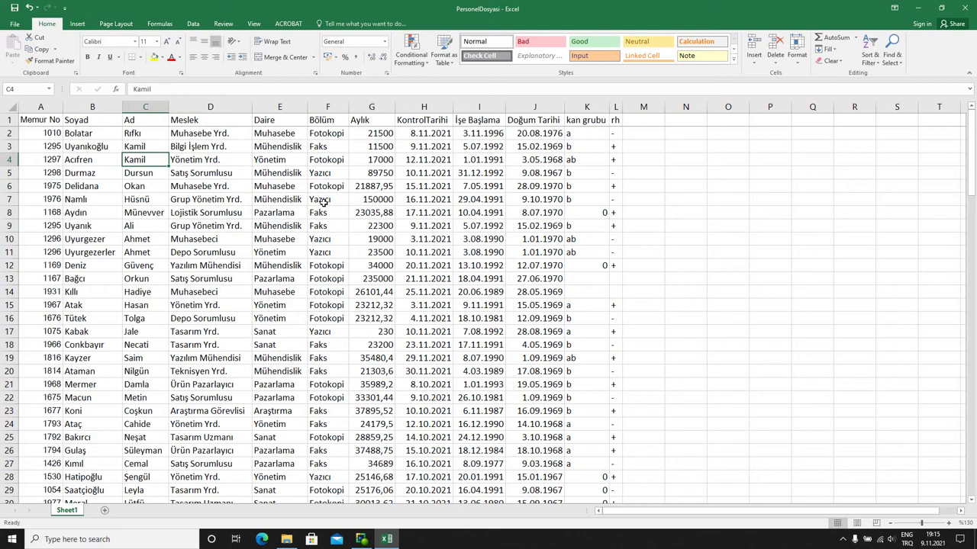
pyautogui.press('Up')
pyautogui.press('Up')
pyautogui.press('Left')
pyautogui.press('Left')
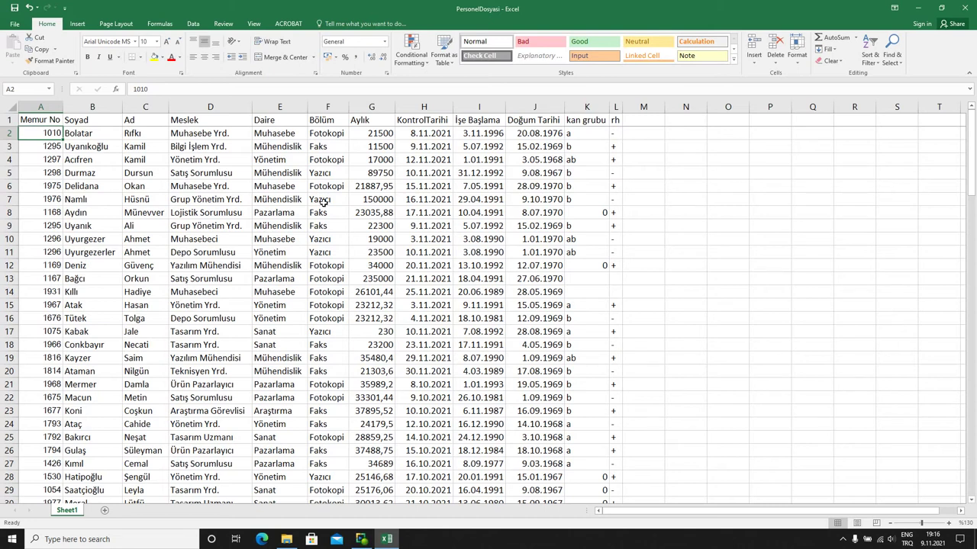
pyautogui.hotkey('ctrl', 'shift', 'Right')
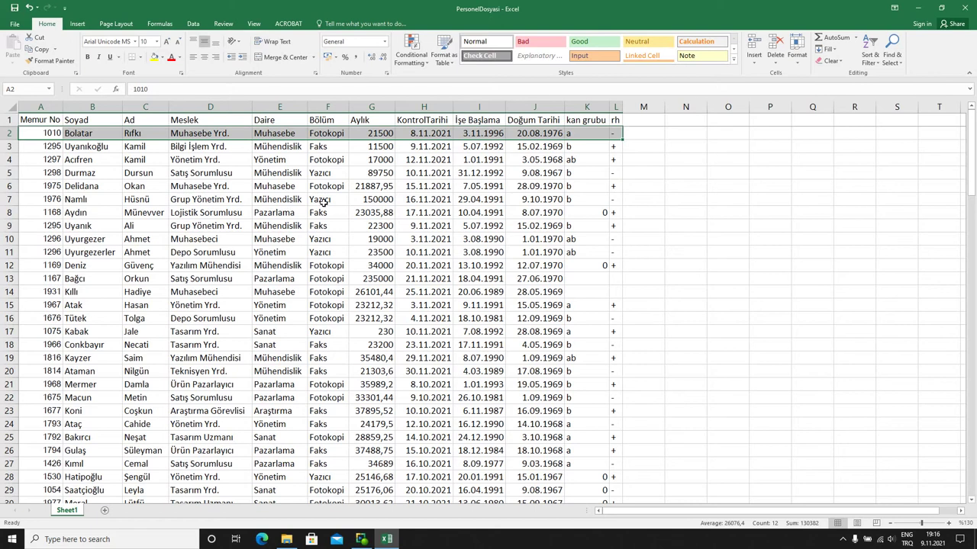
# Step: Extend the selection to A2:L122 and choose Conditional Formatting > New Rule
pyautogui.hotkey('ctrl', 'shift', 'Down')
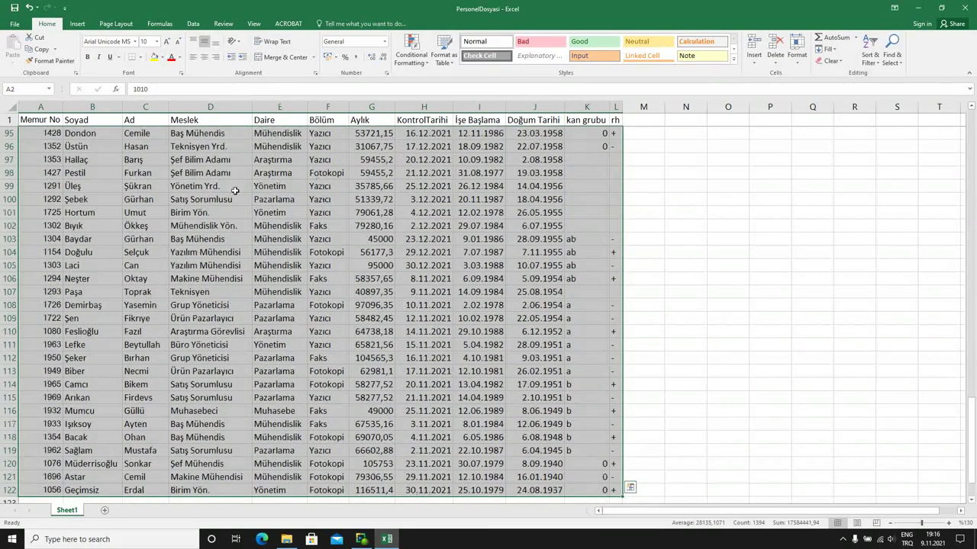
pyautogui.scroll(8, 305, 229)
pyautogui.scroll(8, 302, 244)
pyautogui.scroll(14, 301, 251)
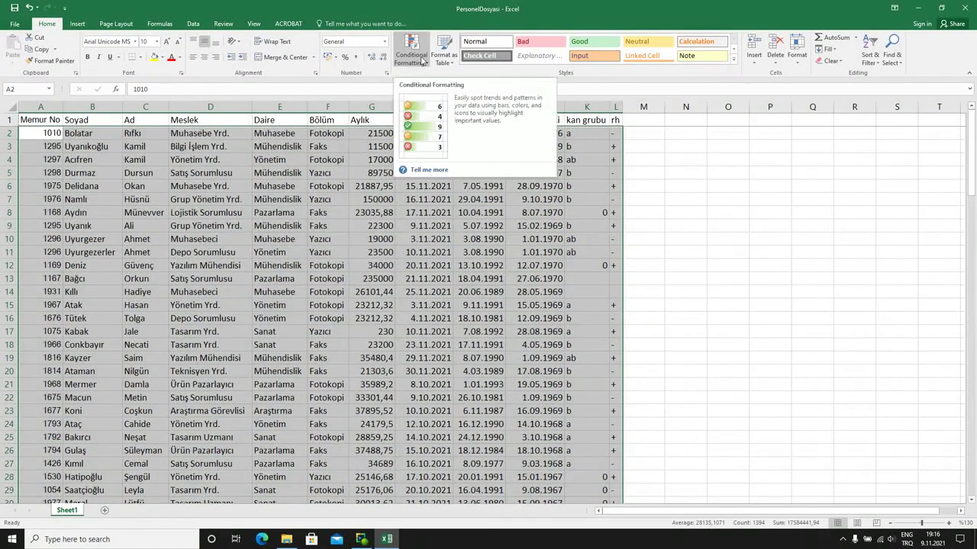
pyautogui.click(421, 61)
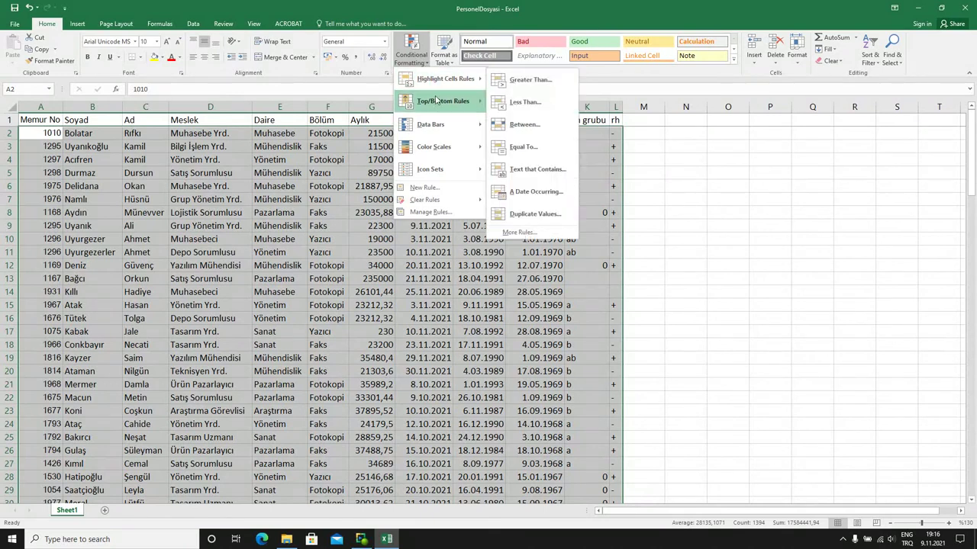
pyautogui.moveTo(433, 147)
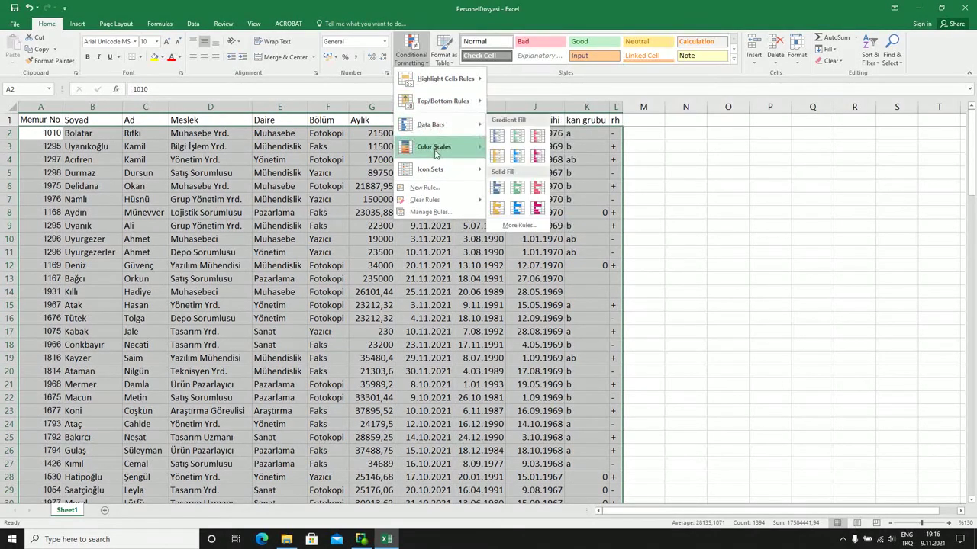
pyautogui.moveTo(430, 169)
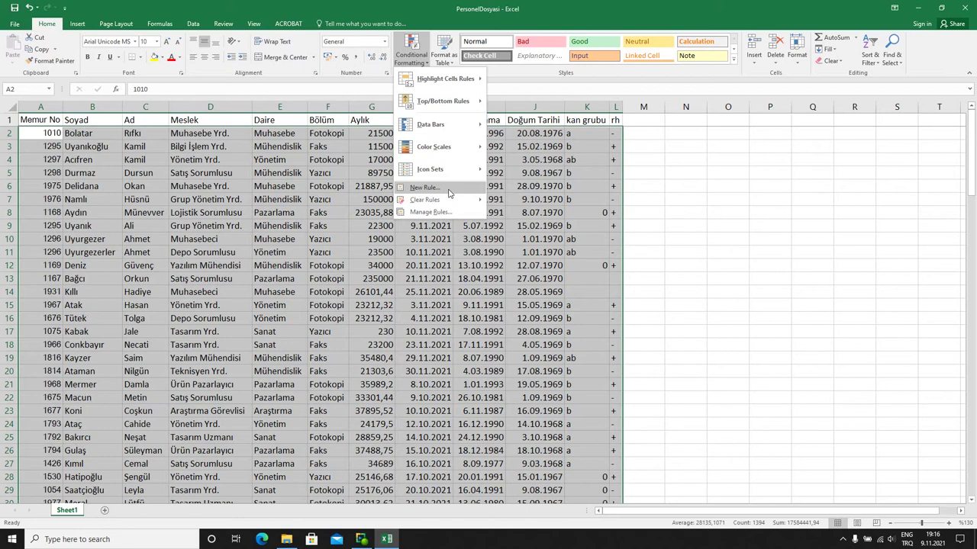
pyautogui.click(449, 193)
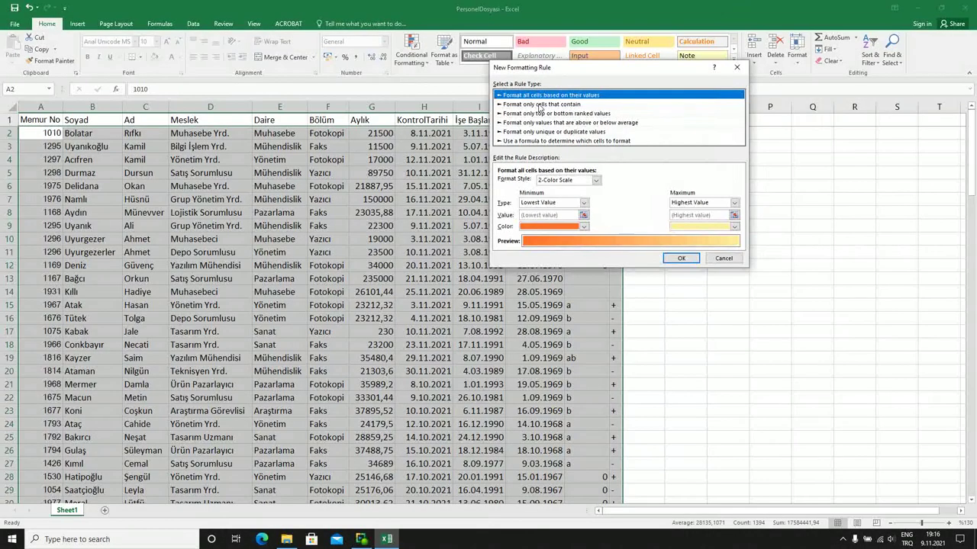
# Step: Preview the rule types, then choose 'Use a formula to determine which cells to format'
pyautogui.click(541, 105)
pyautogui.click(539, 114)
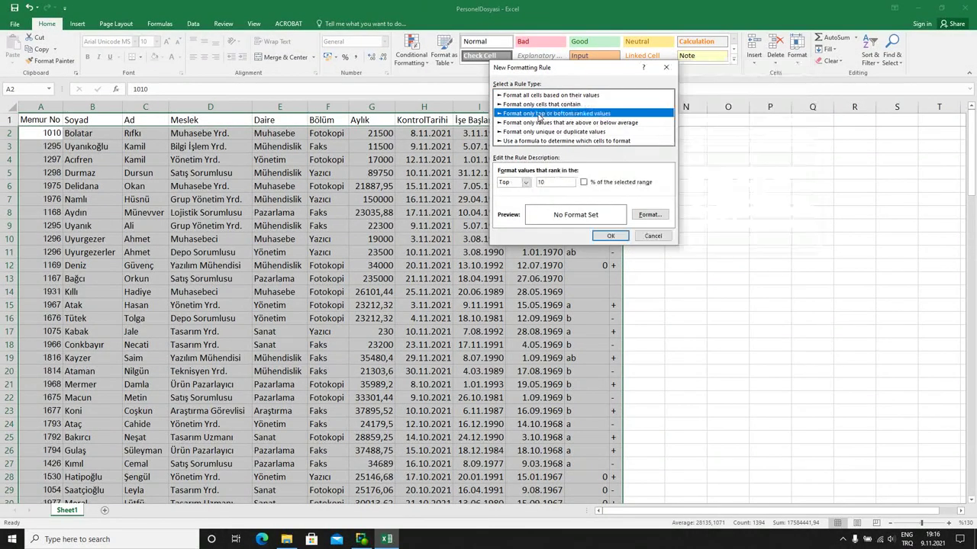
pyautogui.click(535, 123)
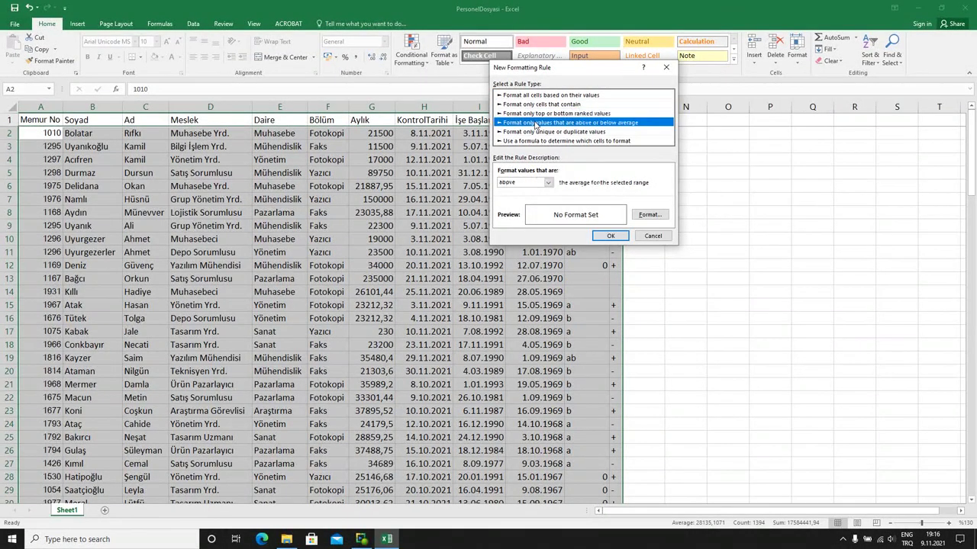
pyautogui.click(532, 133)
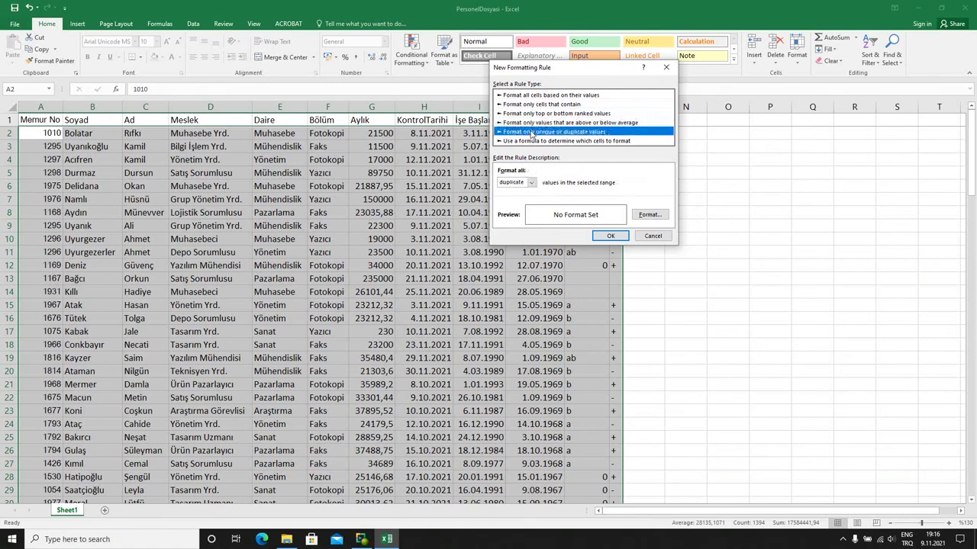
pyautogui.click(533, 142)
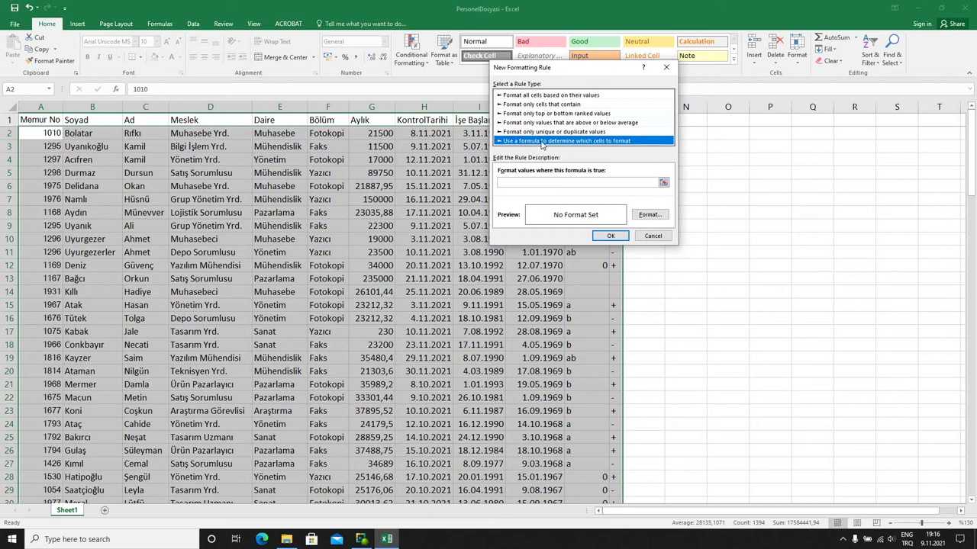
# Step: Build the condition =$G$2>=35000 in the formula box by referencing cell G2
pyautogui.click(510, 182)
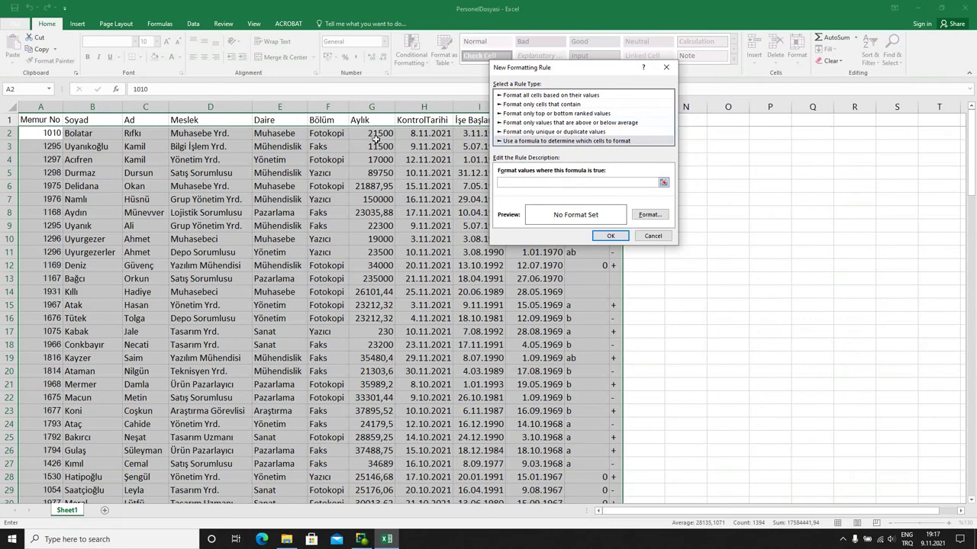
pyautogui.click(372, 133)
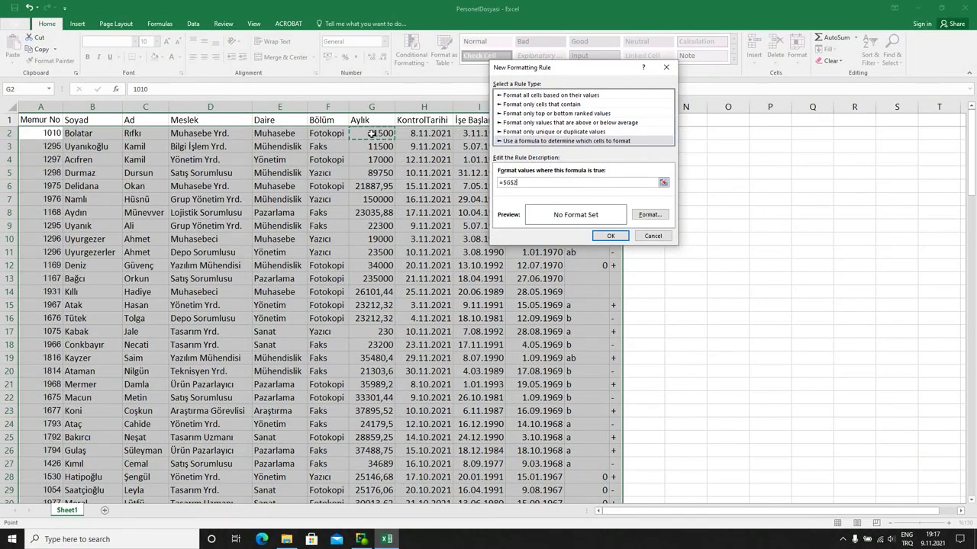
pyautogui.write('>')
# Step: Edit the formula to =$G2>=35000 so each row tests its own Aylık value
pyautogui.press('BackSpace')
pyautogui.write('+')
pyautogui.press('Right')
pyautogui.press('Left')
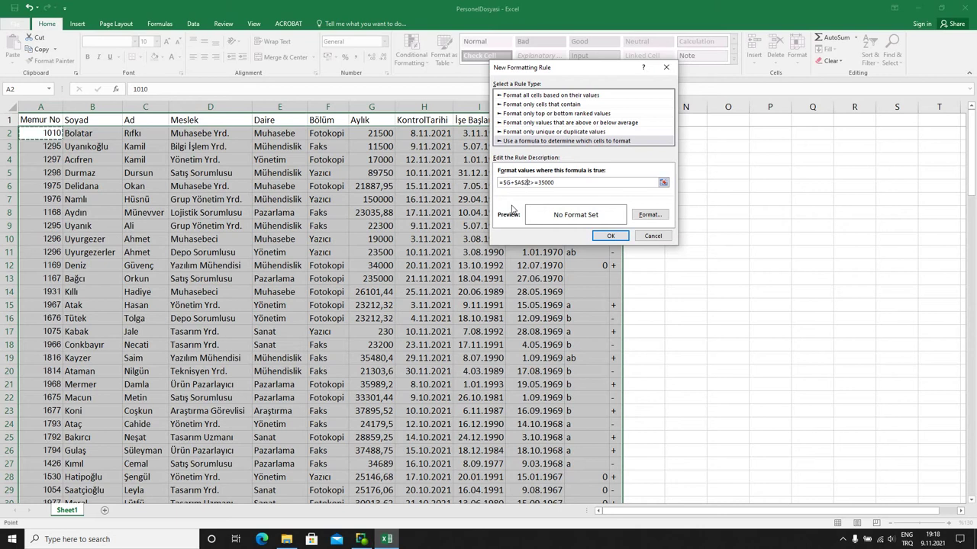
pyautogui.write('2')
pyautogui.press('BackSpace')
pyautogui.press('BackSpace')
pyautogui.press('BackSpace')
pyautogui.press('BackSpace')
pyautogui.press('BackSpace')
pyautogui.write('2')
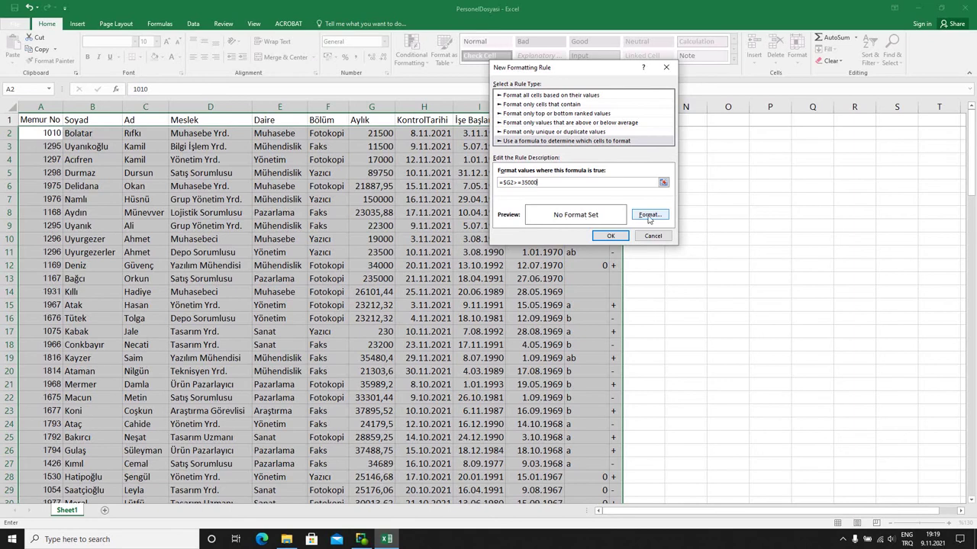
# Step: Give the rule's format a light gold fill and a dark brown outline border
pyautogui.click(648, 216)
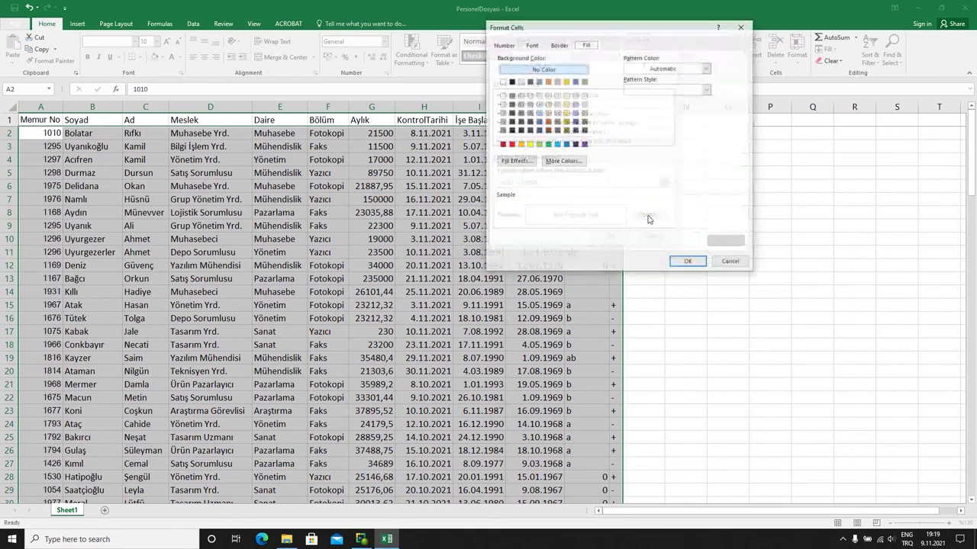
pyautogui.click(566, 104)
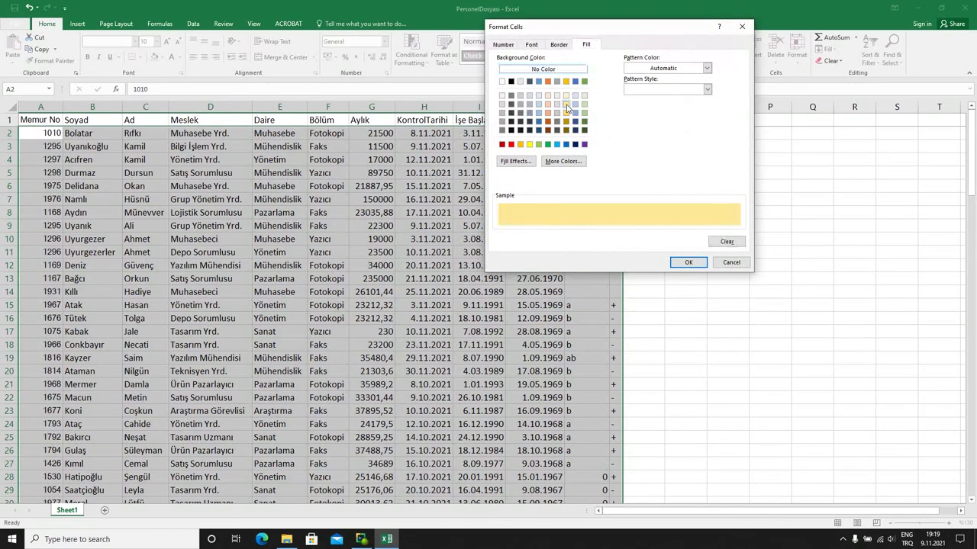
pyautogui.click(559, 44)
pyautogui.click(550, 150)
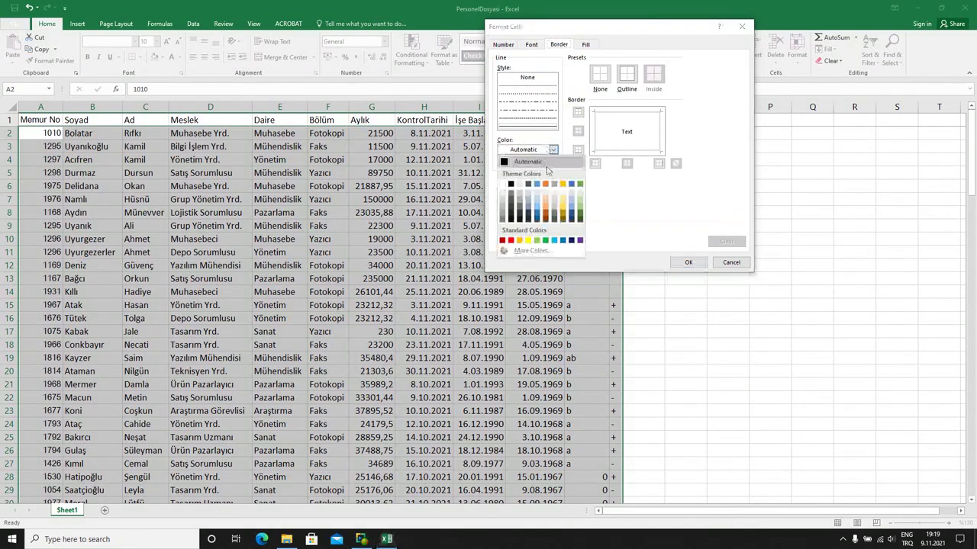
pyautogui.click(548, 222)
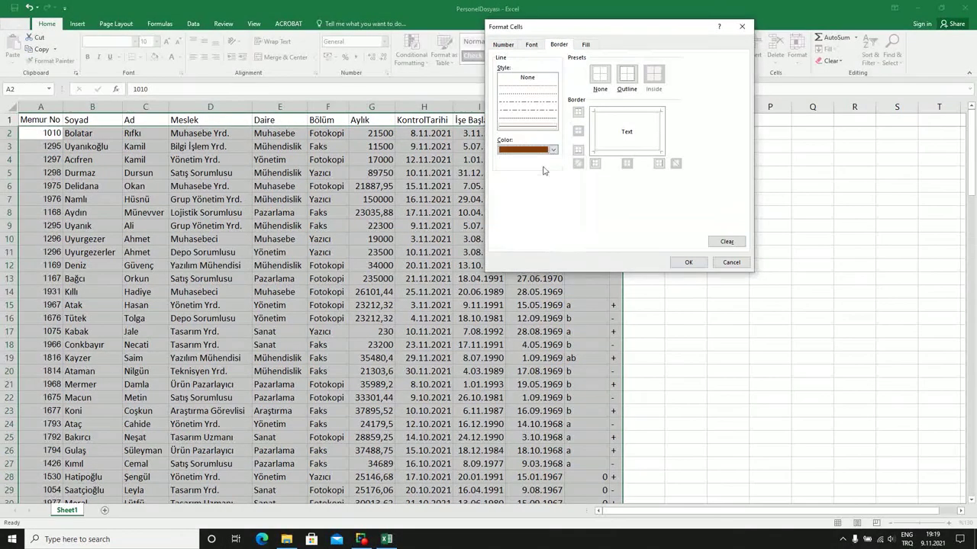
pyautogui.click(538, 120)
pyautogui.click(627, 75)
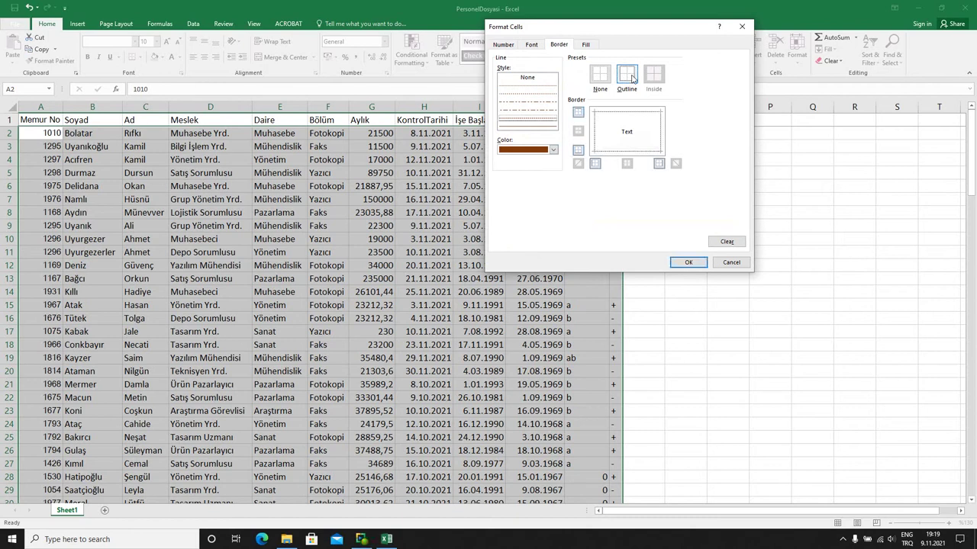
# Step: Make the rule's text bold and red, and confirm the format
pyautogui.click(531, 45)
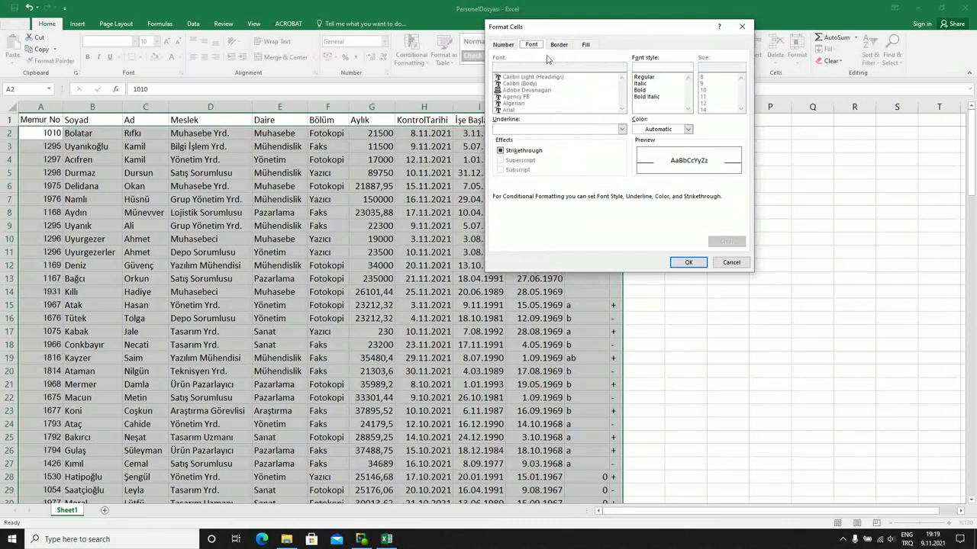
pyautogui.click(650, 132)
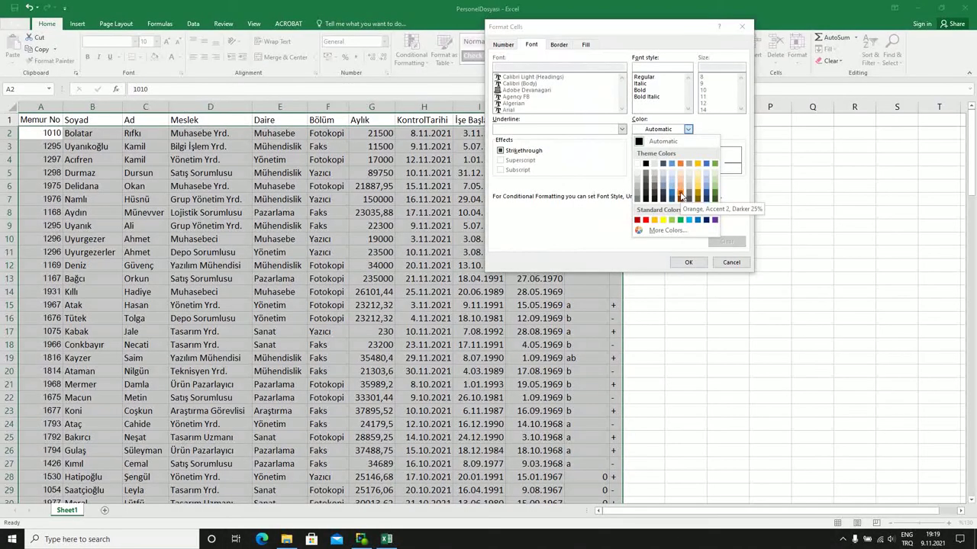
pyautogui.click(646, 219)
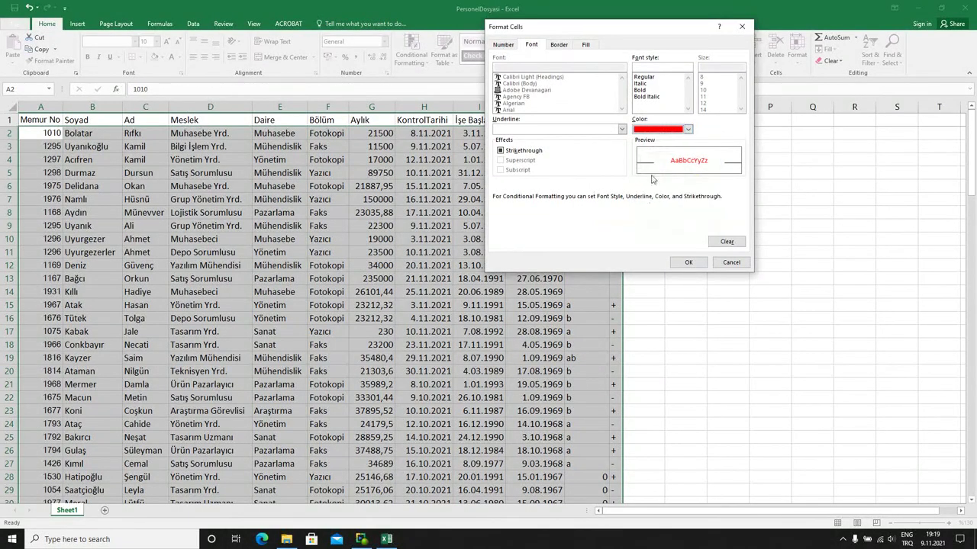
pyautogui.click(640, 90)
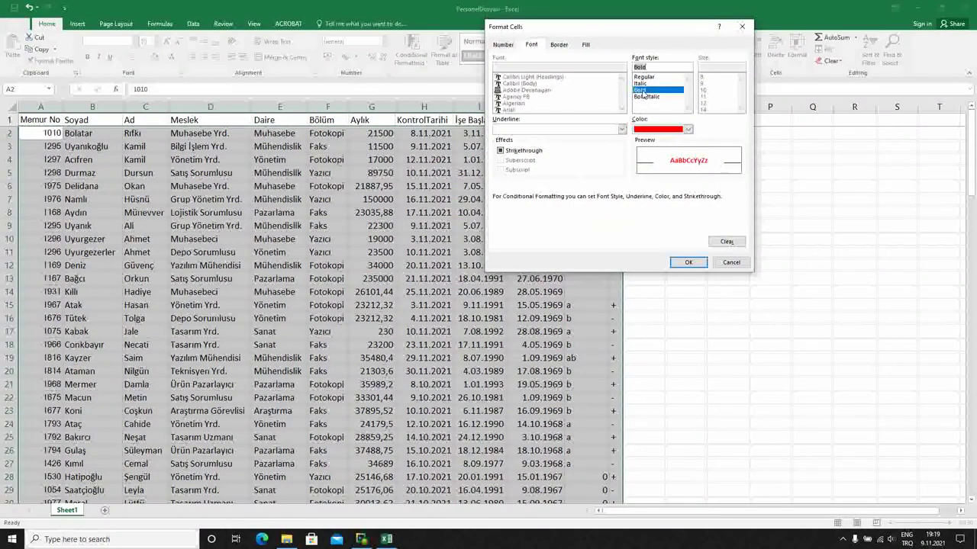
pyautogui.click(688, 262)
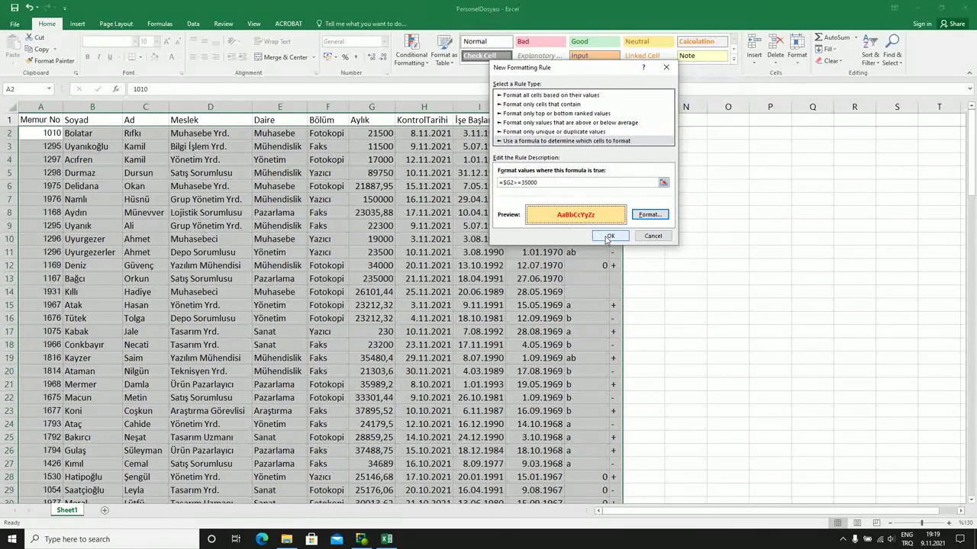
# Step: Apply the =$G2>=35000 rule, reselect A2:L122, and reopen Conditional Formatting
pyautogui.click(600, 236)
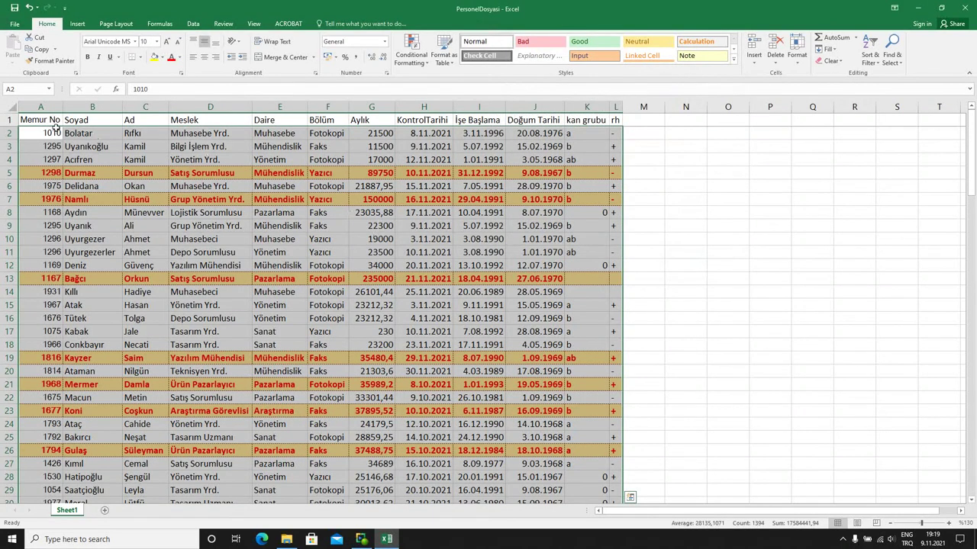
pyautogui.click(34, 133)
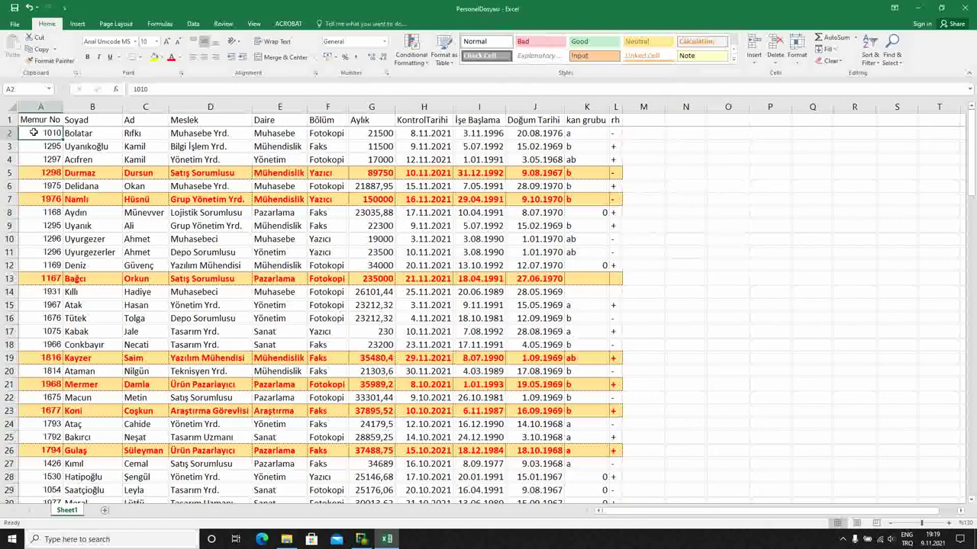
pyautogui.hotkey('ctrl', 'shift', 'Right')
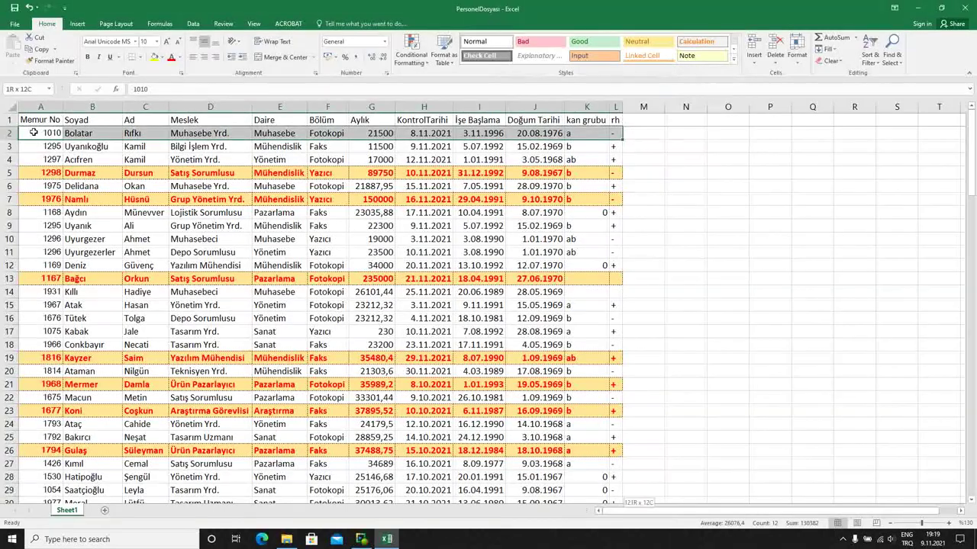
pyautogui.hotkey('ctrl', 'shift', 'Down')
pyautogui.scroll(10, 33, 133)
pyautogui.scroll(10, 114, 198)
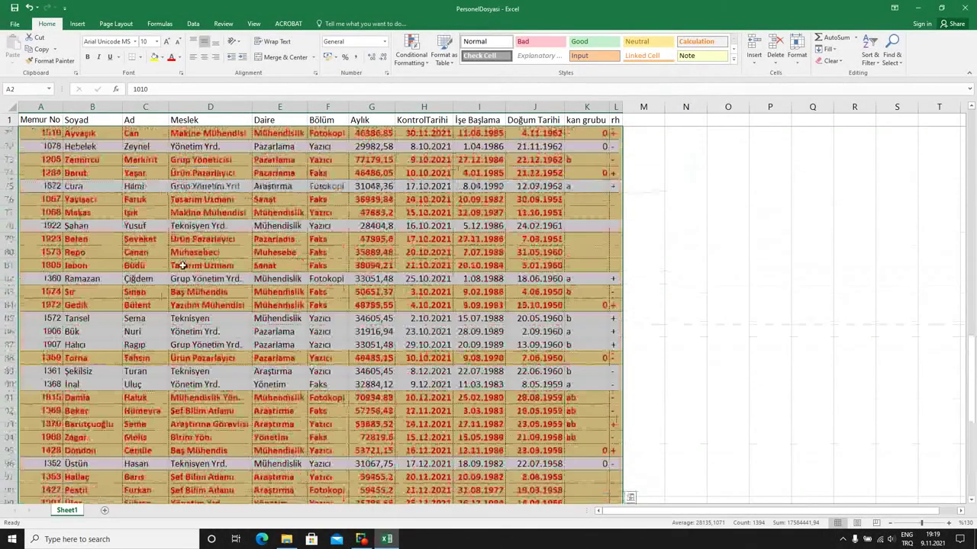
pyautogui.scroll(11, 183, 259)
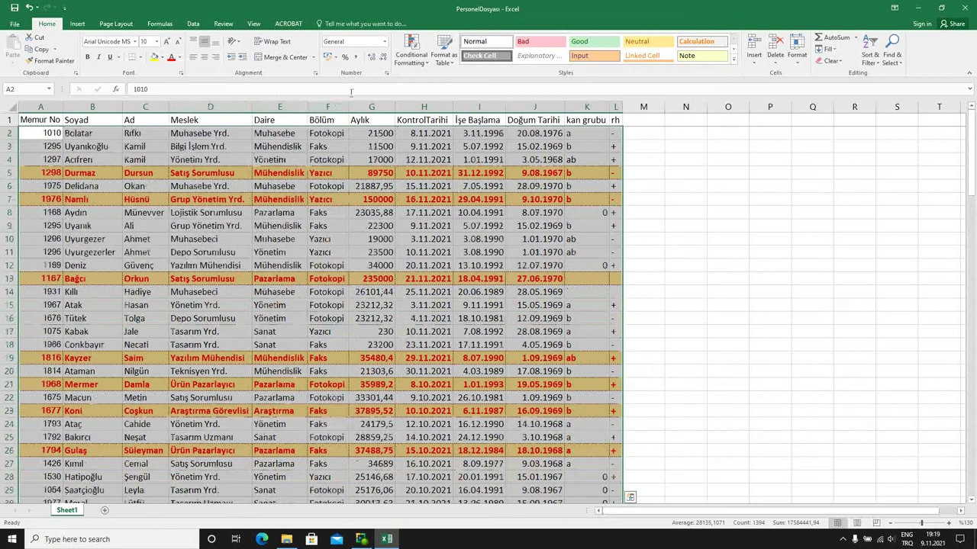
pyautogui.click(410, 59)
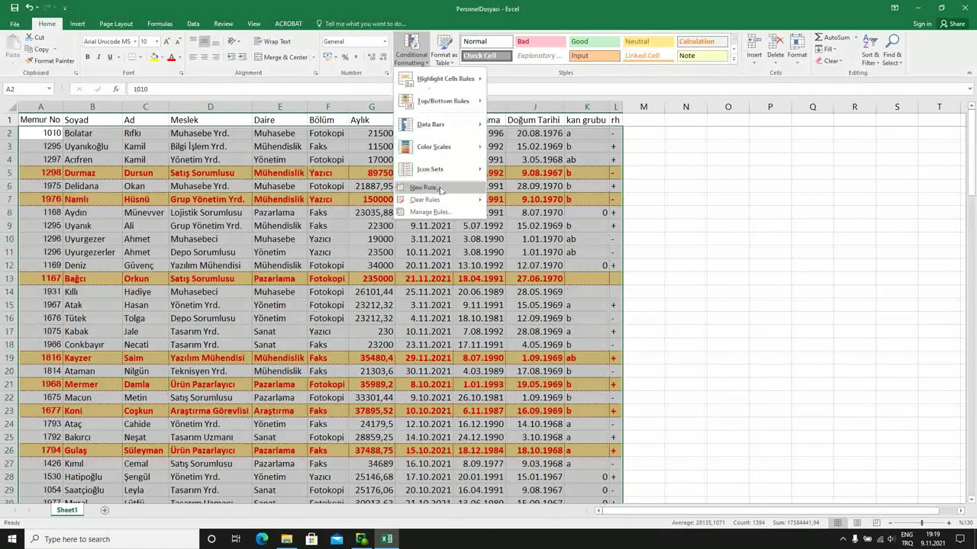
pyautogui.click(440, 189)
pyautogui.moveTo(507, 64); pyautogui.dragTo(623, 67)
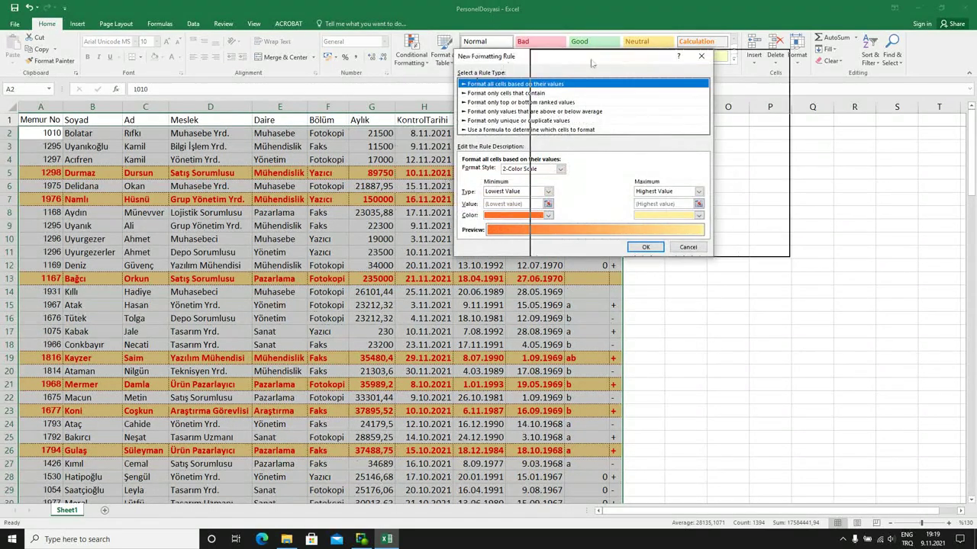
pyautogui.click(626, 135)
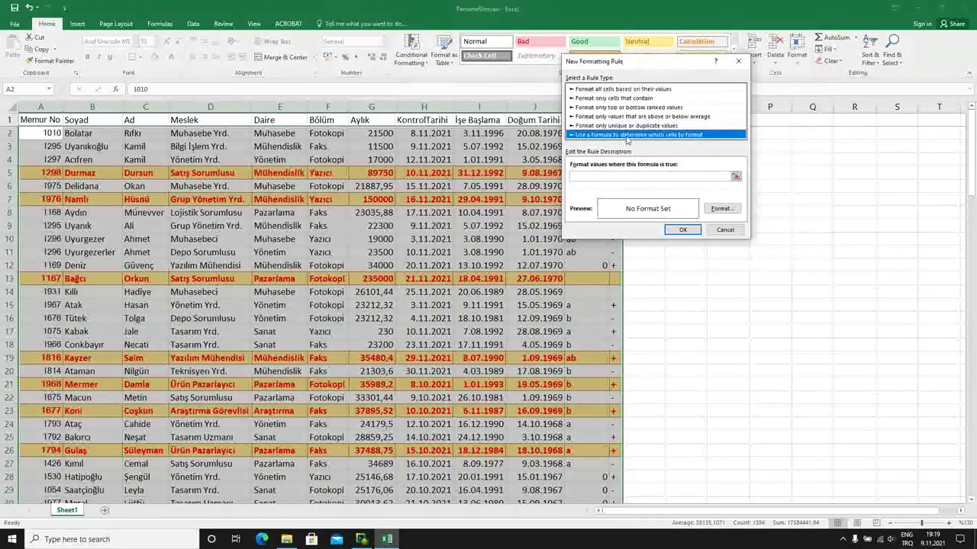
pyautogui.click(610, 177)
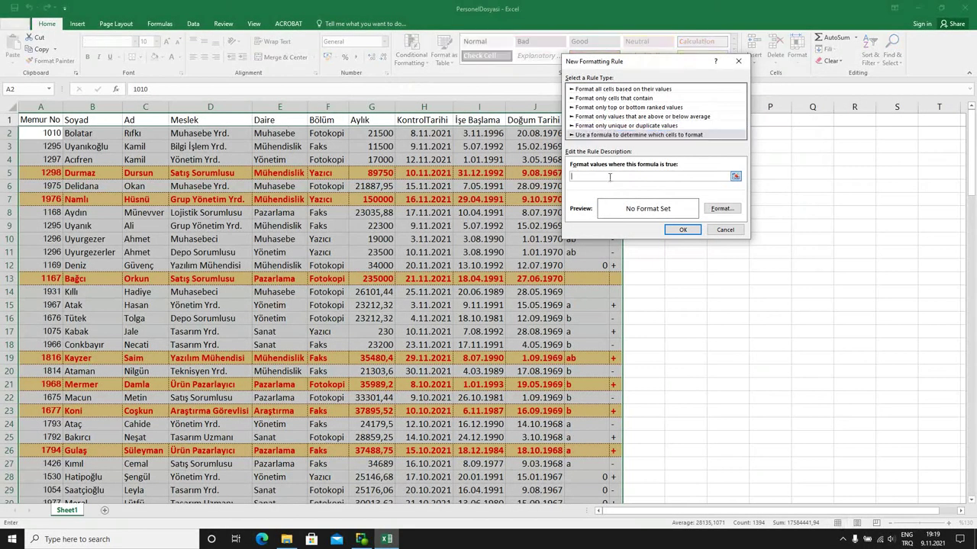
pyautogui.click(375, 134)
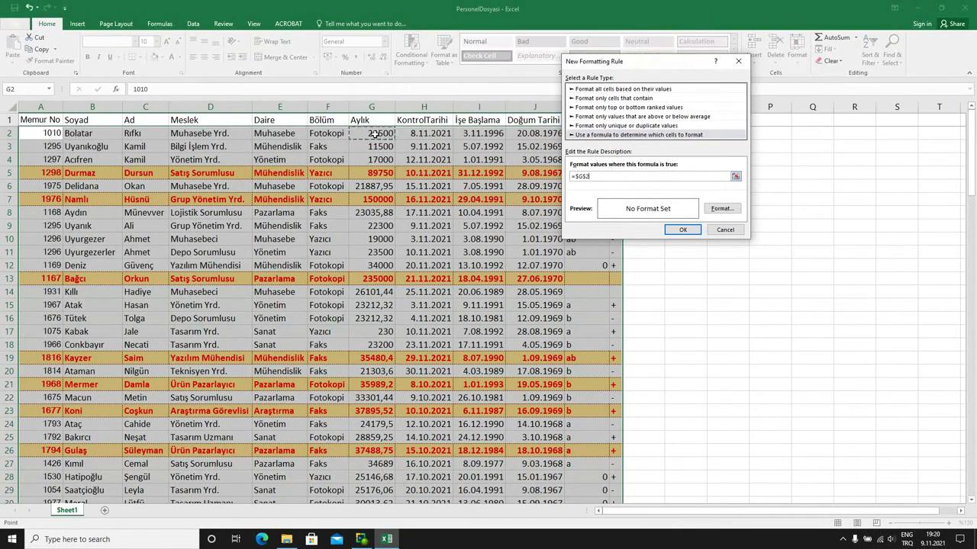
pyautogui.write('>=')
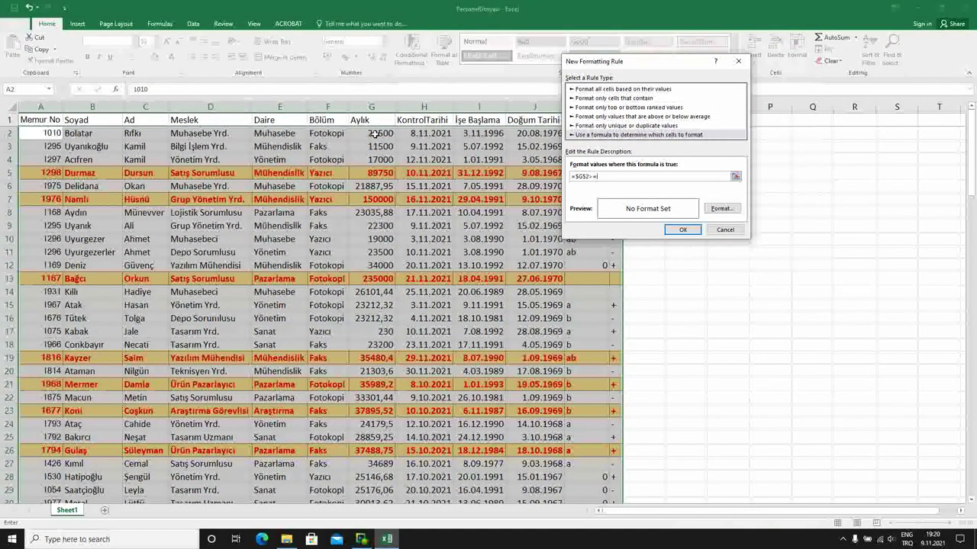
pyautogui.write('35000')
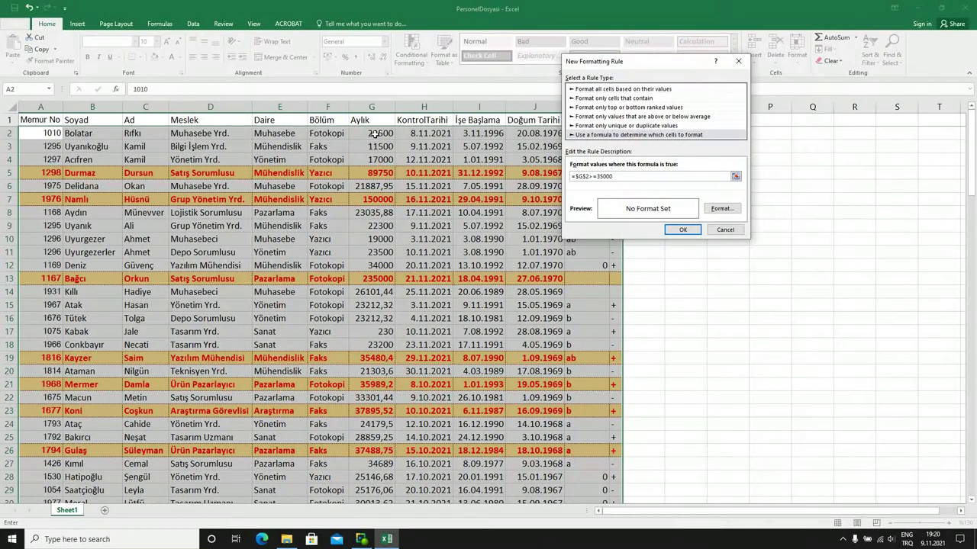
pyautogui.click(582, 176)
pyautogui.click(721, 229)
# Step: Enter test salaries 75000 in G10 and 23500 in G13, then open Conditional Formatting
pyautogui.click(385, 146)
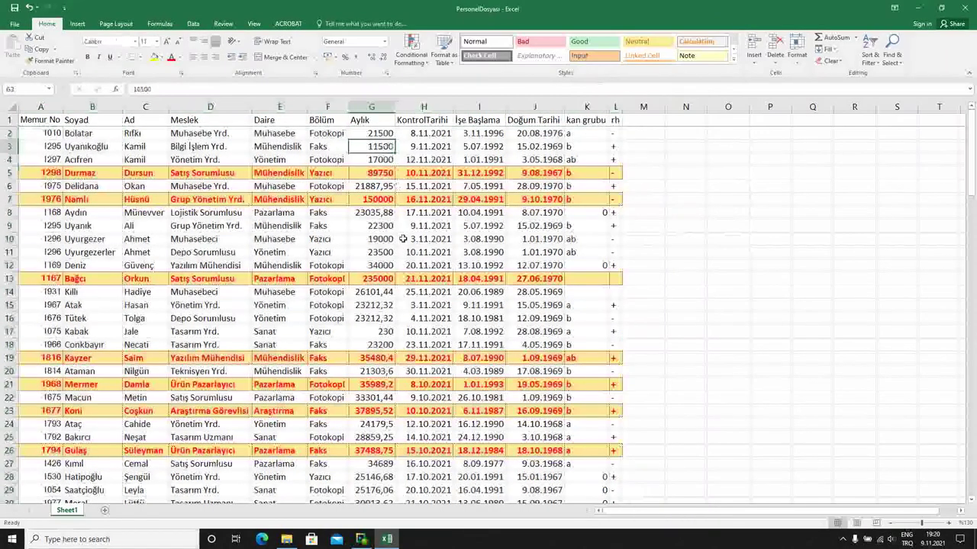
pyautogui.click(374, 239)
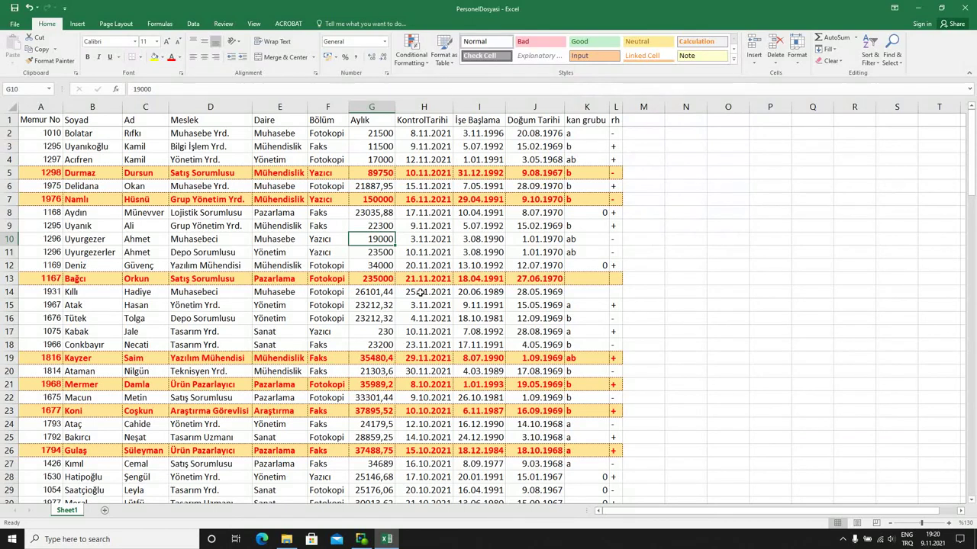
pyautogui.write('75000')
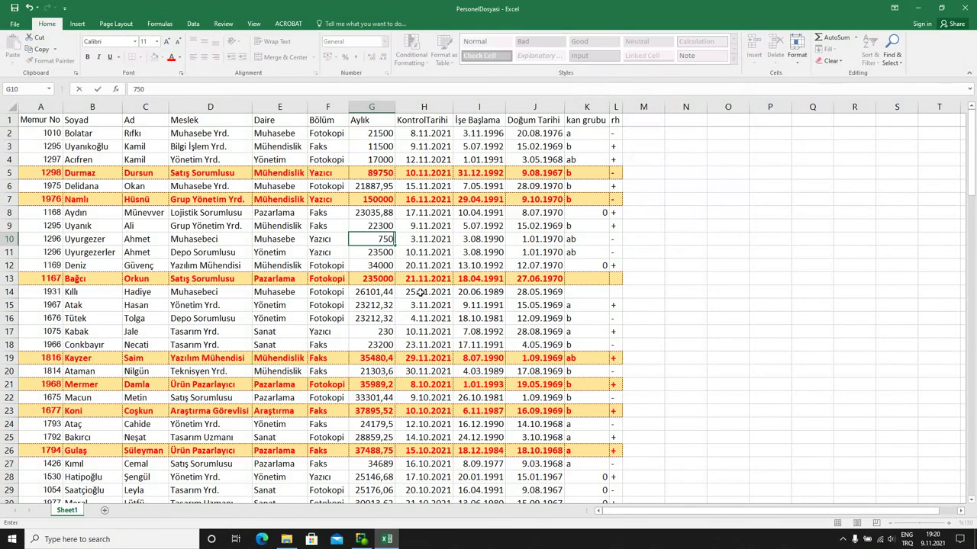
pyautogui.press('Return')
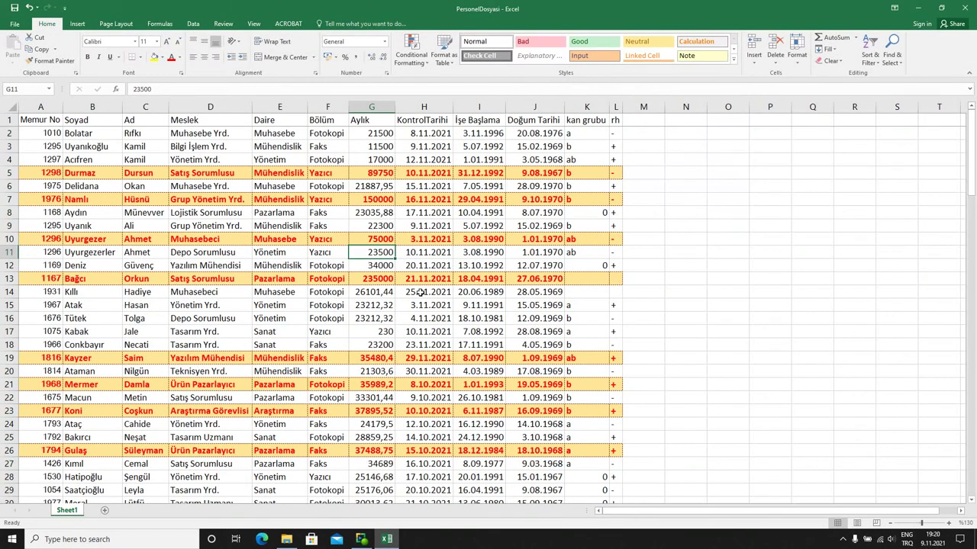
pyautogui.press('Down')
pyautogui.press('Down')
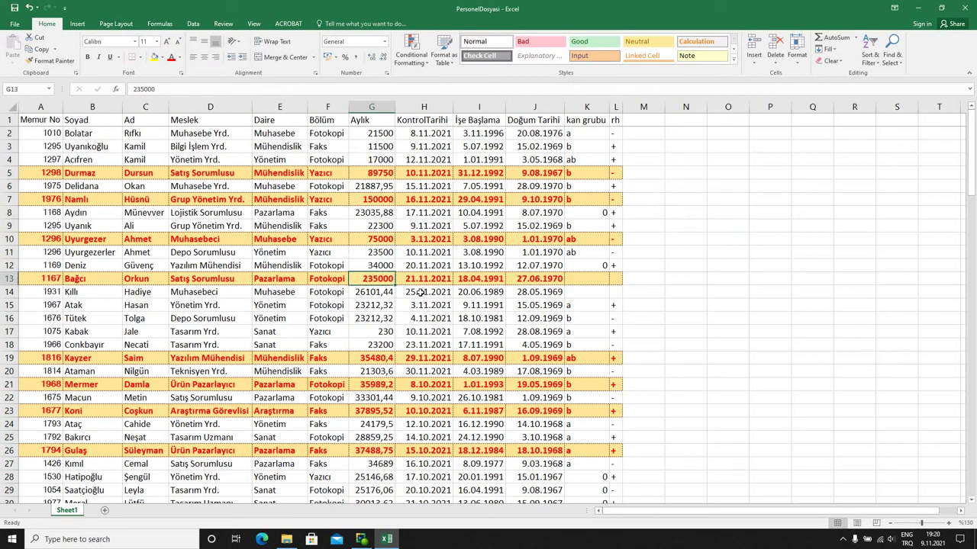
pyautogui.write('23500')
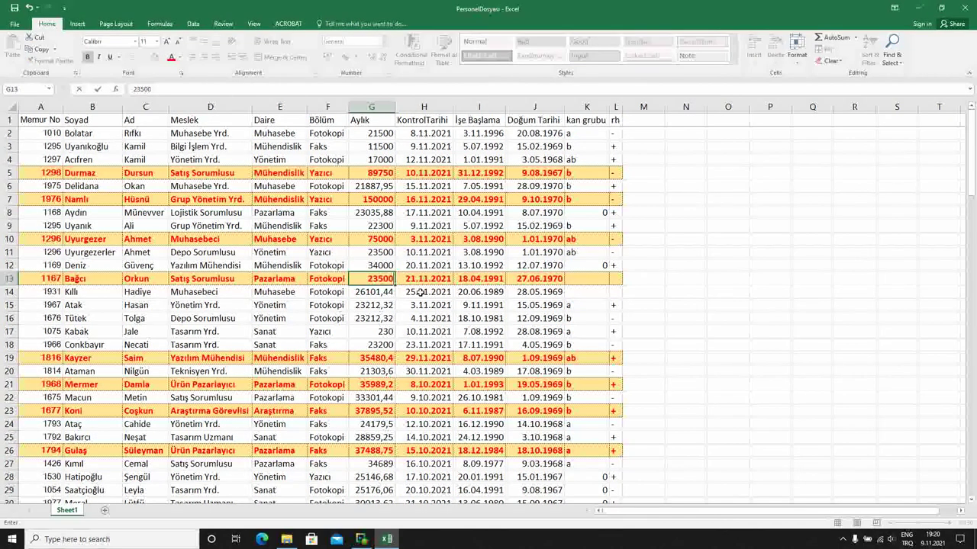
pyautogui.press('Return')
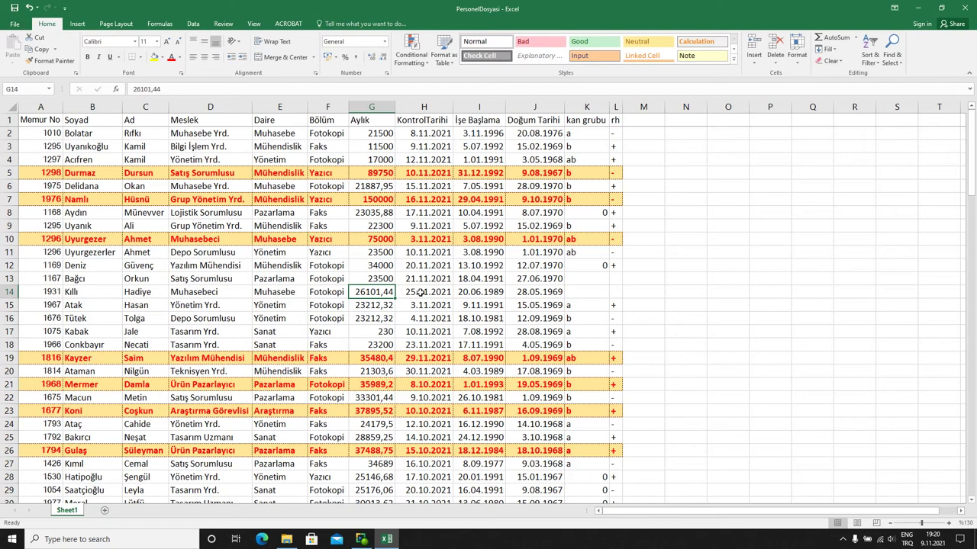
pyautogui.click(410, 55)
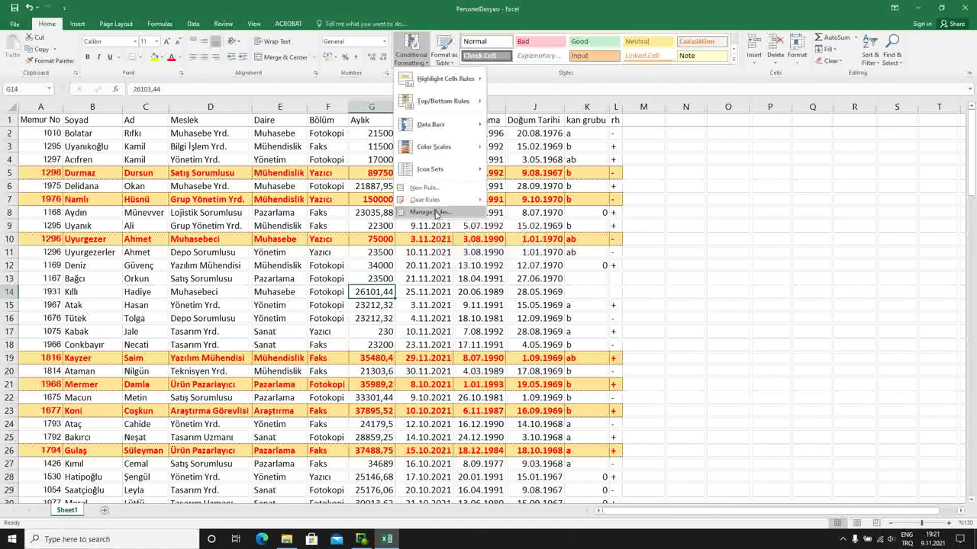
# Step: Reselect the table A2:L122 and open the Conditional Formatting menu
pyautogui.click(50, 137)
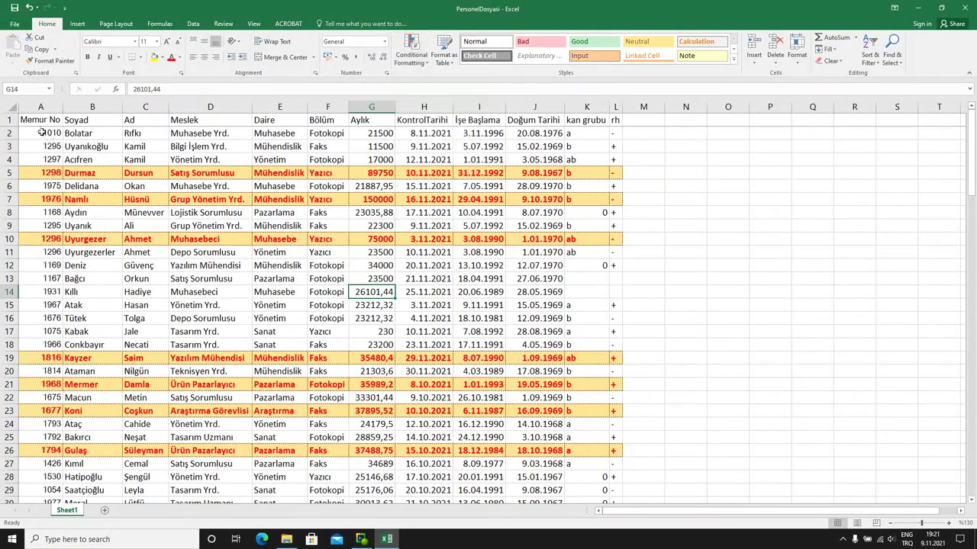
pyautogui.click(45, 132)
pyautogui.hotkey('ctrl', 'shift', 'Right')
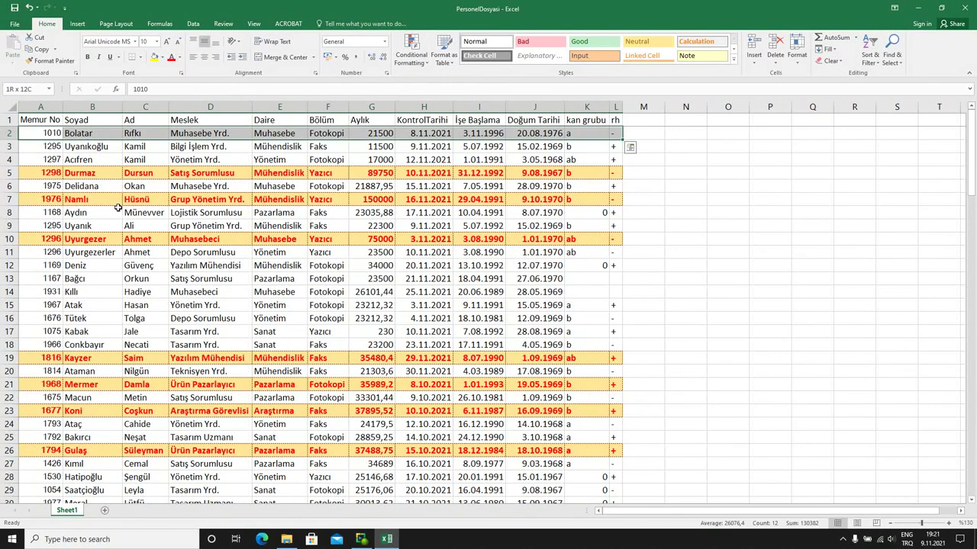
pyautogui.hotkey('ctrl', 'shift', 'Down')
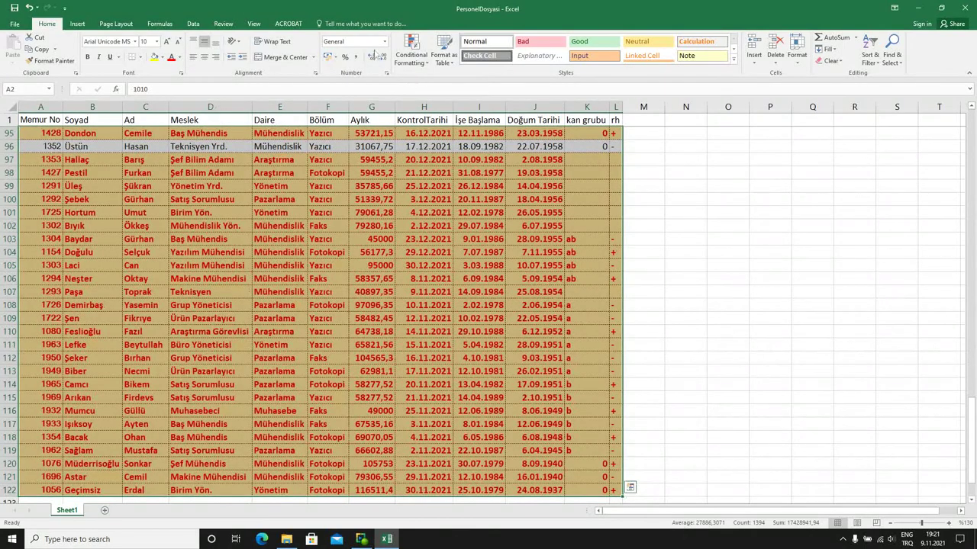
pyautogui.click(418, 58)
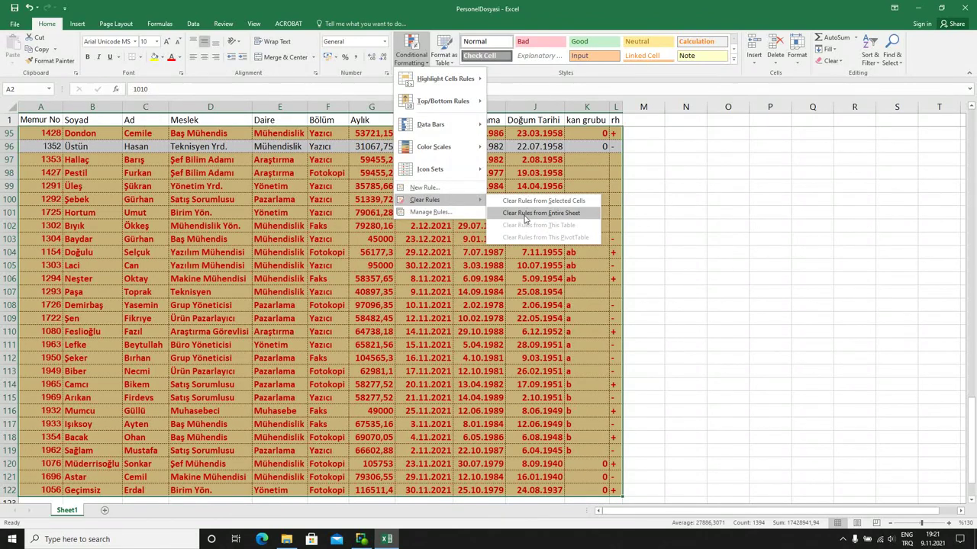
# Step: Open the =$G2>=35000 rule for table A2:L122 in Edit Formatting Rule to review its bold red format
pyautogui.click(429, 212)
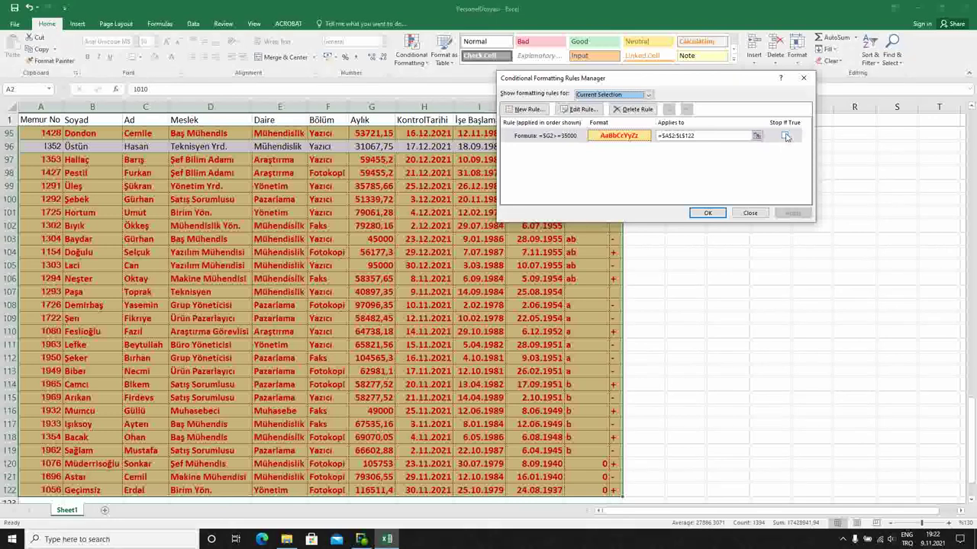
pyautogui.click(574, 111)
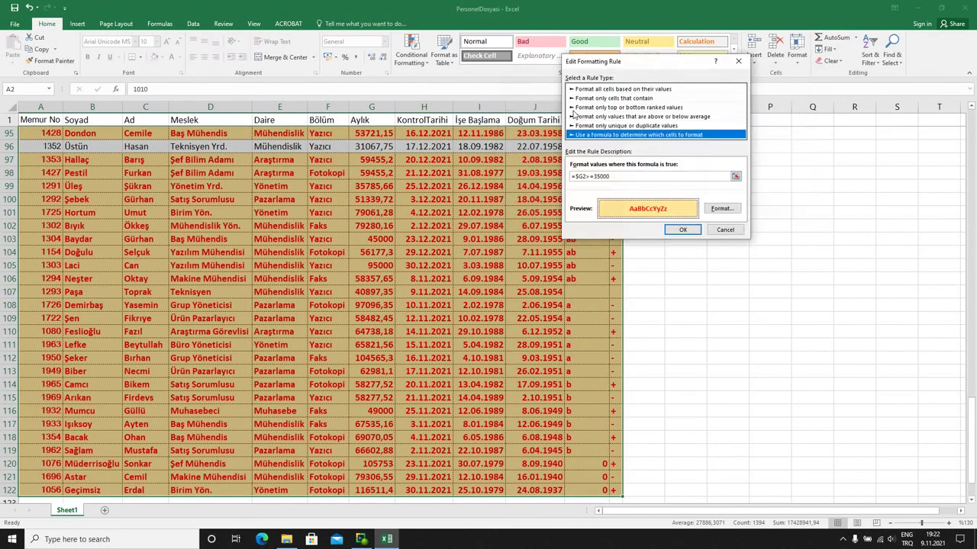
# Step: Inspect the =$G2>=35000 formula, then close the editor leaving the rule on $A$2:$L$122 unchanged
pyautogui.click(618, 176)
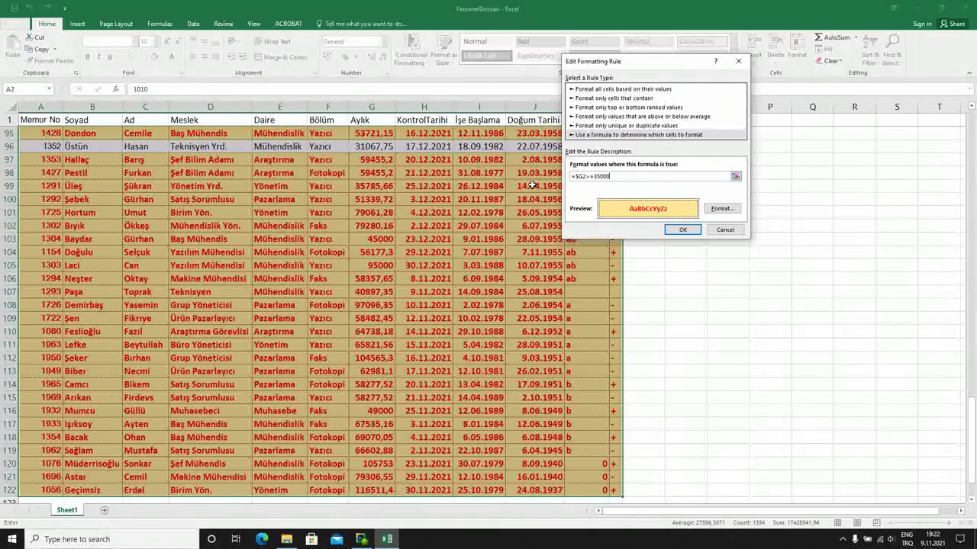
pyautogui.click(731, 233)
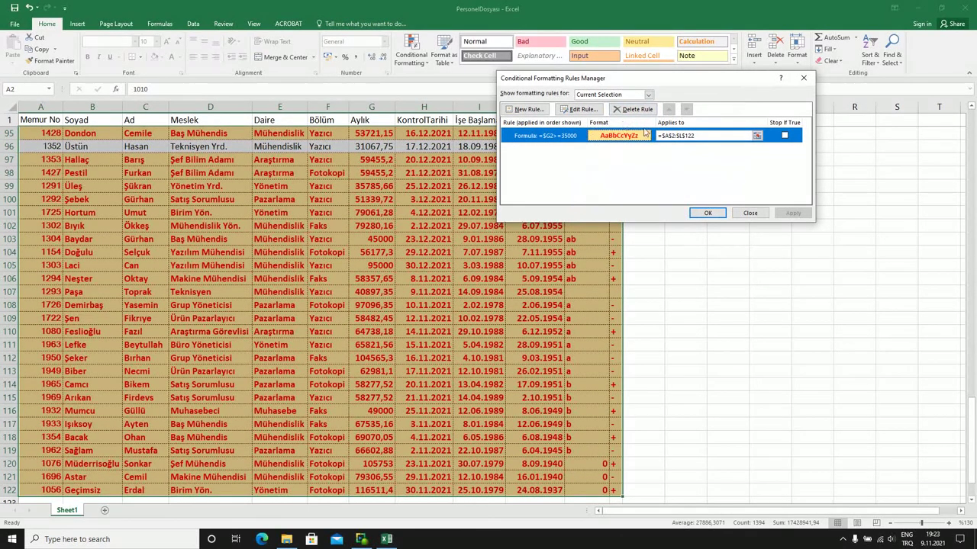
# Step: Delete the =$G2>=35000 salary rule and confirm, clearing the employee table's highlighting
pyautogui.click(633, 110)
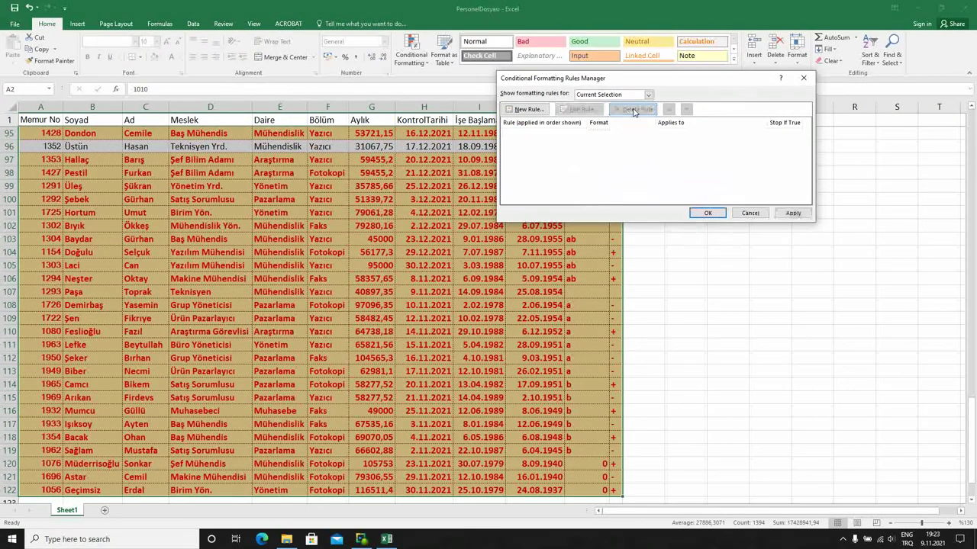
pyautogui.click(707, 212)
pyautogui.click(336, 212)
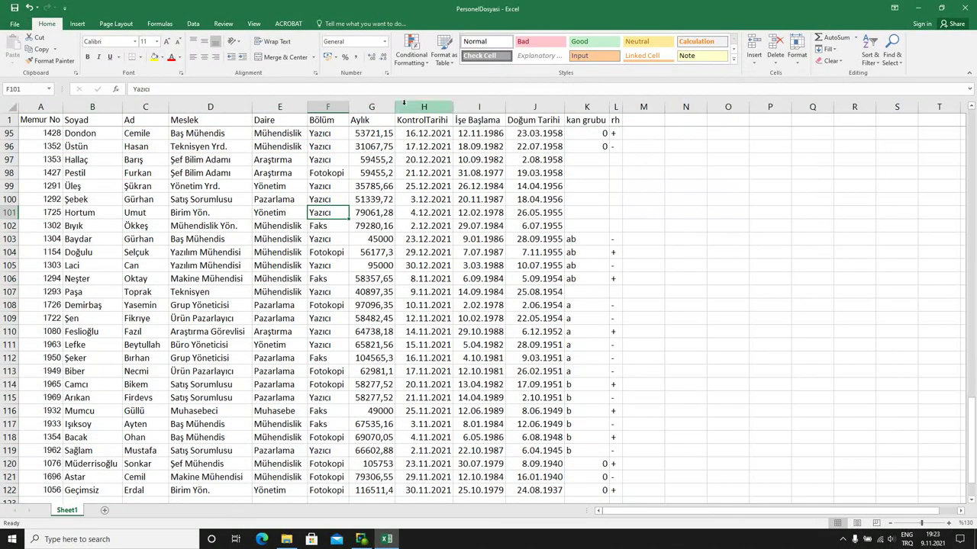
pyautogui.click(421, 57)
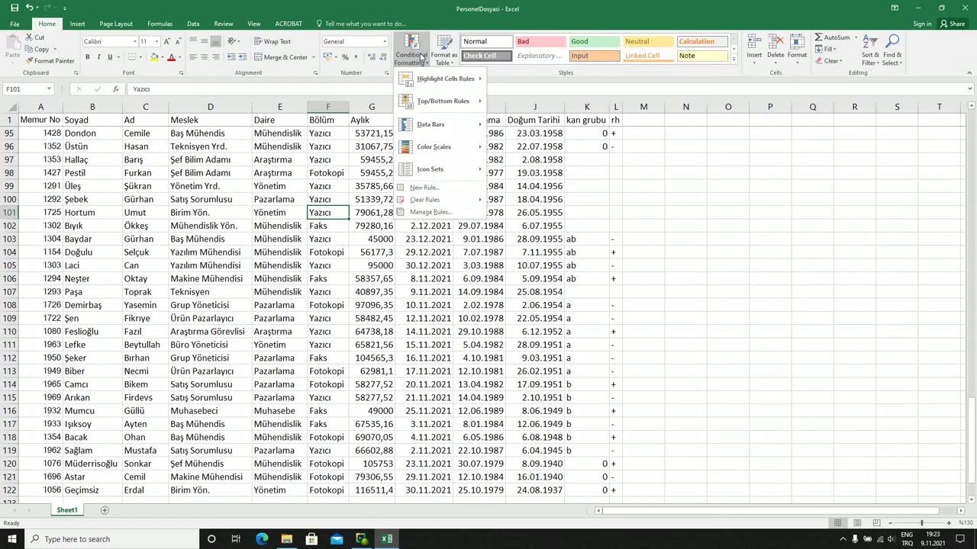